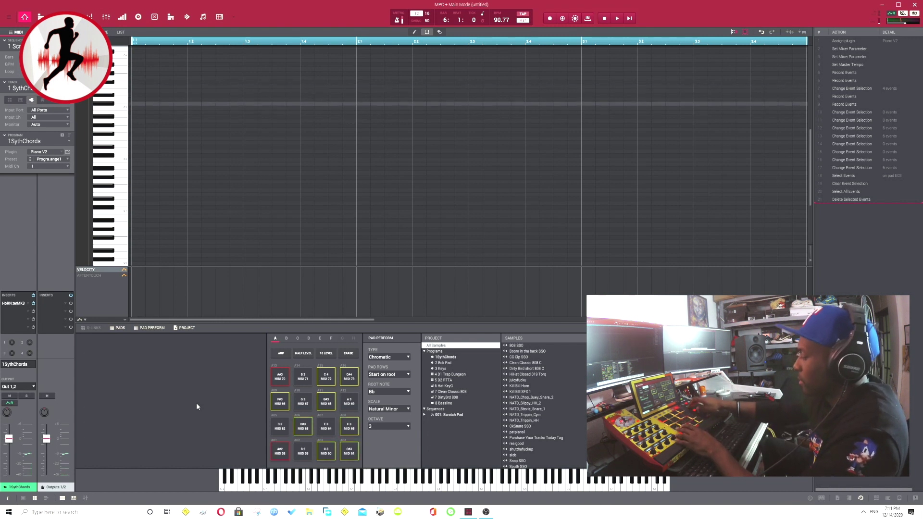
Record chords across the 8-bar 1SythChords sequence, then delete the stray short high note
key(space)
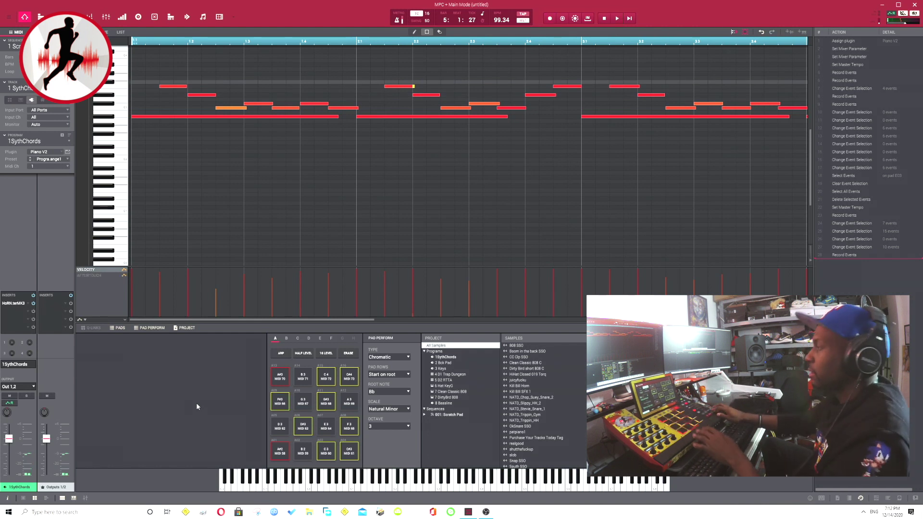
drag(790, 319, 773, 320)
click(448, 142)
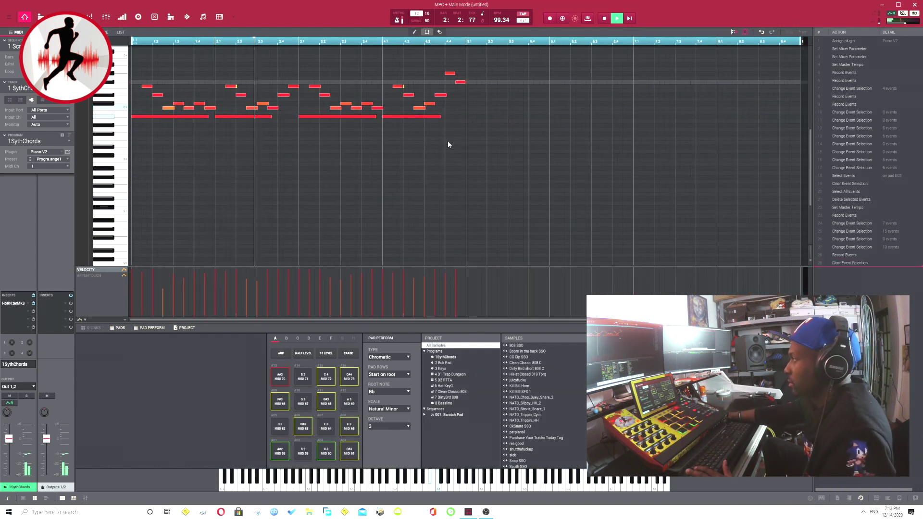
click(402, 88)
key(Delete)
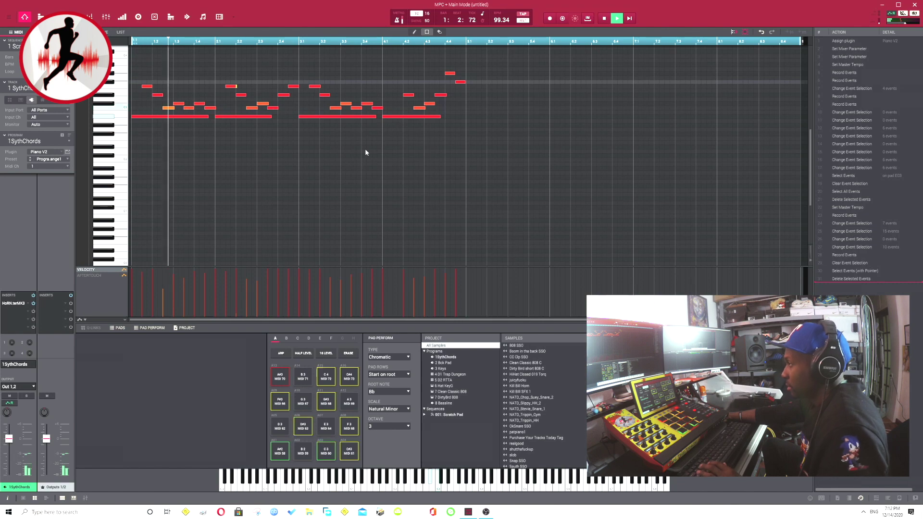
drag(217, 76, 246, 96)
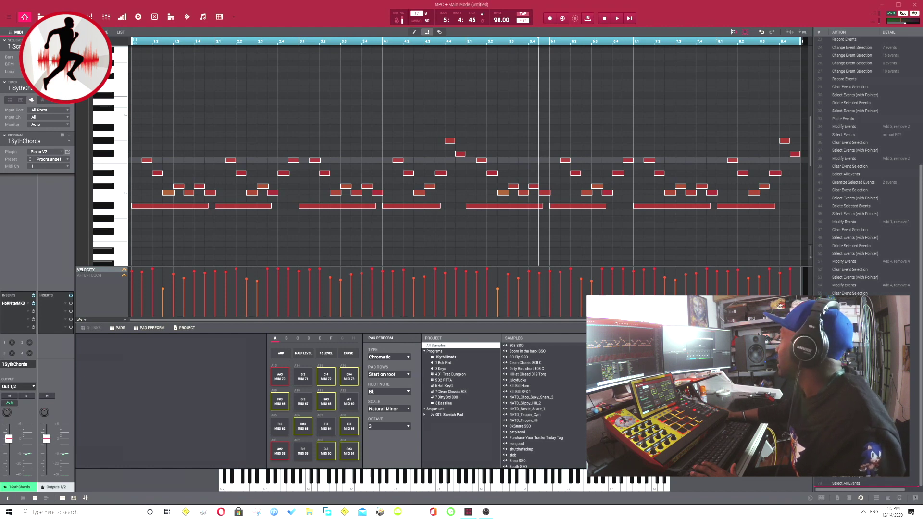
In the maximized Mixer, insert HalfTime in slot 2 of 1SythChords and show its settings
drag(922, 149, 584, 138)
click(634, 132)
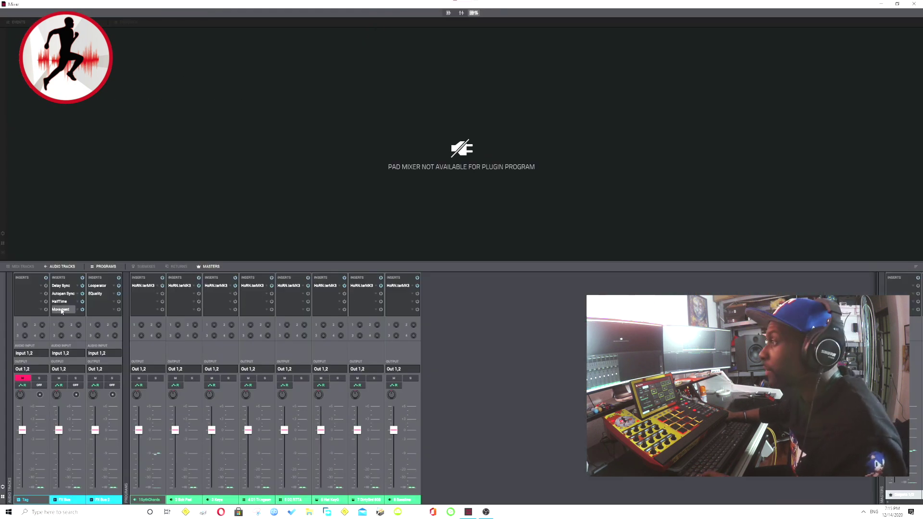
drag(63, 302, 147, 294)
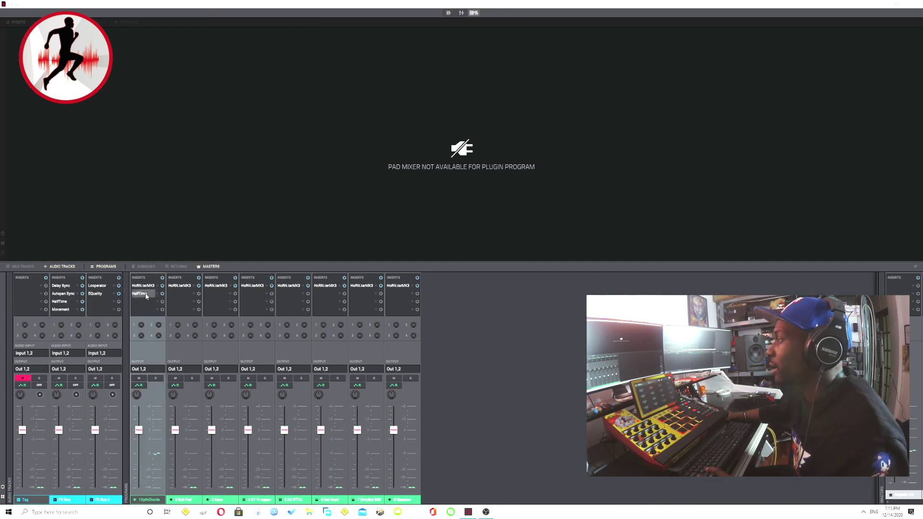
drag(922, 142, 450, 142)
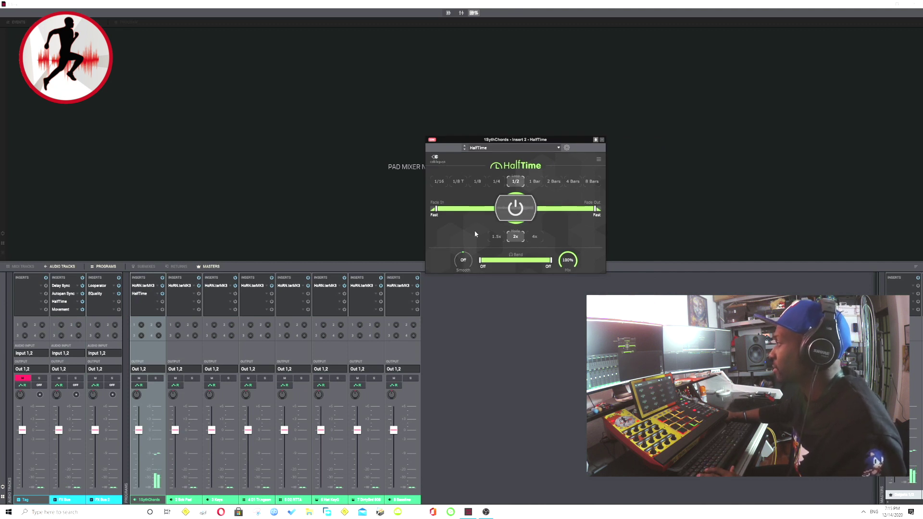
Compare 1/4, 1/8 and 1/2 HalfTime loop lengths, settle on 1/2, and close the Mixer
click(497, 181)
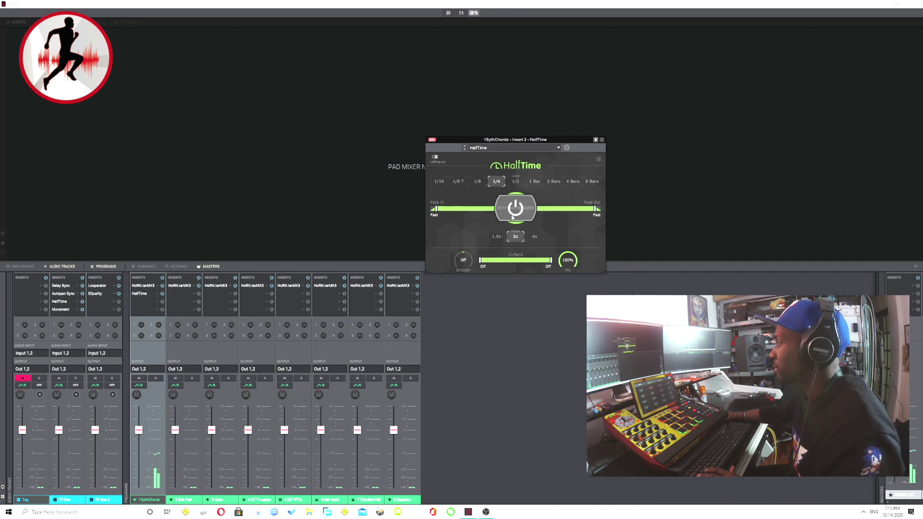
click(477, 182)
click(495, 181)
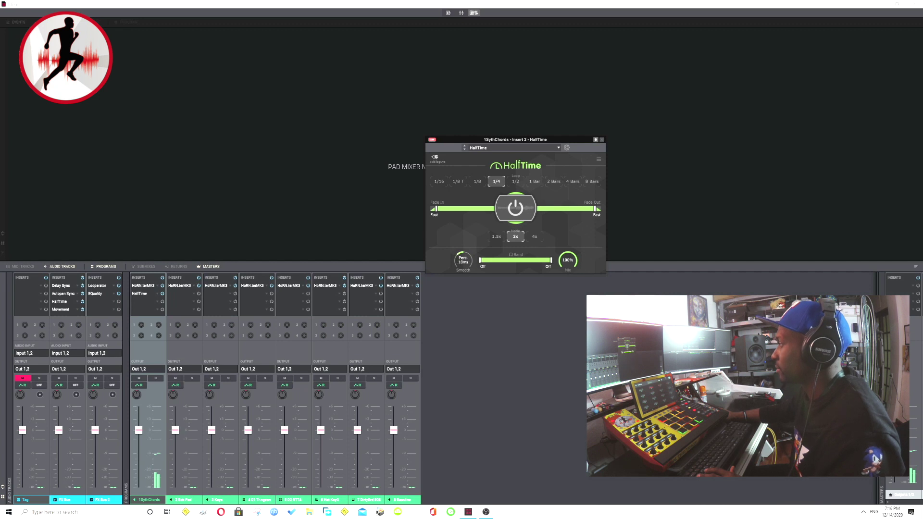
click(517, 183)
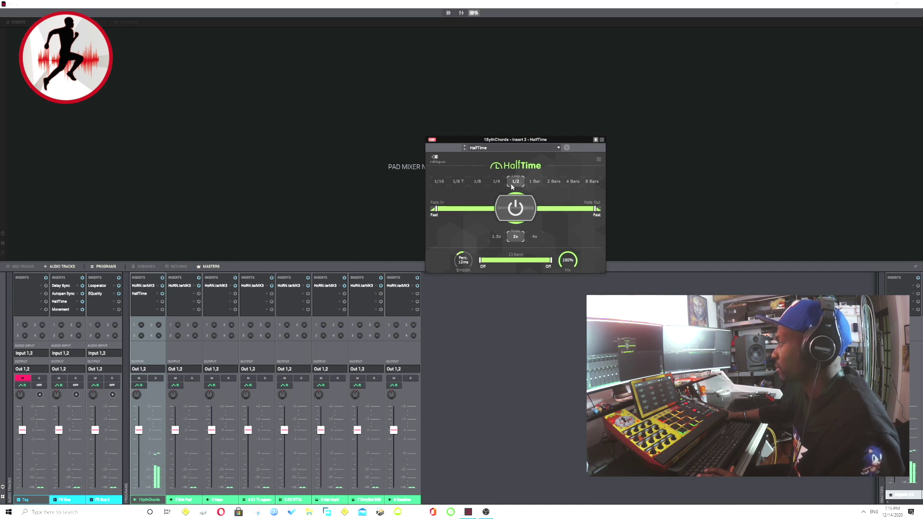
click(480, 183)
click(498, 183)
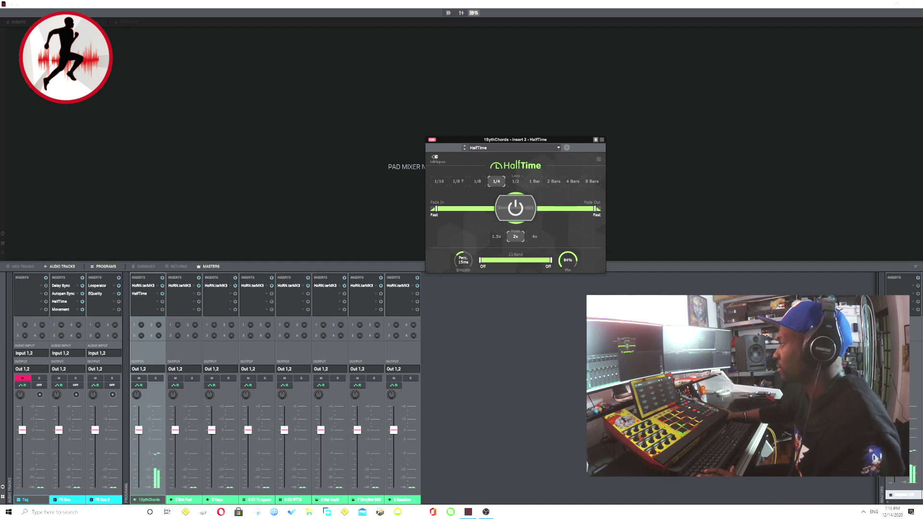
click(518, 184)
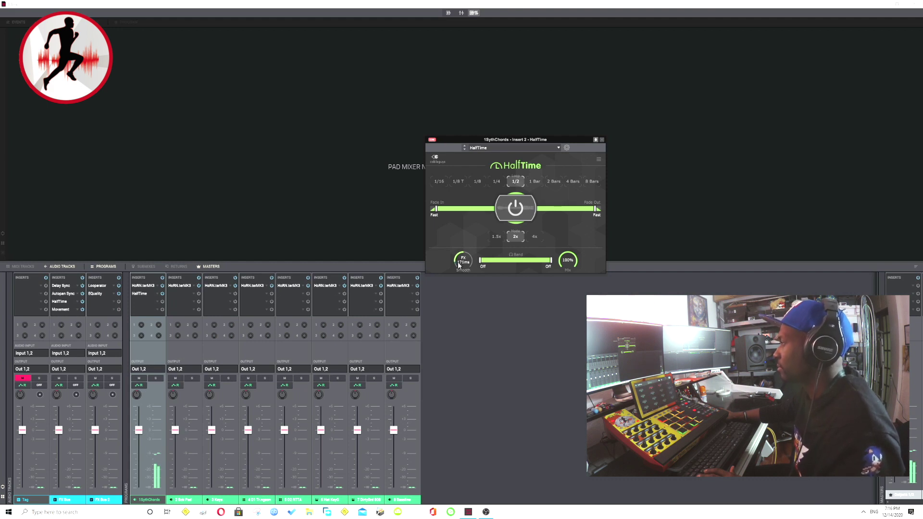
click(913, 4)
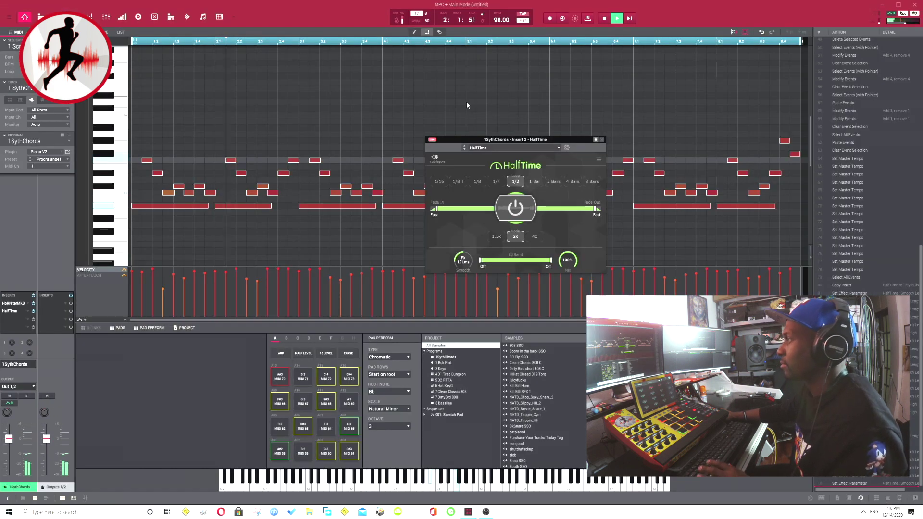
Transpose the selected chord notes down one octave and play them back from bar 1
key(shift+Down)
key(space)
key(space)
scroll(562, 157, down, 5)
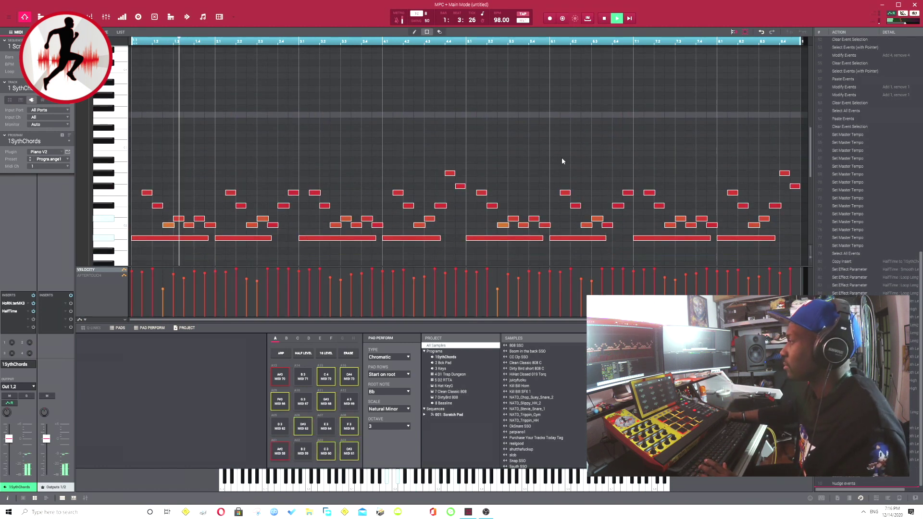
key(space)
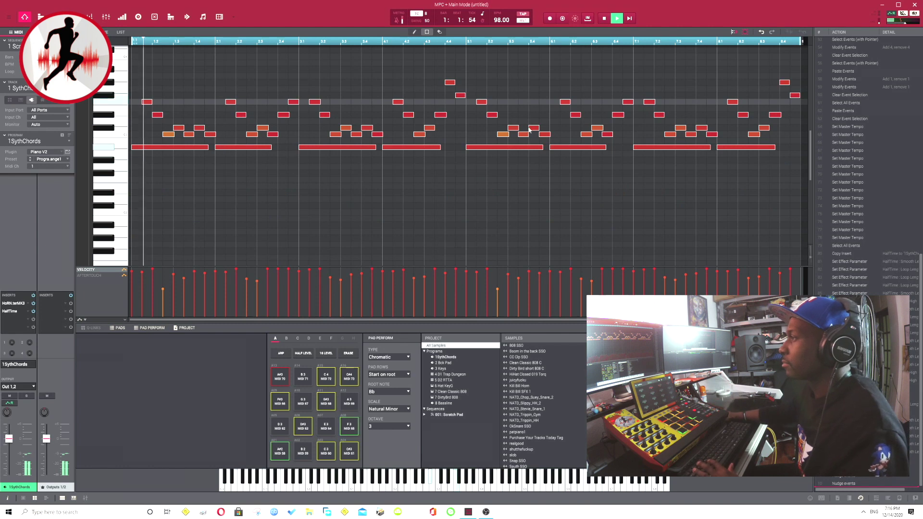
key(space)
Replace the Piano V2 instrument on 1SythChords with the ElectraX synth
click(68, 151)
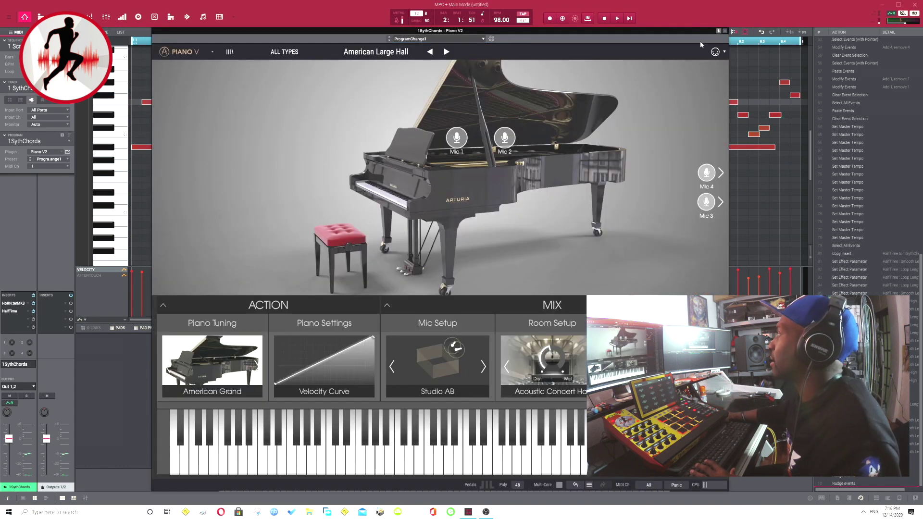
click(725, 31)
click(67, 152)
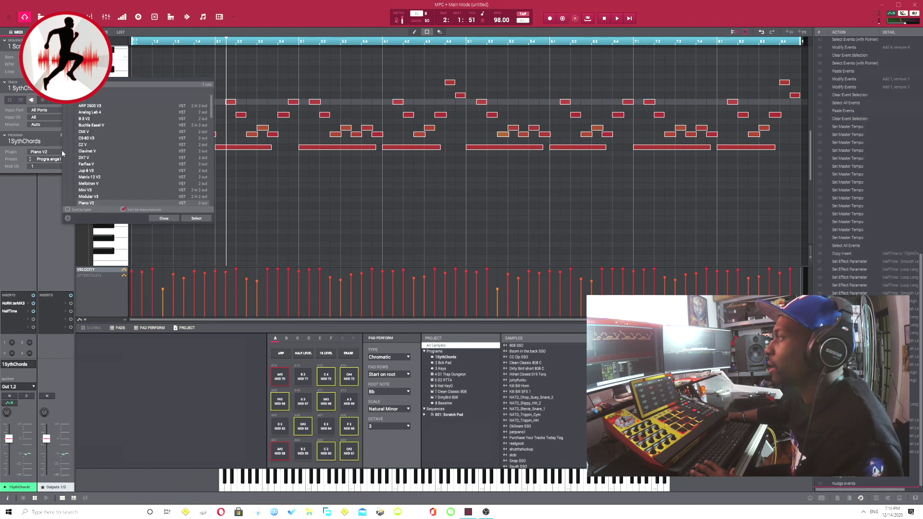
scroll(106, 137, down, 6)
scroll(107, 141, down, 5)
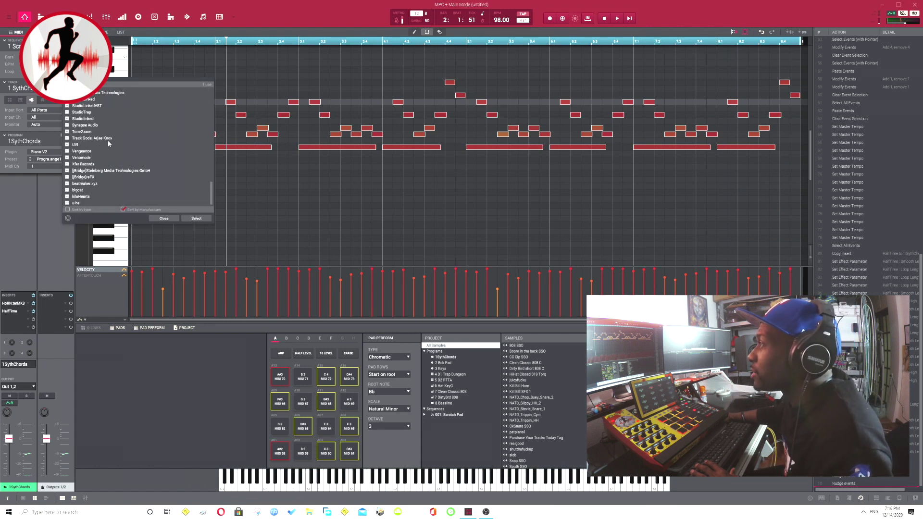
double_click(96, 145)
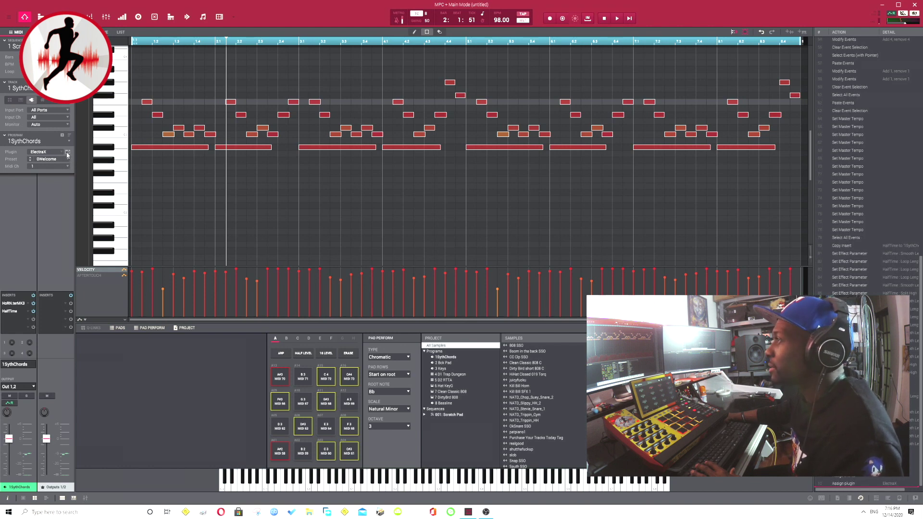
Lower the ElectraX and channel levels, then audition the Atmosphera PD Choir1 MxS patch
drag(318, 68, 335, 68)
click(264, 51)
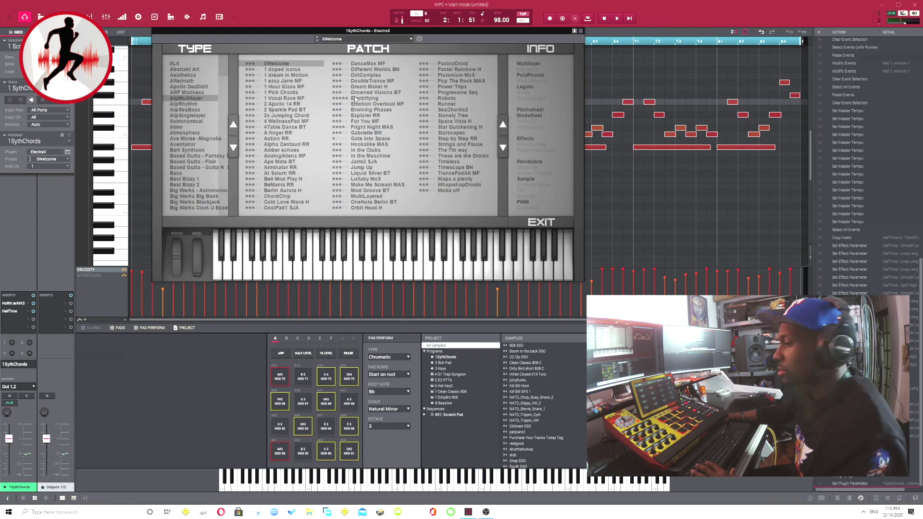
click(9, 450)
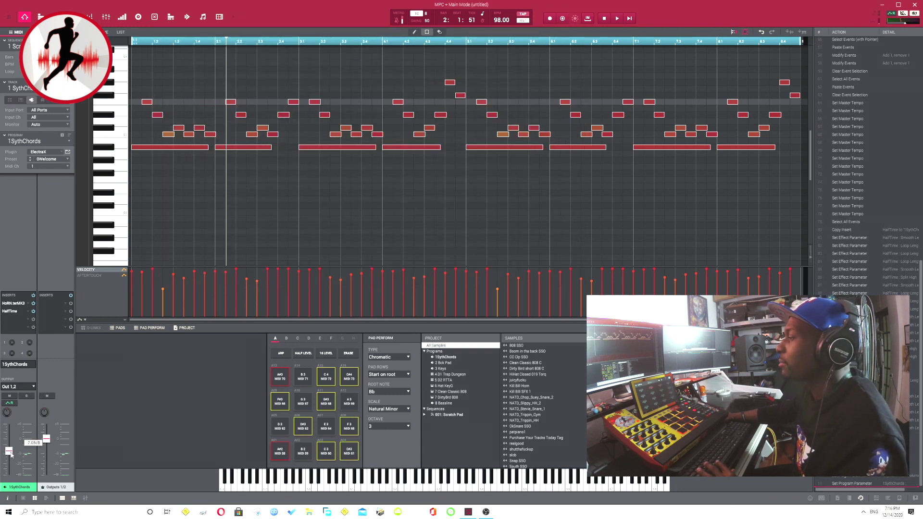
click(67, 153)
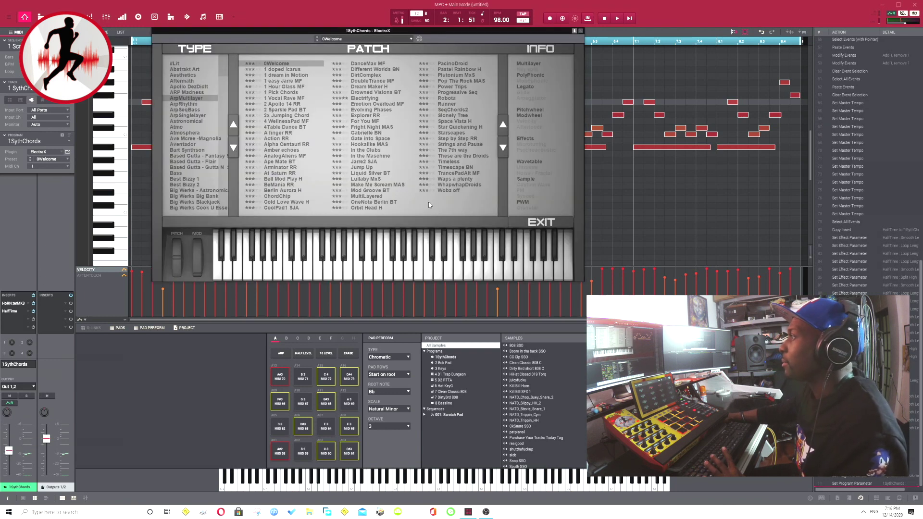
key(space)
key(space)
click(203, 133)
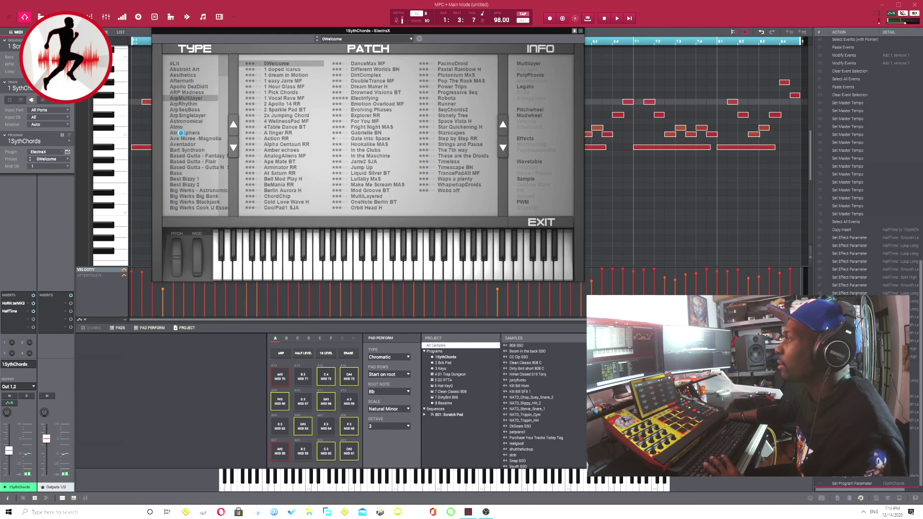
click(392, 157)
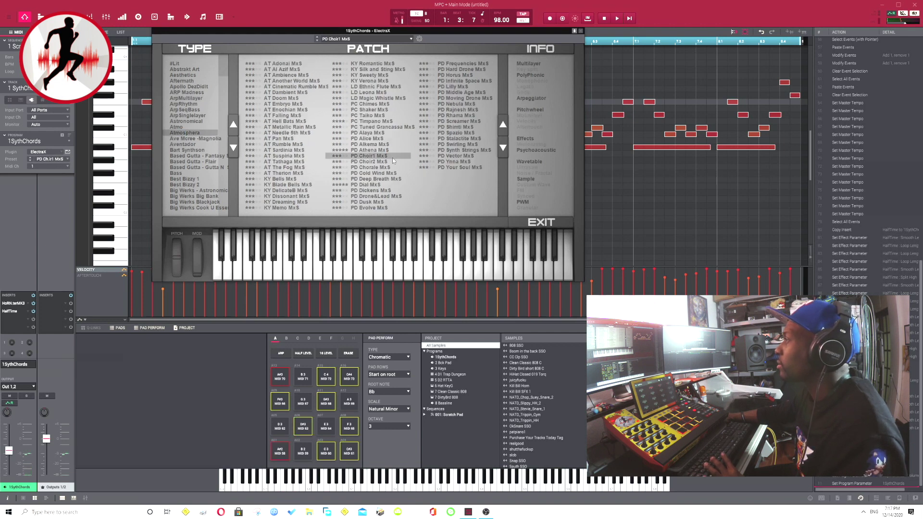
click(604, 190)
key(space)
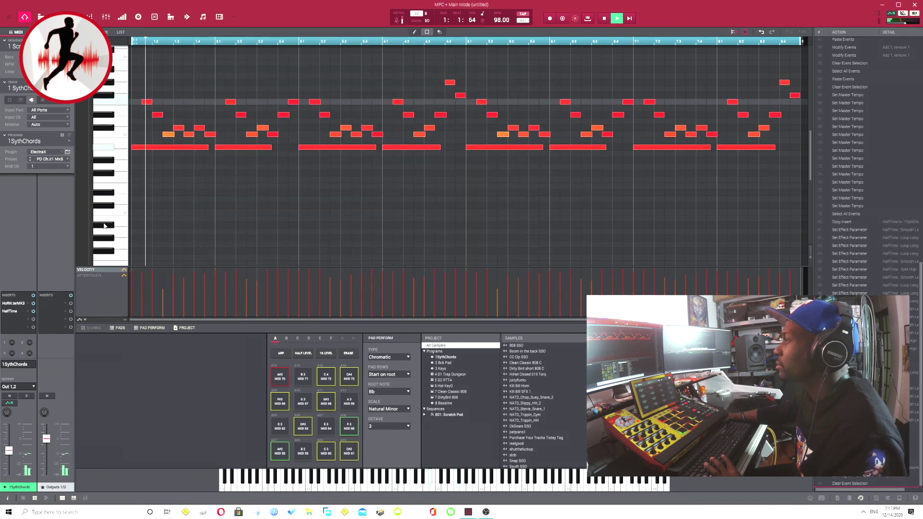
key(space)
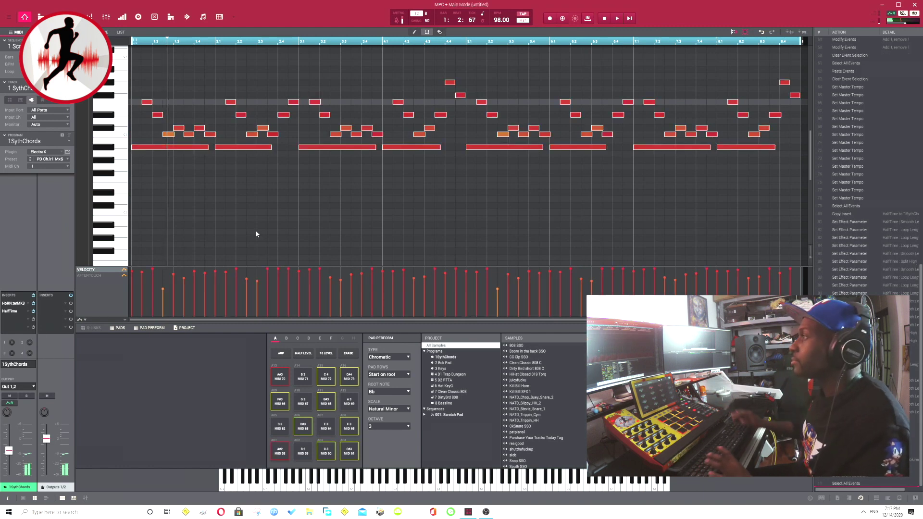
Load the Aftermath KEY 1800s patch, lower the chords track level, and play the beat
scroll(255, 230, down, 3)
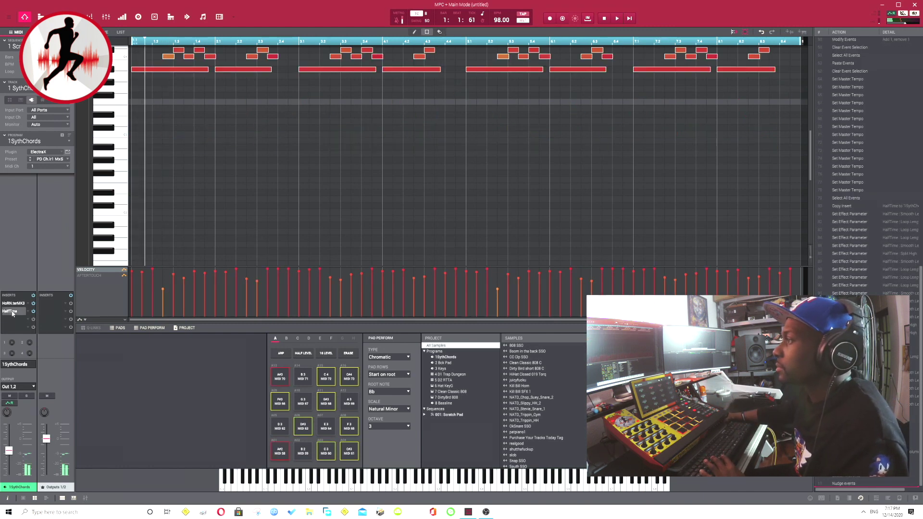
click(67, 152)
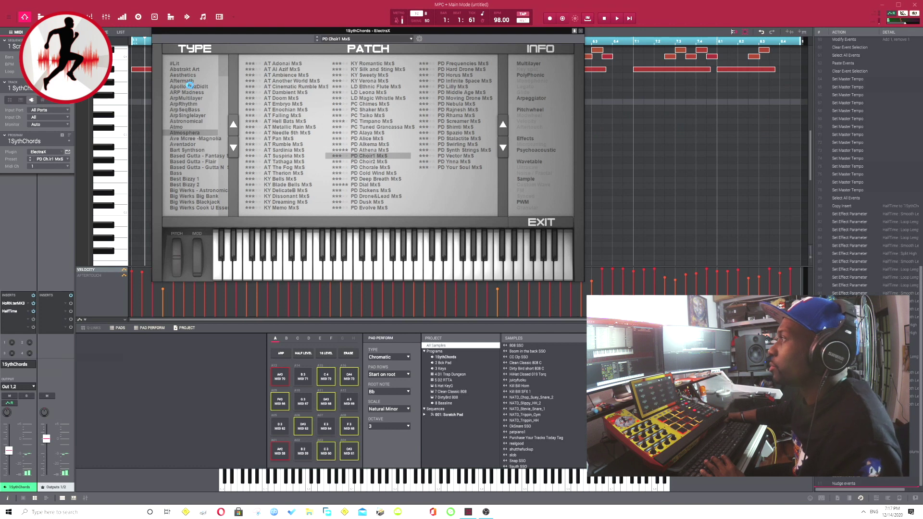
click(189, 81)
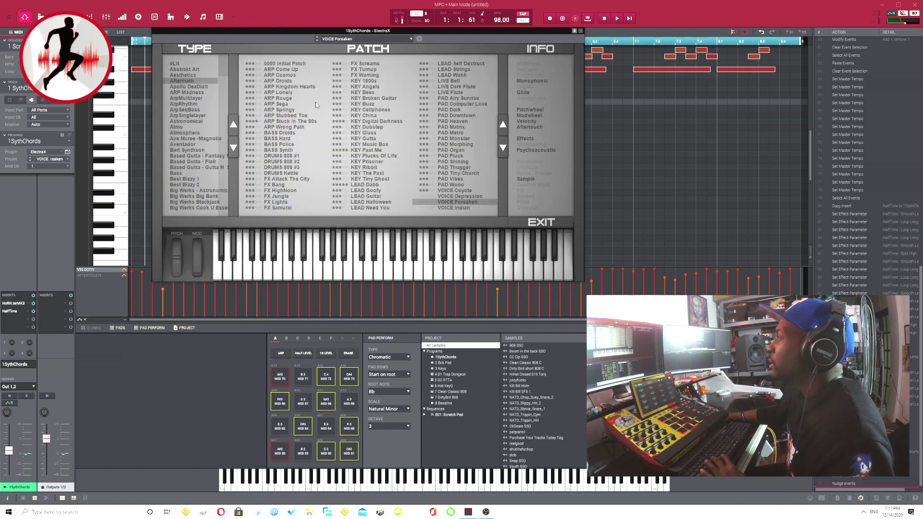
click(387, 82)
drag(9, 451, 9, 455)
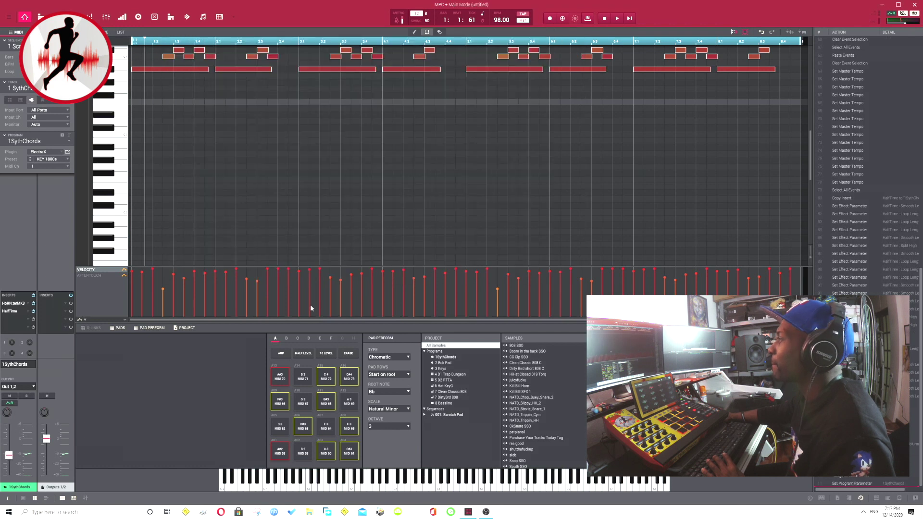
click(317, 230)
key(space)
Audition KEY Angels, Bees, China, Dubstep, Glass, Music Box and Plucks Of Life, hiding the edit history
click(67, 152)
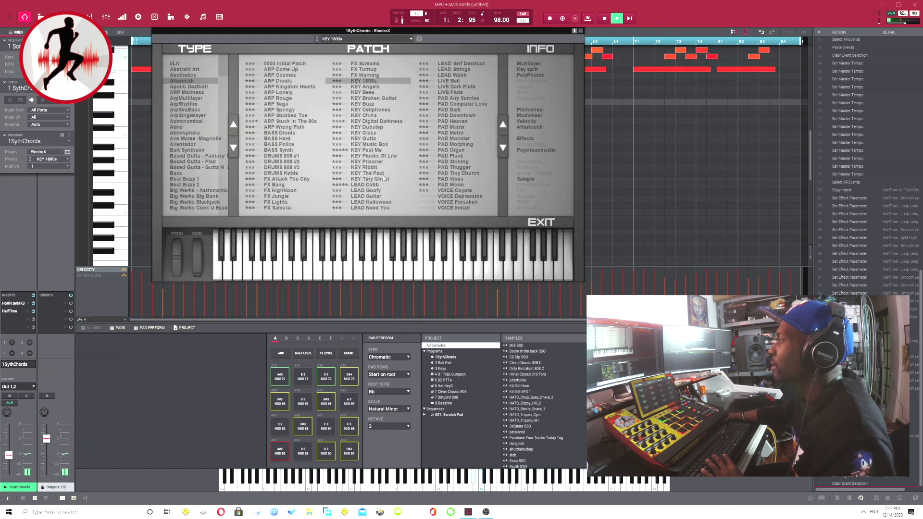
click(377, 87)
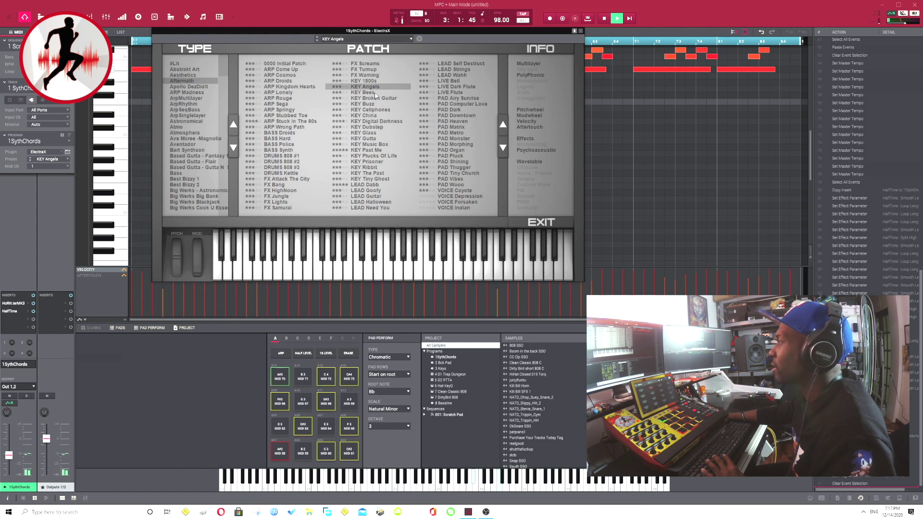
click(368, 92)
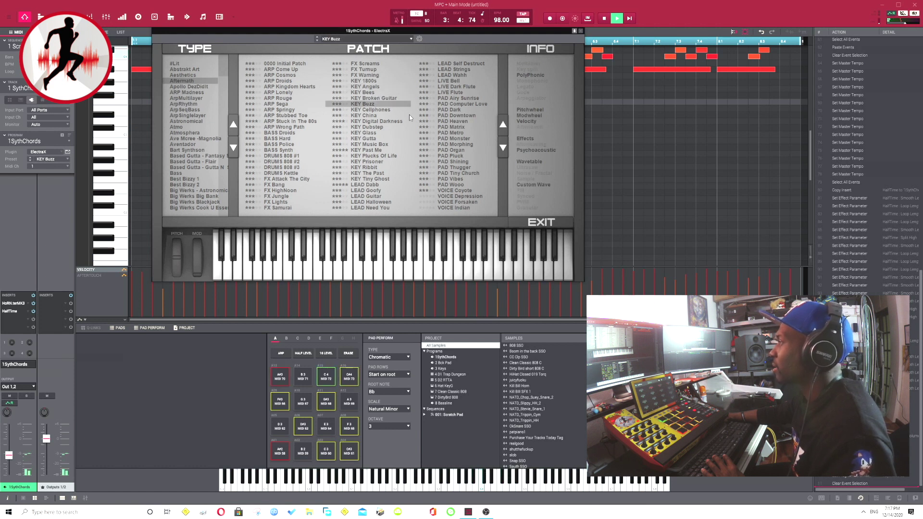
click(384, 116)
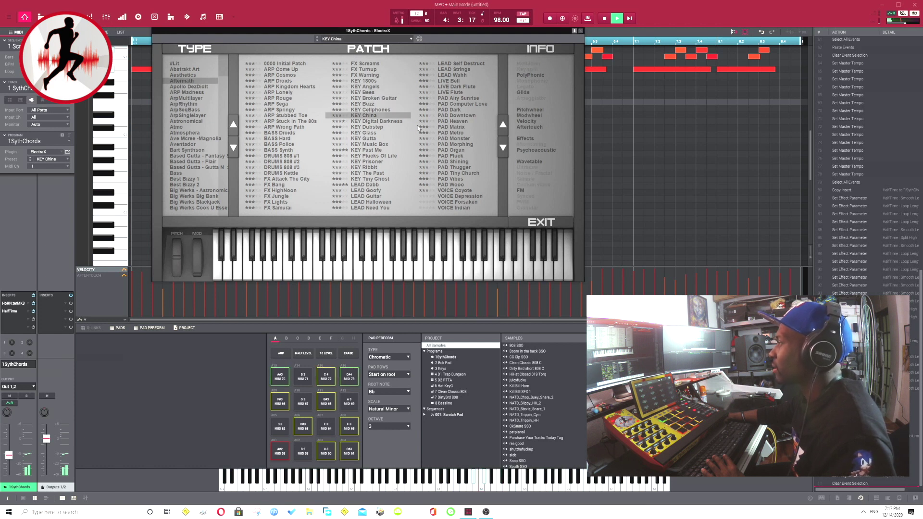
click(385, 127)
click(385, 133)
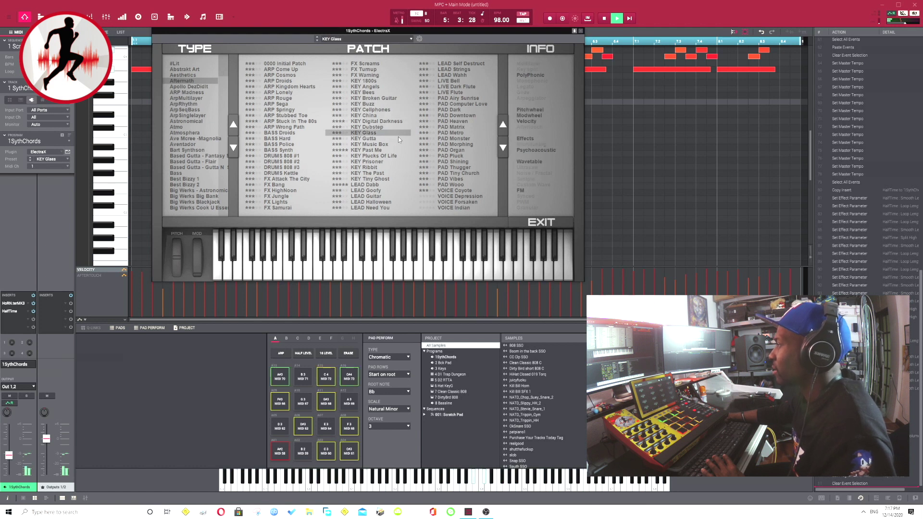
click(385, 144)
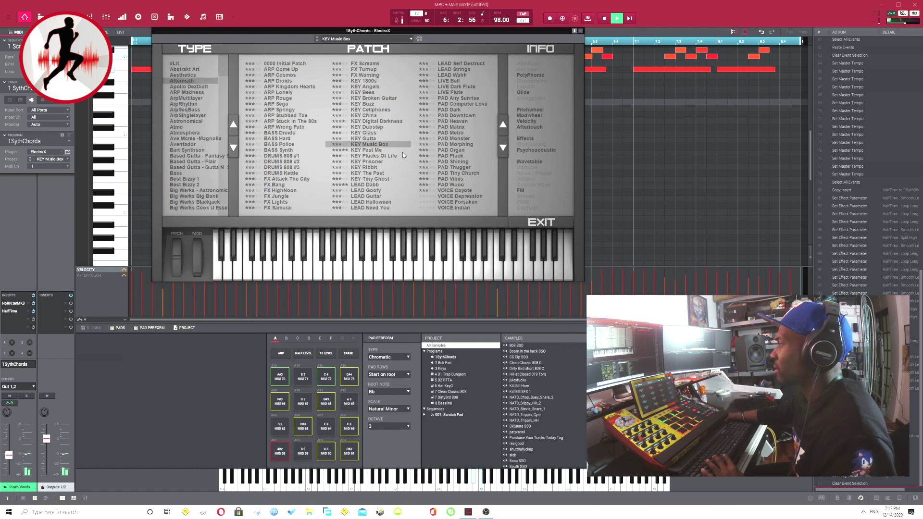
click(400, 157)
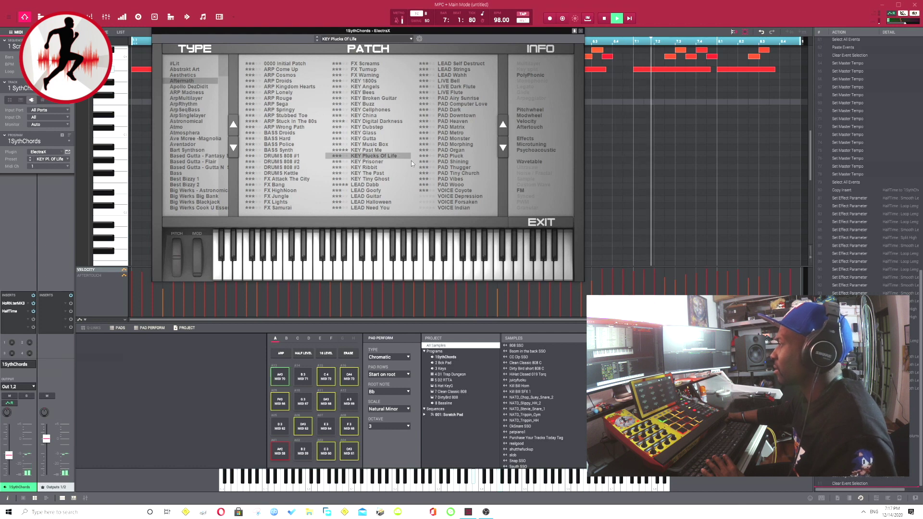
click(631, 173)
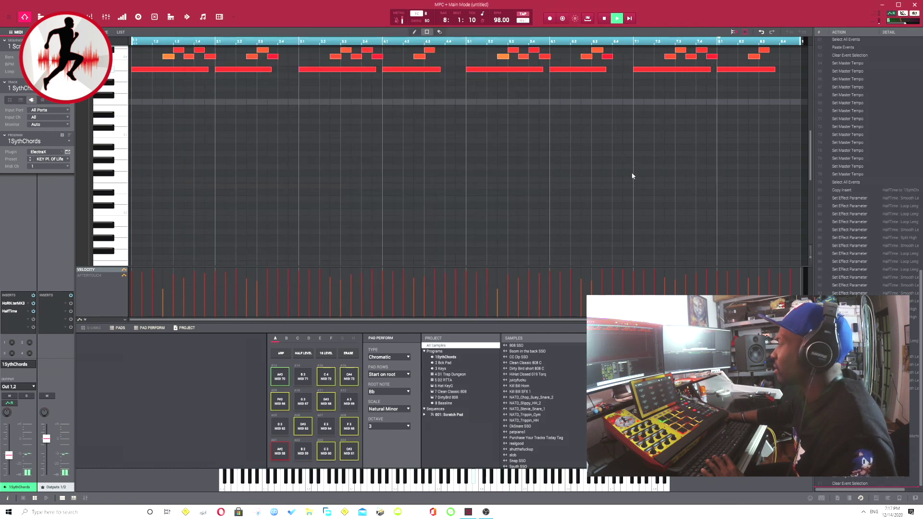
scroll(738, 186, up, 5)
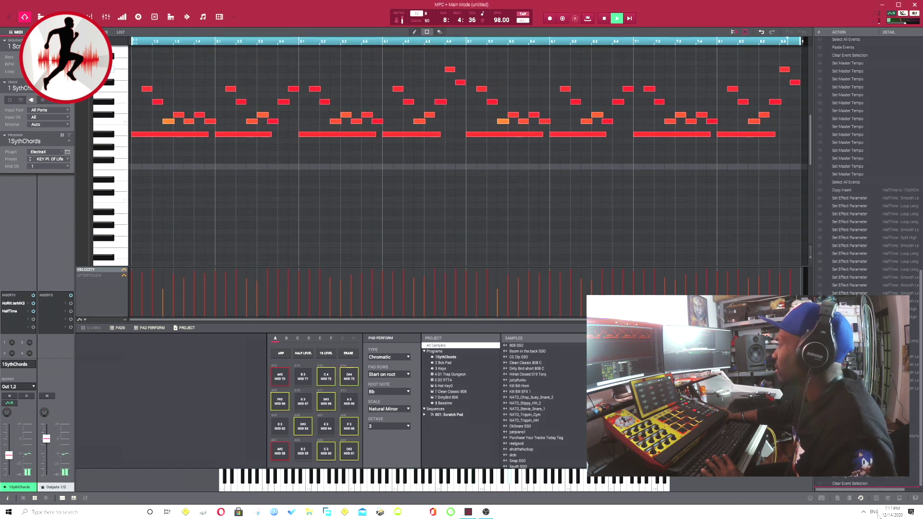
click(861, 498)
scroll(293, 196, up, 4)
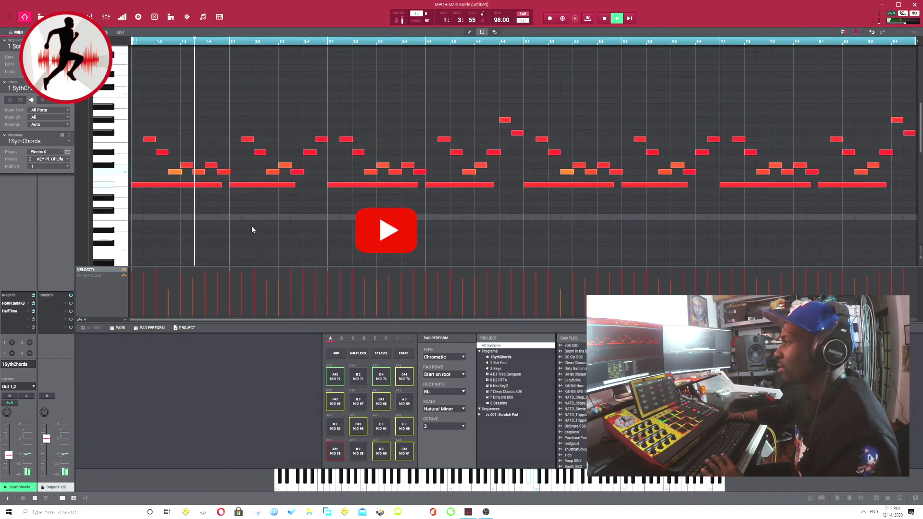
Try the KEY Prisoner, KEY Ribbit and KEY The Past patches
click(67, 152)
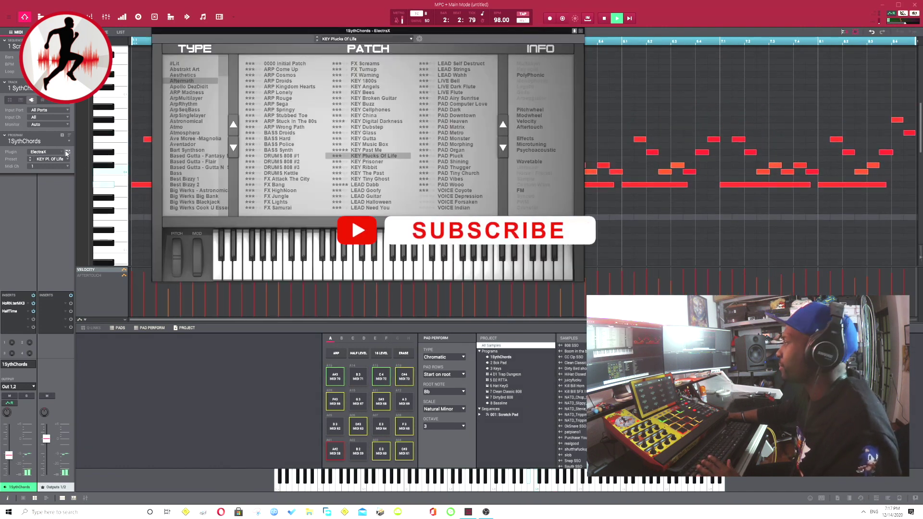
click(374, 162)
click(389, 168)
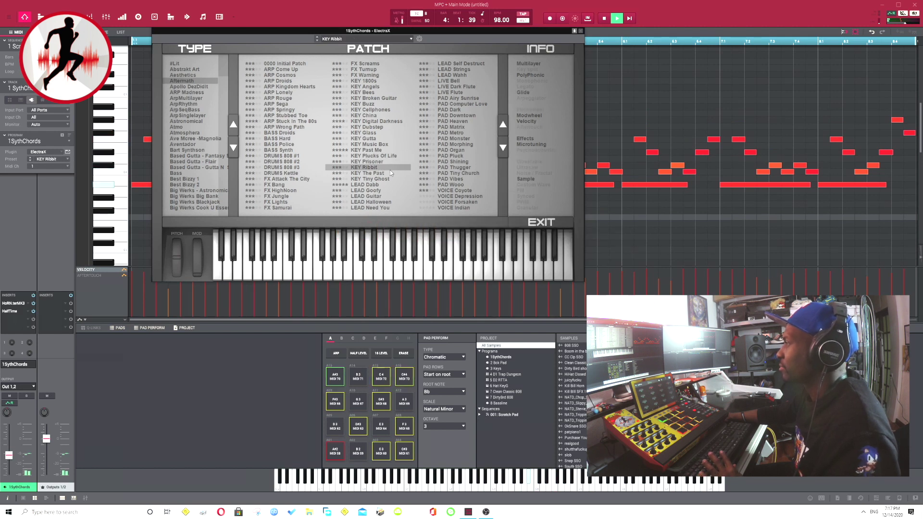
click(391, 173)
click(677, 215)
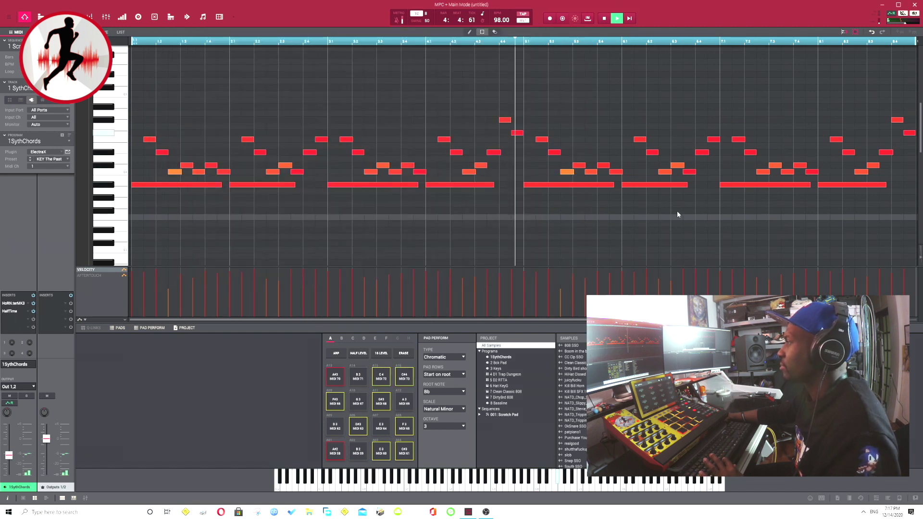
Audition PAD patches from Airy Sunrise to Wooo and VOICE Coyote, then return to KEY The Past
click(68, 152)
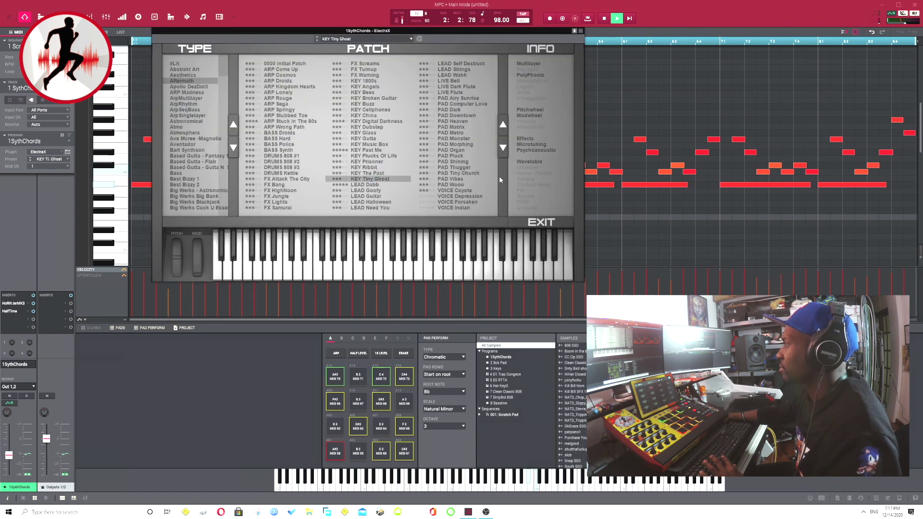
click(459, 98)
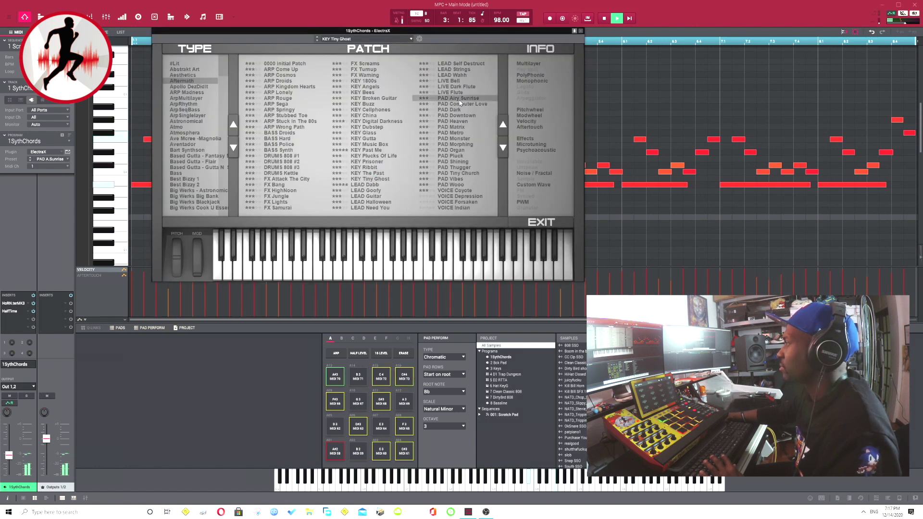
click(461, 103)
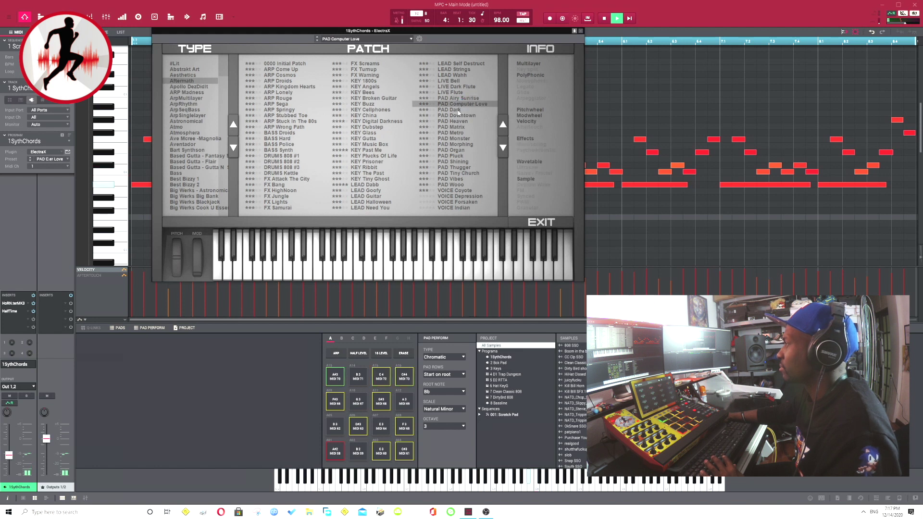
click(459, 110)
click(471, 116)
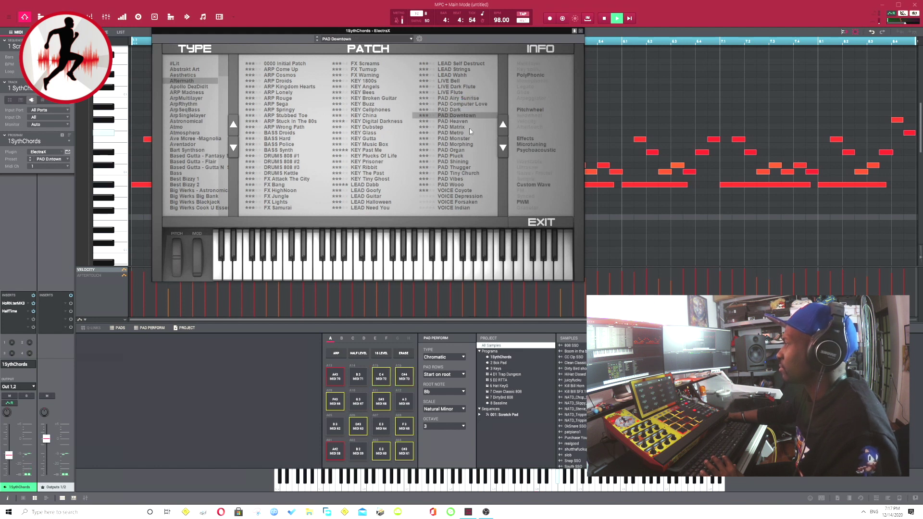
click(461, 138)
click(469, 149)
click(469, 155)
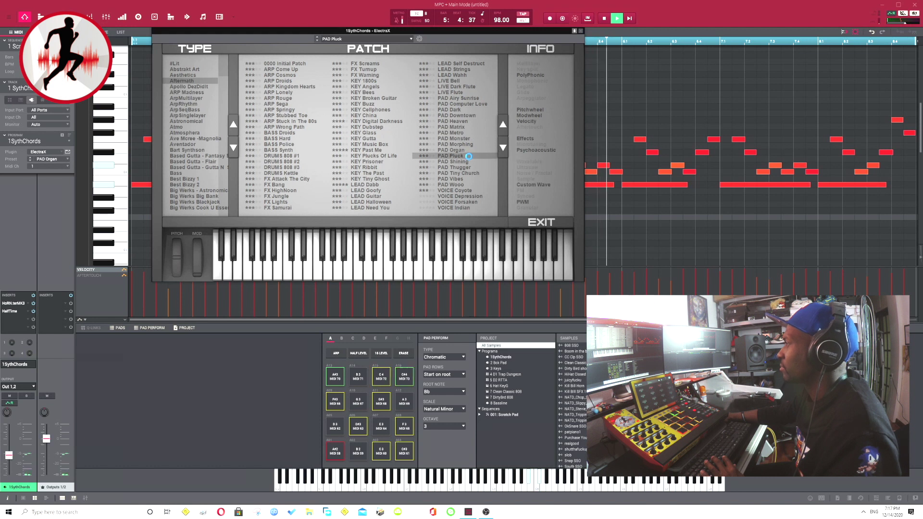
click(452, 182)
click(453, 184)
click(474, 191)
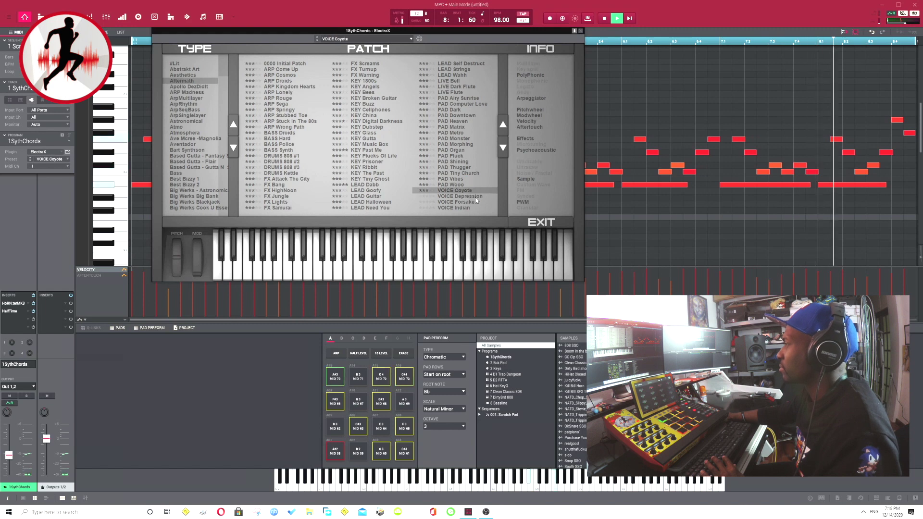
click(375, 174)
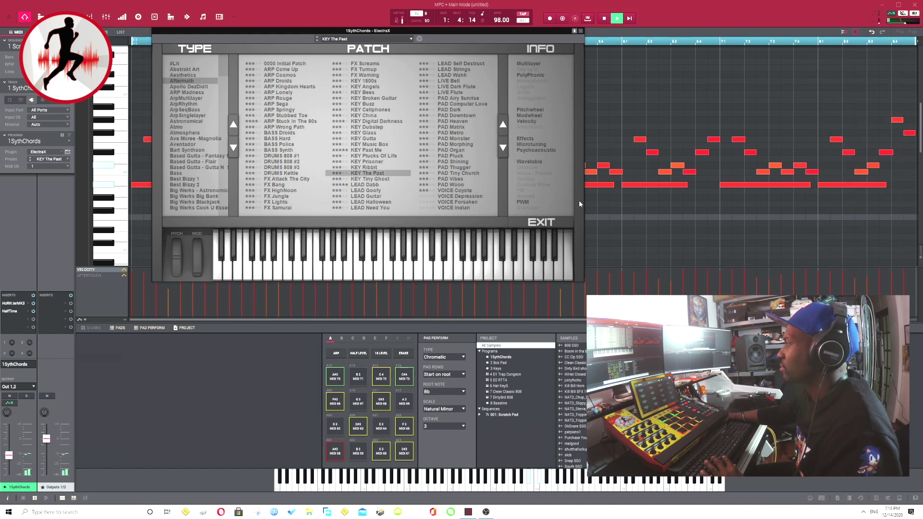
click(610, 207)
Raise the chord notes an octave, check HalfTime, copy the notes and nudge the chords volume up
key(ctrl+a)
key(shift+Up)
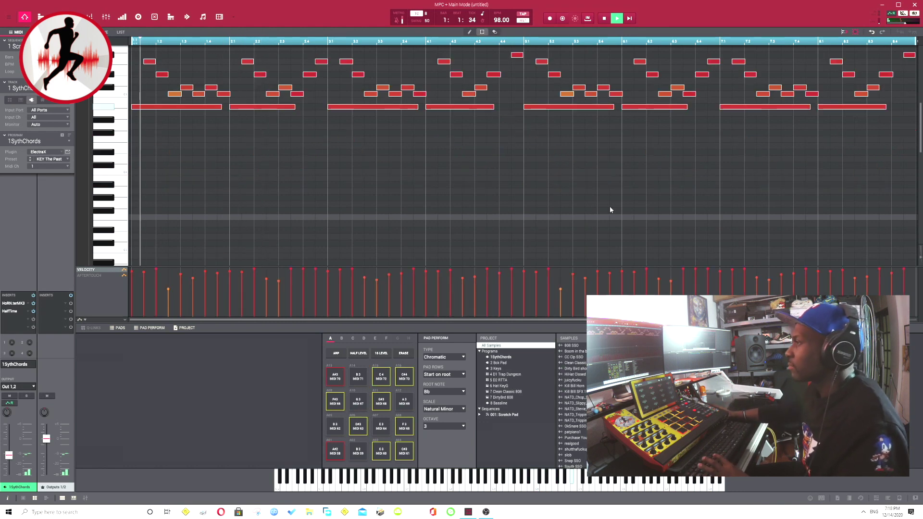
scroll(756, 224, up, 2)
scroll(523, 155, up, 4)
scroll(524, 156, down, 4)
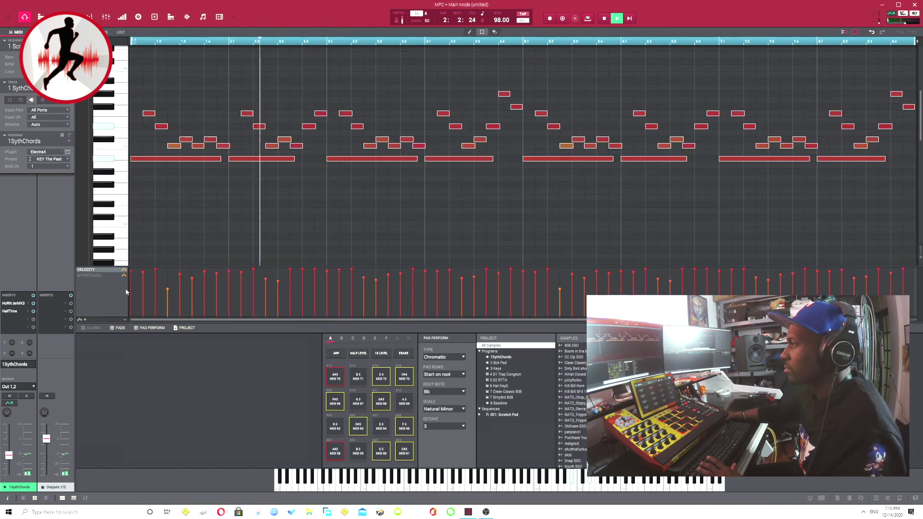
double_click(17, 313)
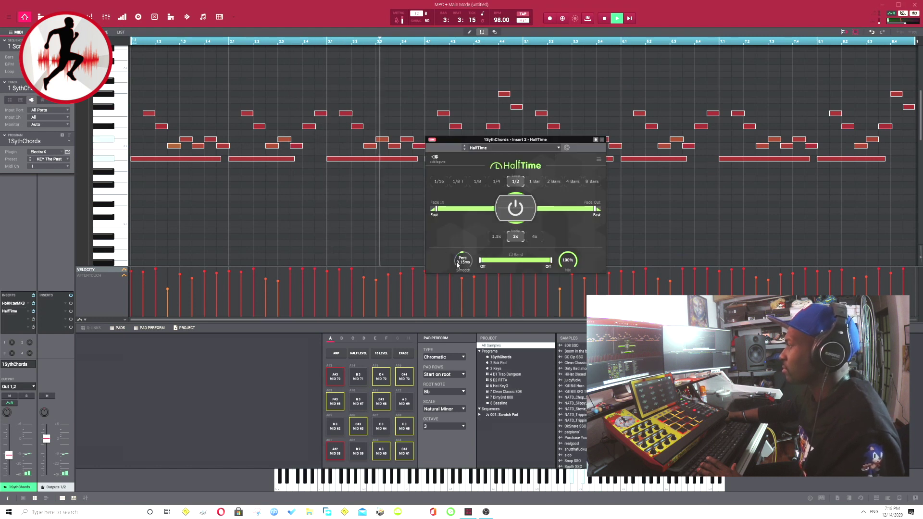
click(359, 191)
key(ctrl+a)
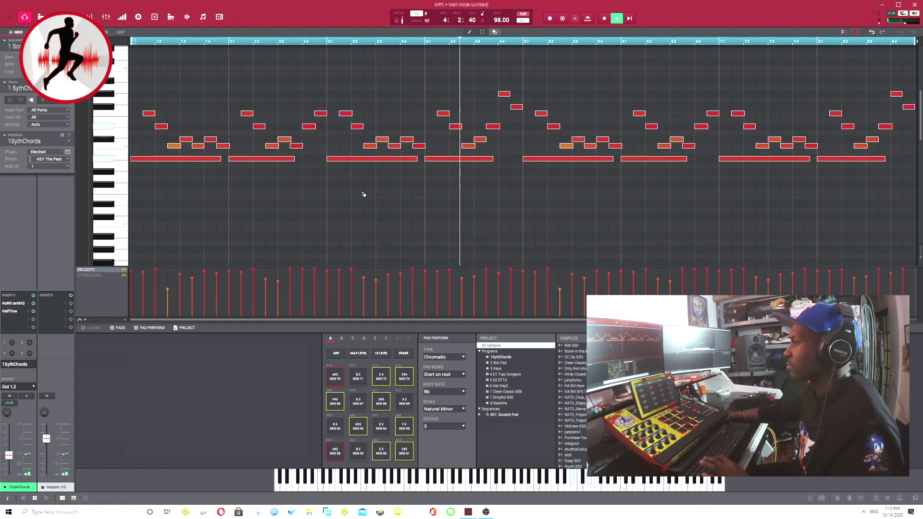
drag(9, 454, 7, 448)
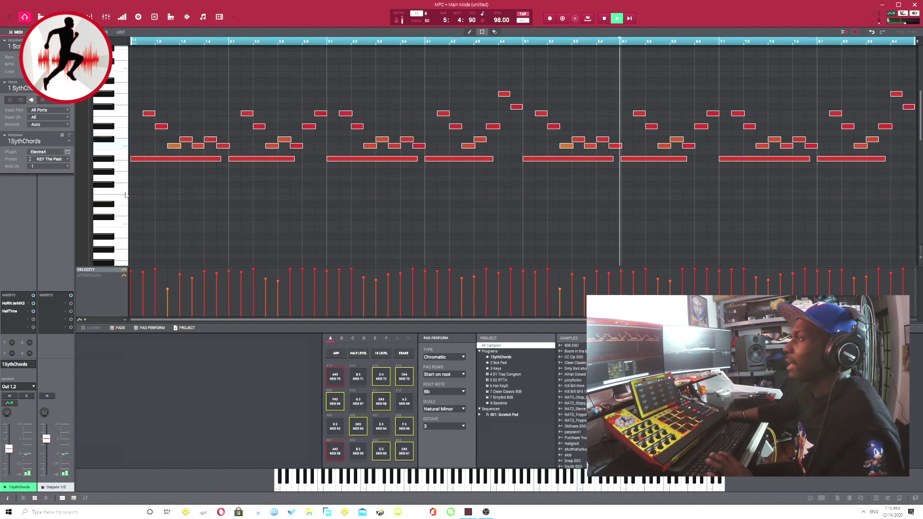
key(space)
Paste the chord notes into the 2 Bck Pad track at the start and lower its fader to -2.0 dB
click(50, 88)
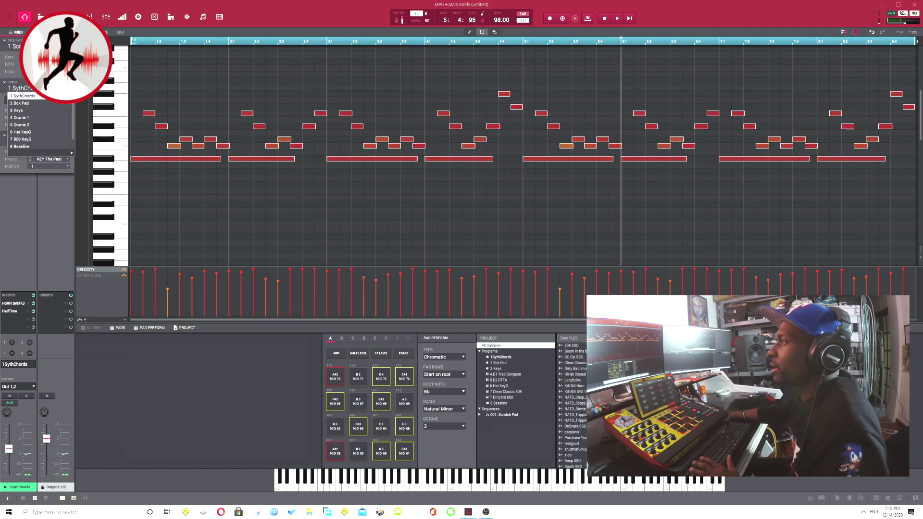
click(266, 42)
click(52, 88)
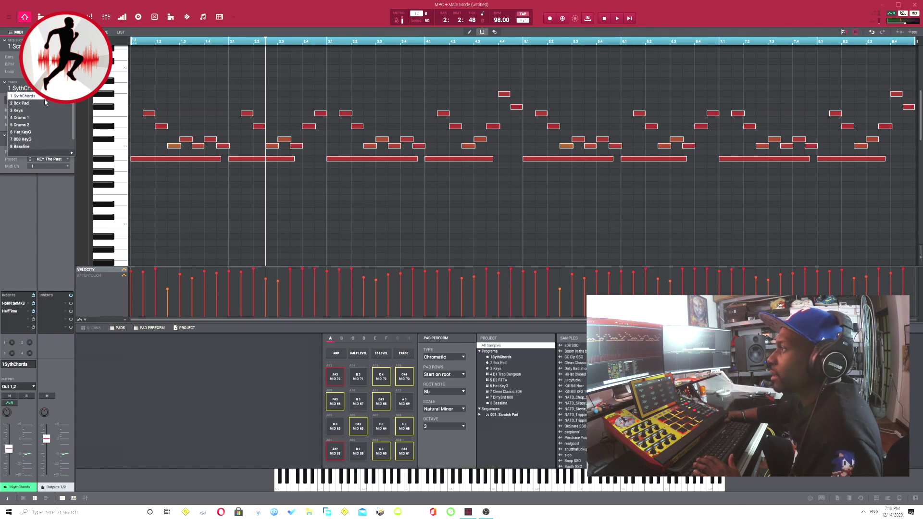
click(43, 102)
key(Home)
key(ctrl+v)
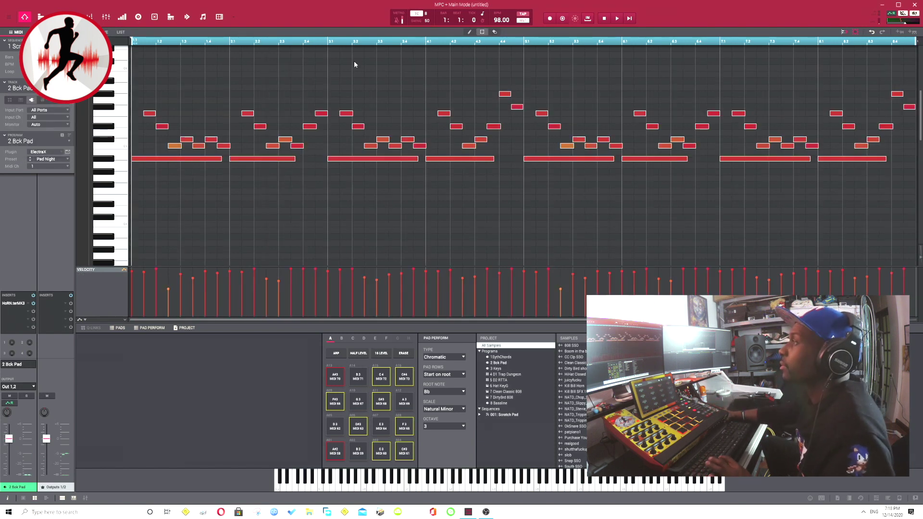
key(space)
key(space)
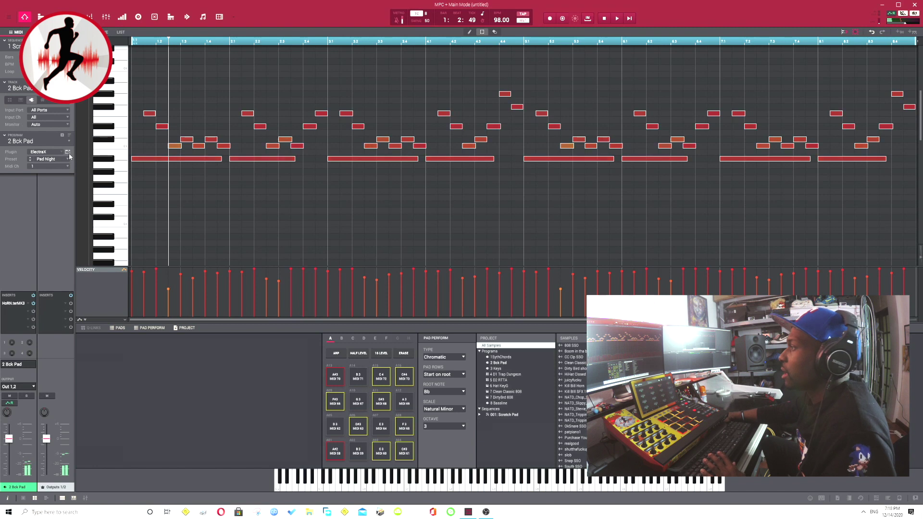
click(67, 151)
drag(9, 438, 13, 446)
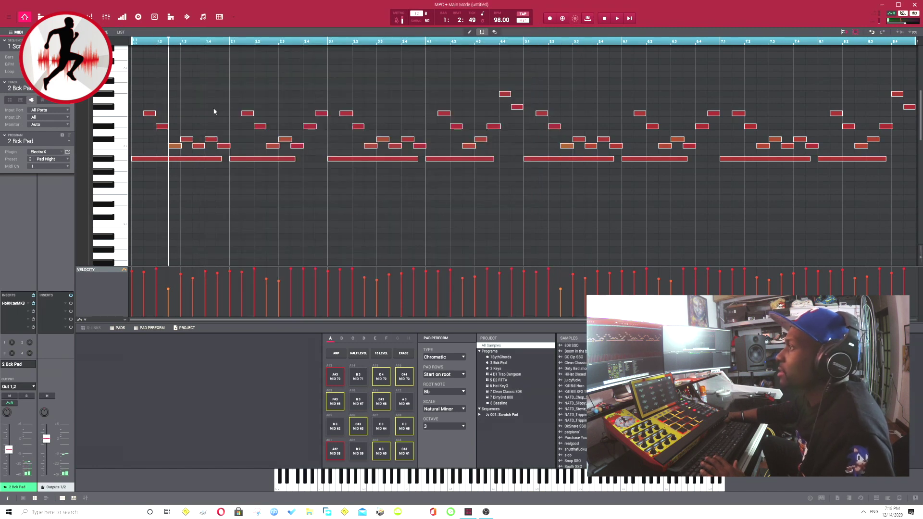
Browse the Codeine Paradise bank in ElectraX, trying Keys - 80_s Funk and Pluck - Arabian
click(67, 152)
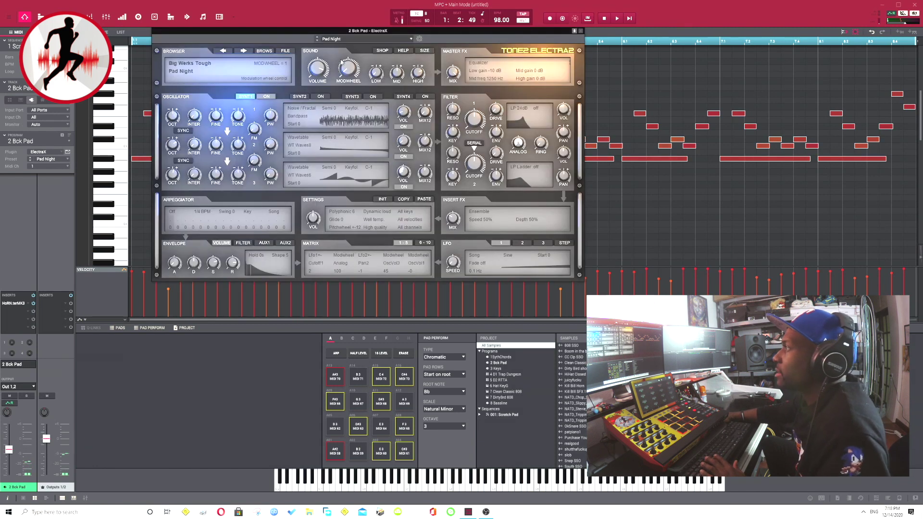
click(266, 51)
click(192, 179)
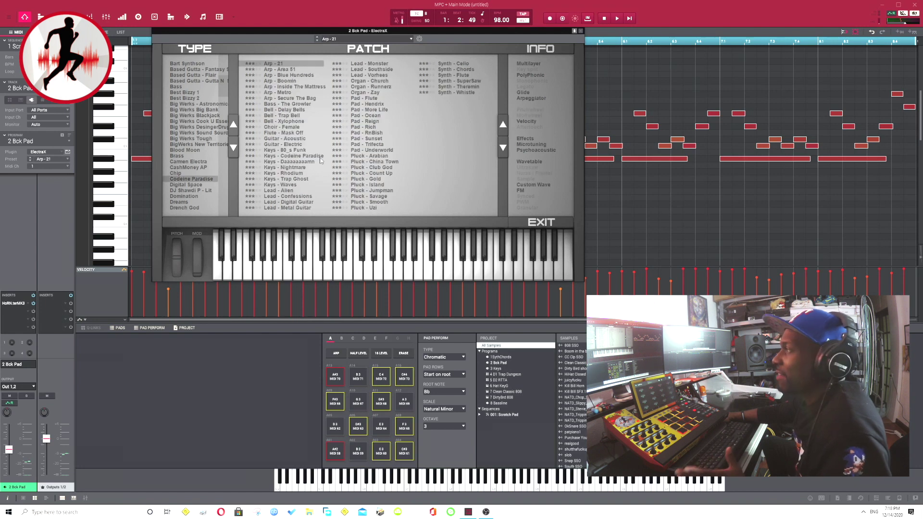
click(299, 150)
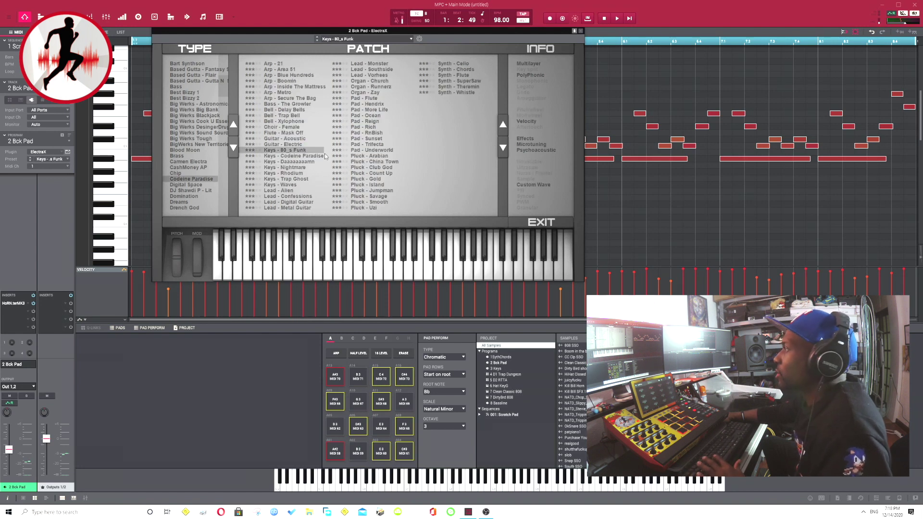
click(382, 157)
click(679, 207)
key(space)
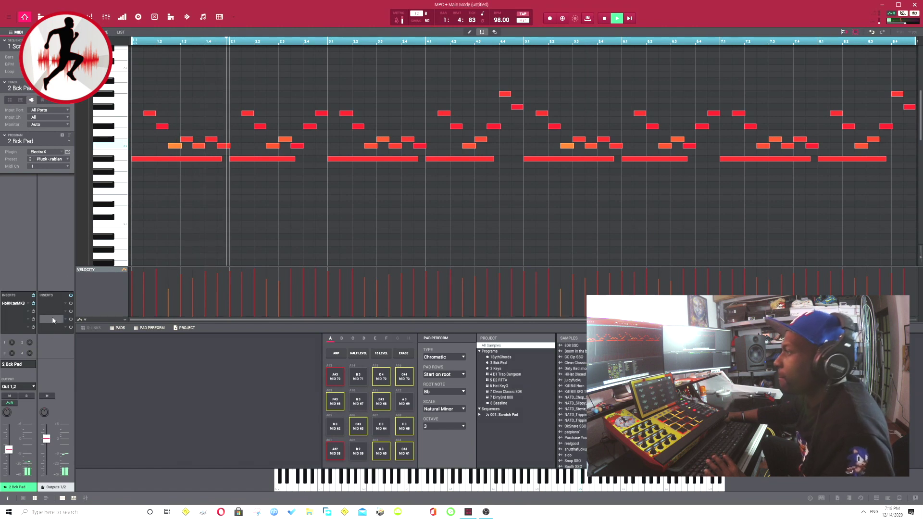
Audition pluck patches from China Town to Savage and settle on Pluck - Smooth
click(67, 152)
click(391, 163)
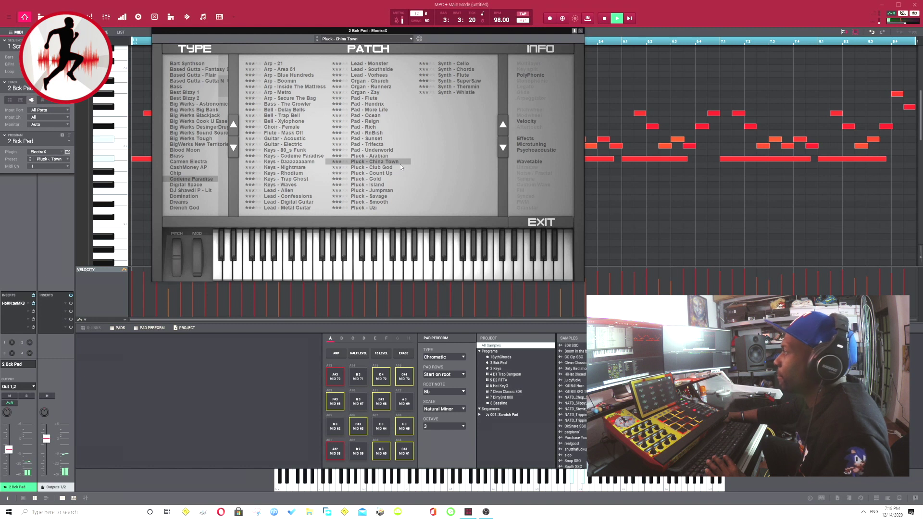
click(392, 167)
click(396, 174)
click(400, 178)
click(402, 185)
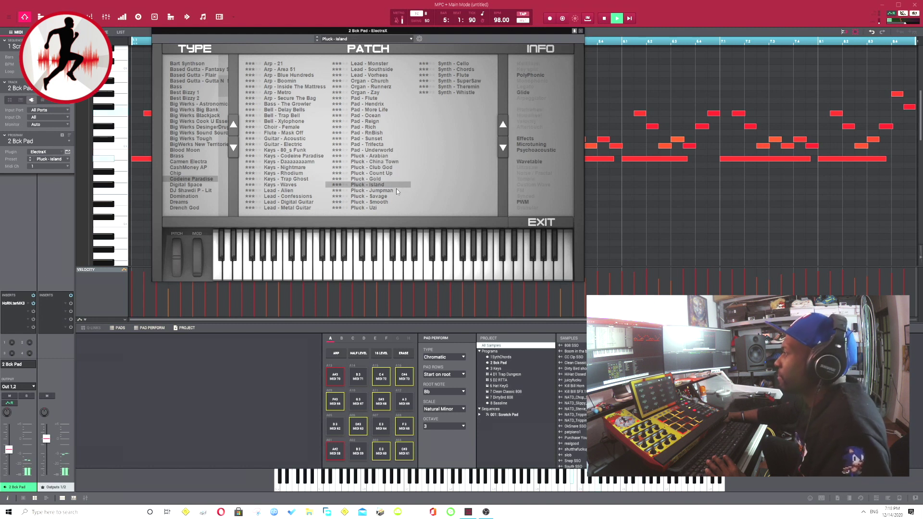
click(397, 191)
click(391, 197)
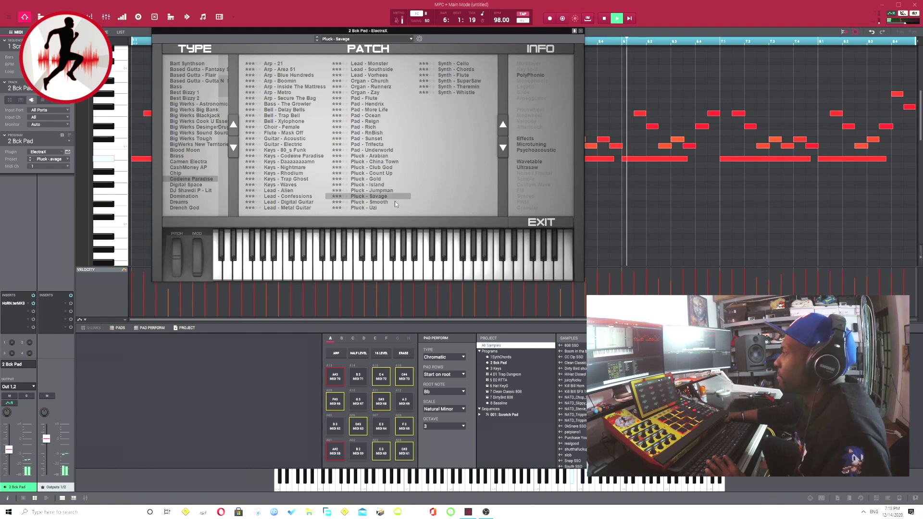
click(395, 202)
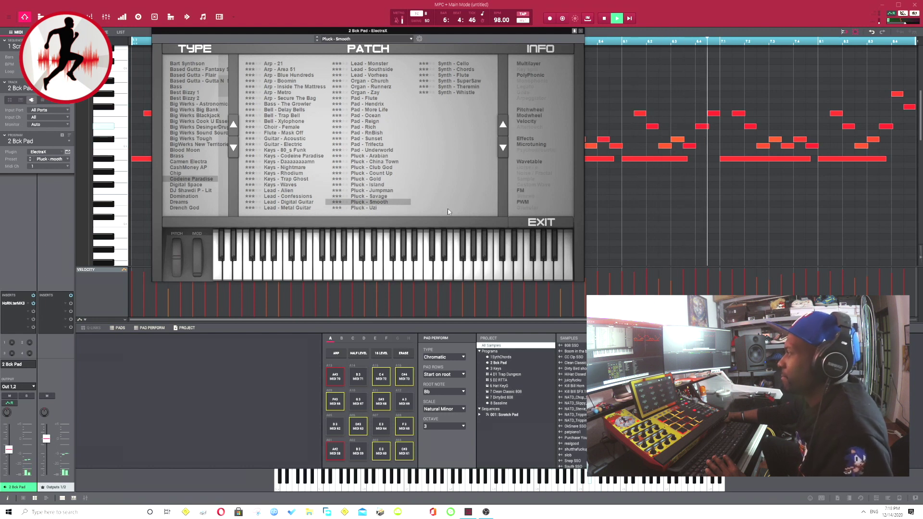
click(727, 206)
key(ctrl+a)
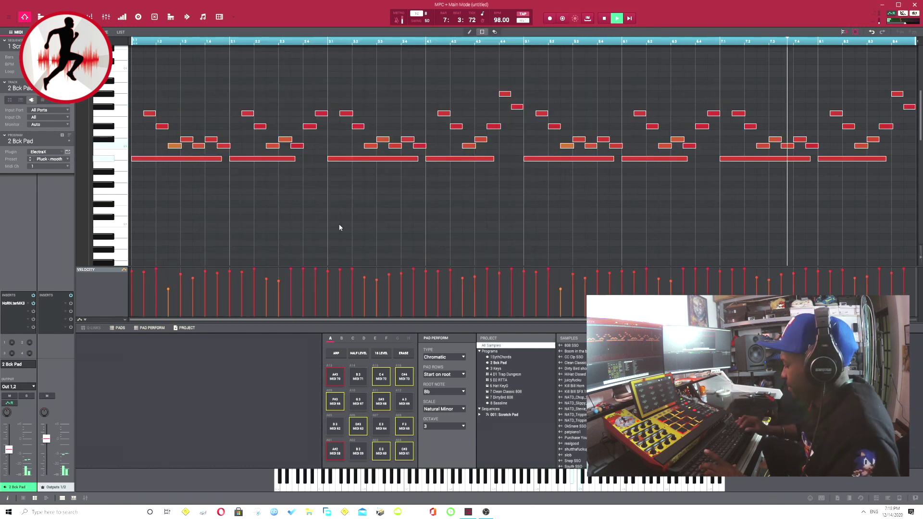
Drop the pad notes one octave and add HalfTime to the 2 Bck Pad track's insert
key(shift+Down)
key(space)
key(space)
key(space)
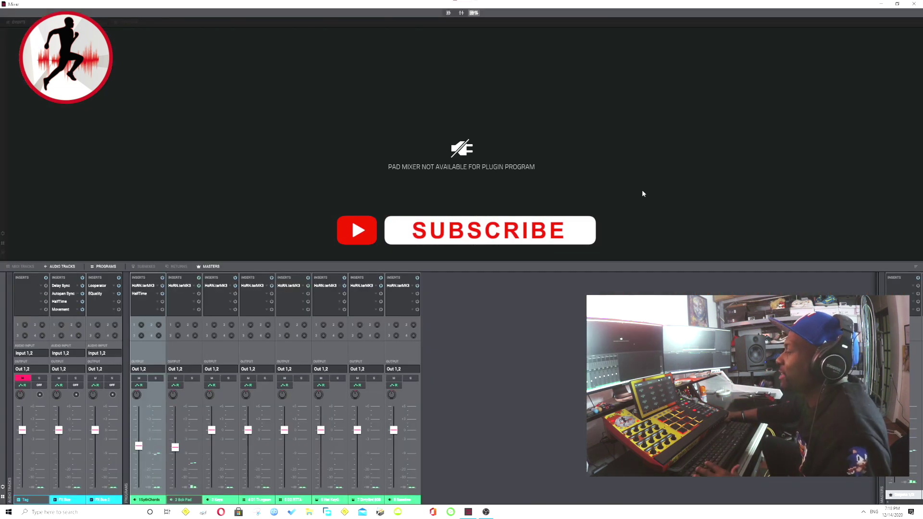
drag(171, 301, 172, 299)
click(919, 4)
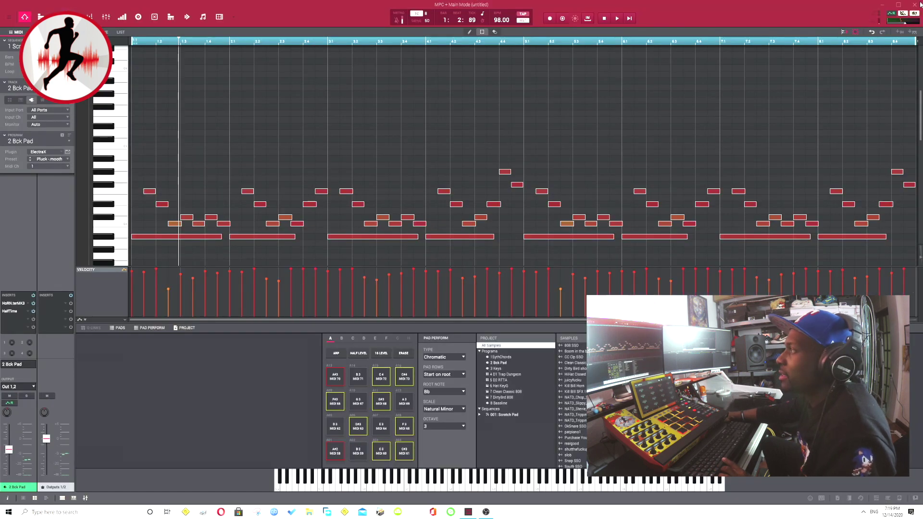
key(space)
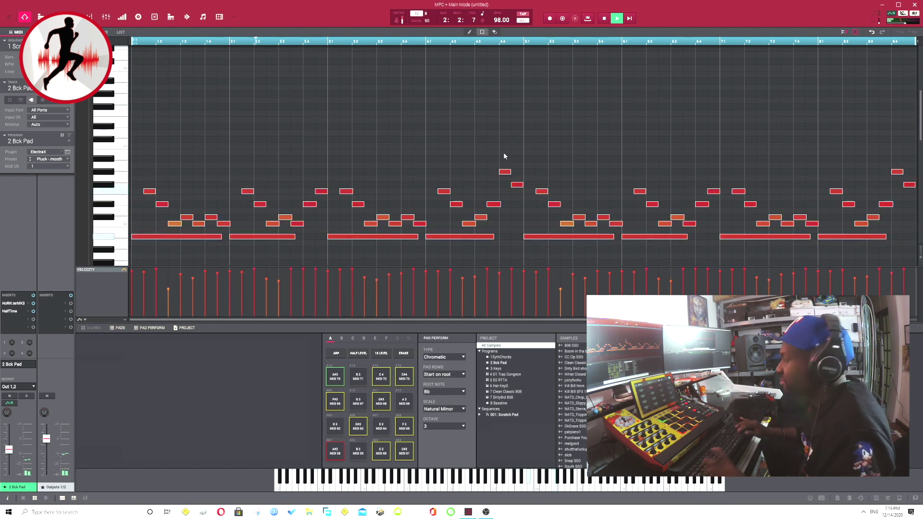
scroll(504, 154, down, 3)
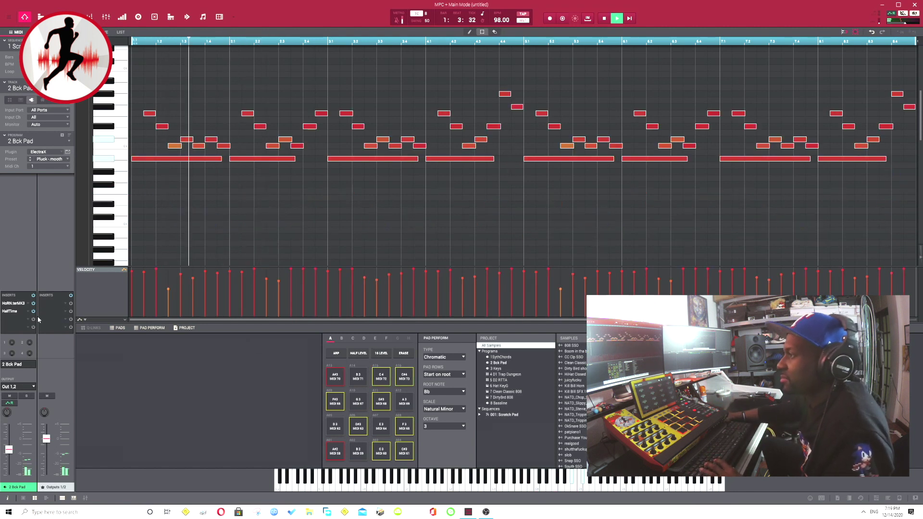
Try HalfTime loop lengths 1/4, 1/16 and 1/8, then set 1/2 with smoothing at 500ms
click(18, 313)
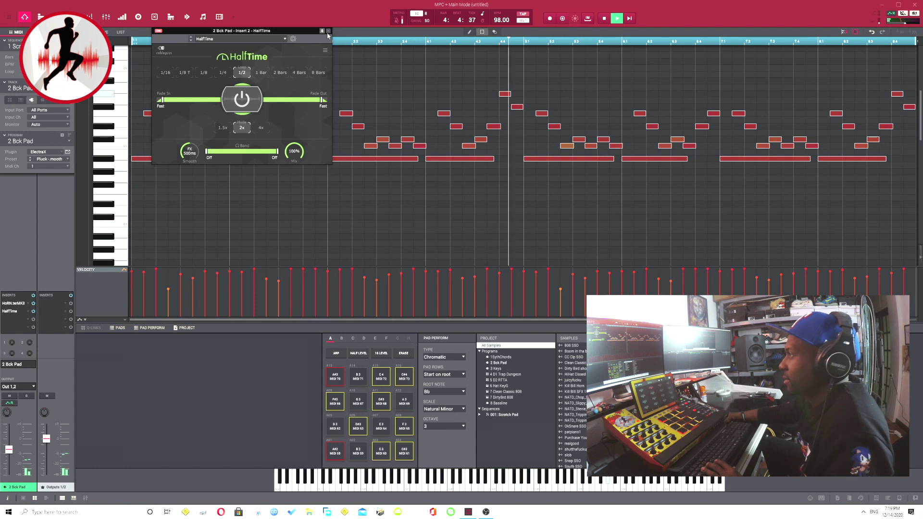
click(222, 72)
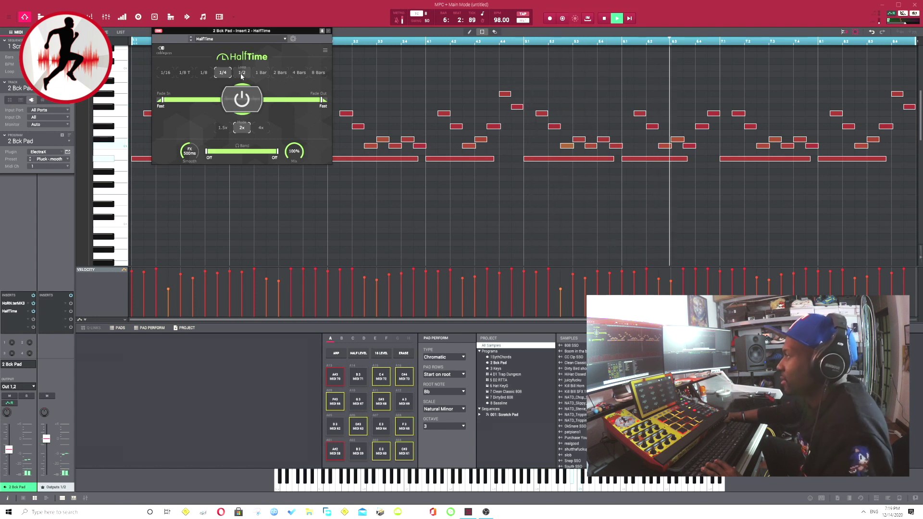
click(165, 73)
drag(290, 31, 295, 50)
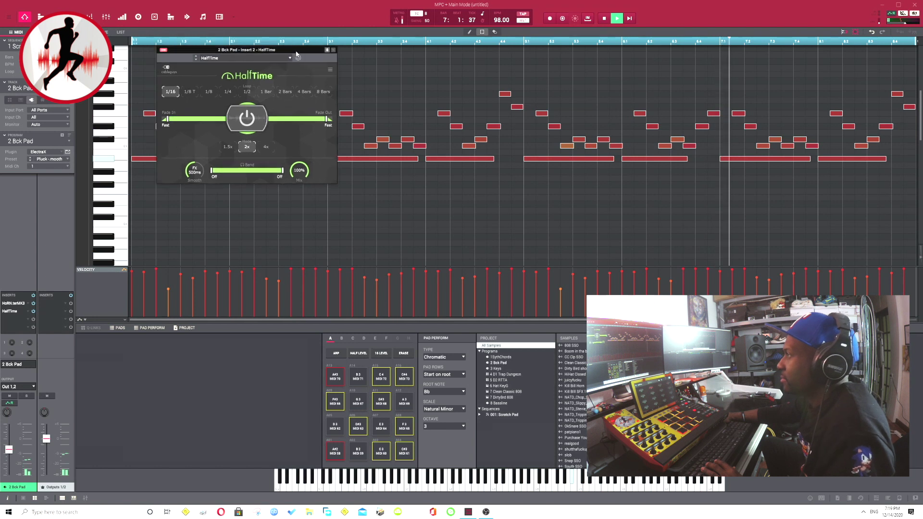
click(210, 93)
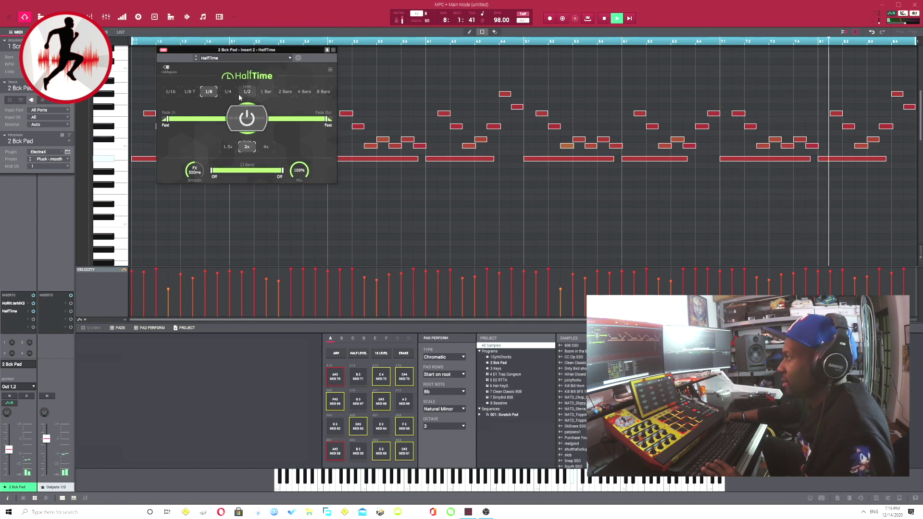
drag(197, 168, 196, 180)
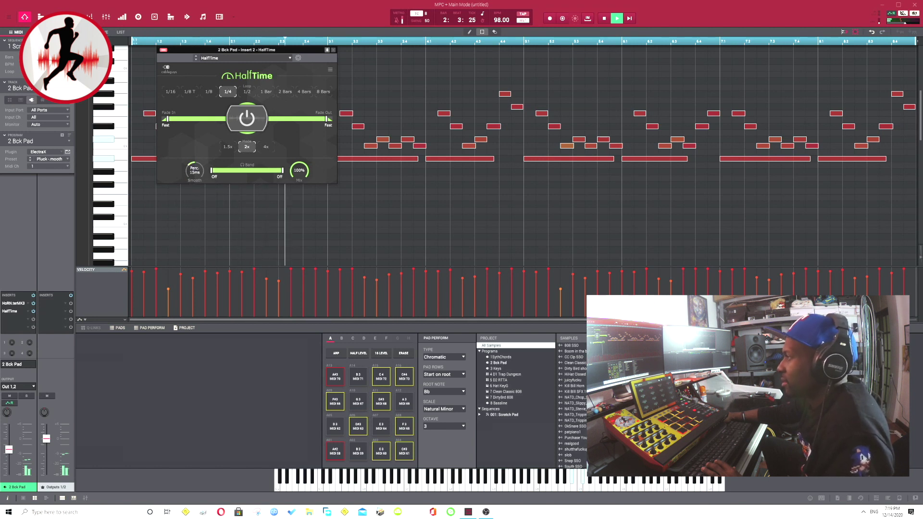
click(247, 92)
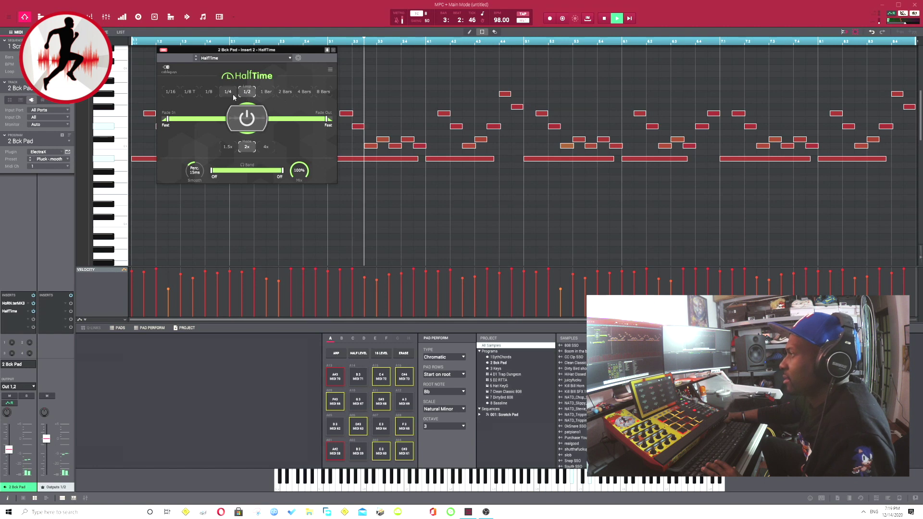
drag(194, 173, 196, 163)
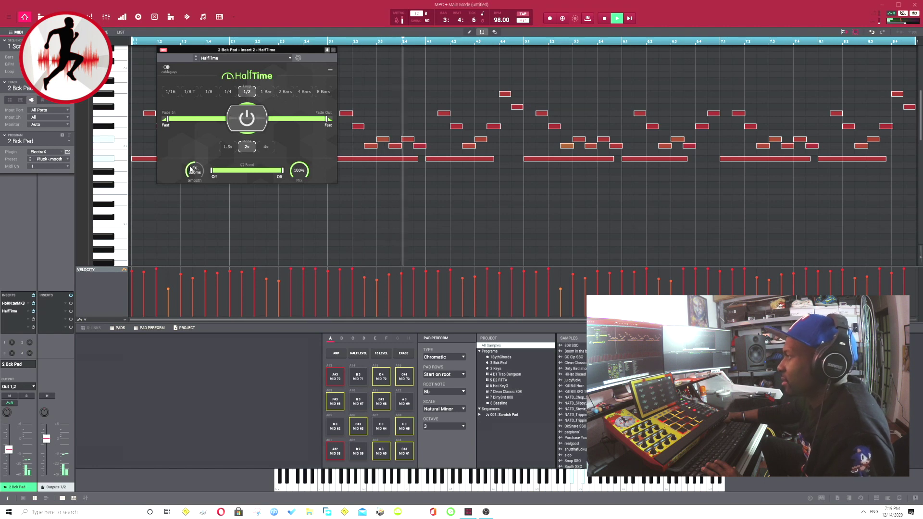
click(333, 50)
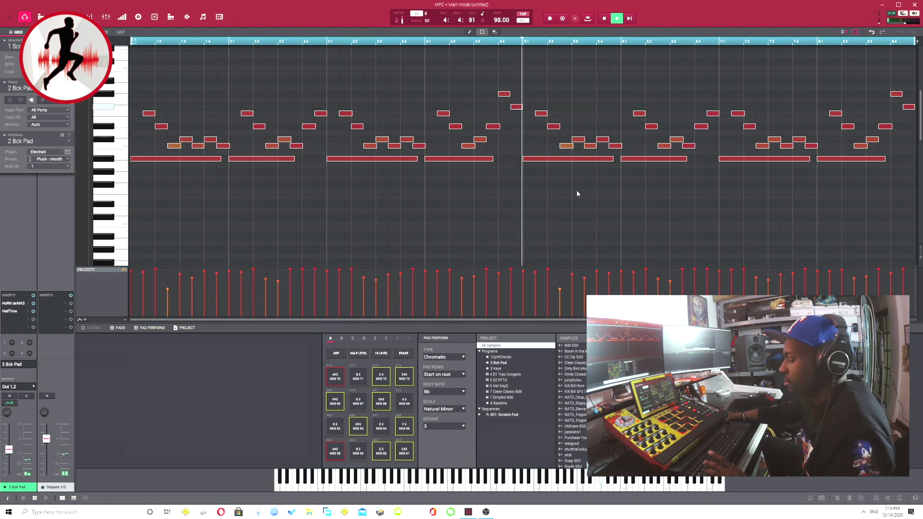
Deselect the pad notes and stop playback
scroll(577, 193, up, 3)
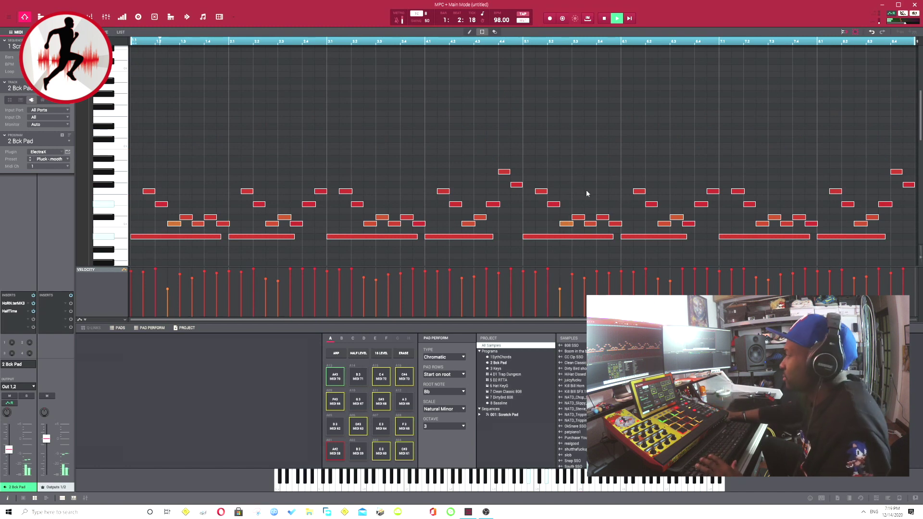
click(400, 183)
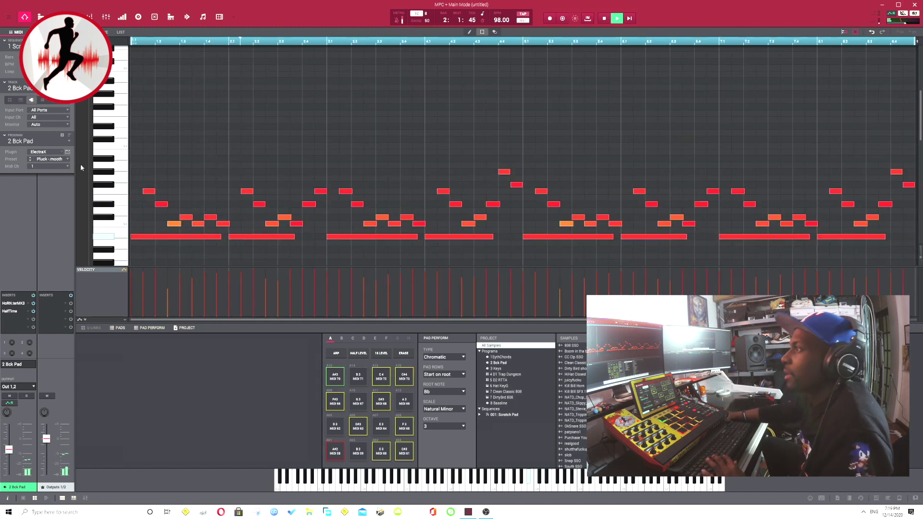
key(space)
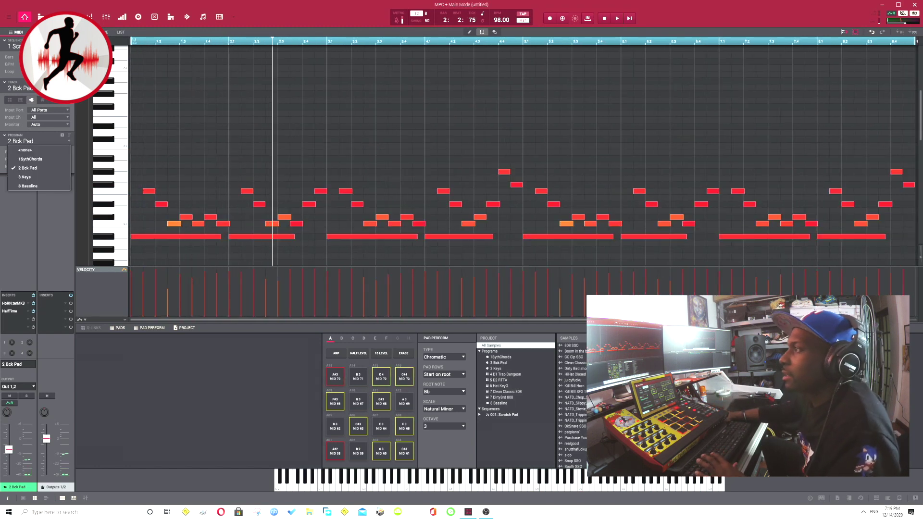
Switch to the 3 Keys track and clear Omnisphere's notice and splash screen
click(69, 88)
click(45, 111)
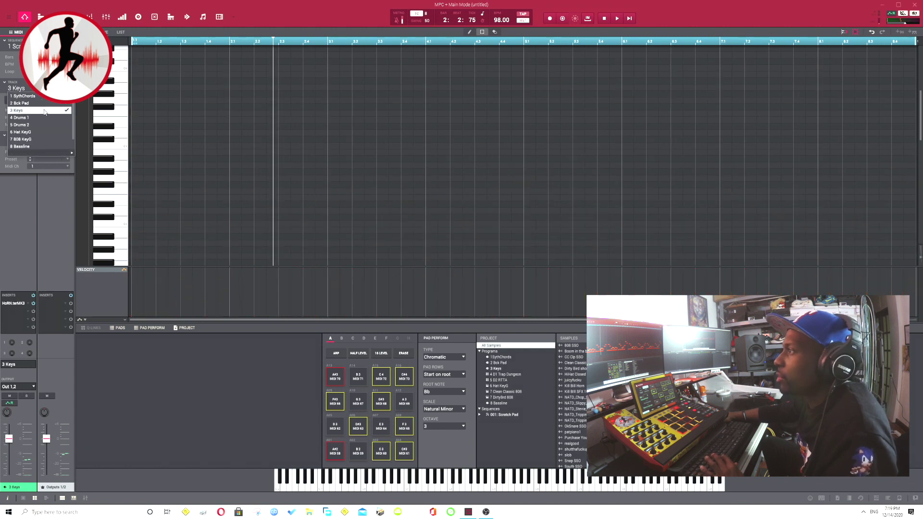
key(space)
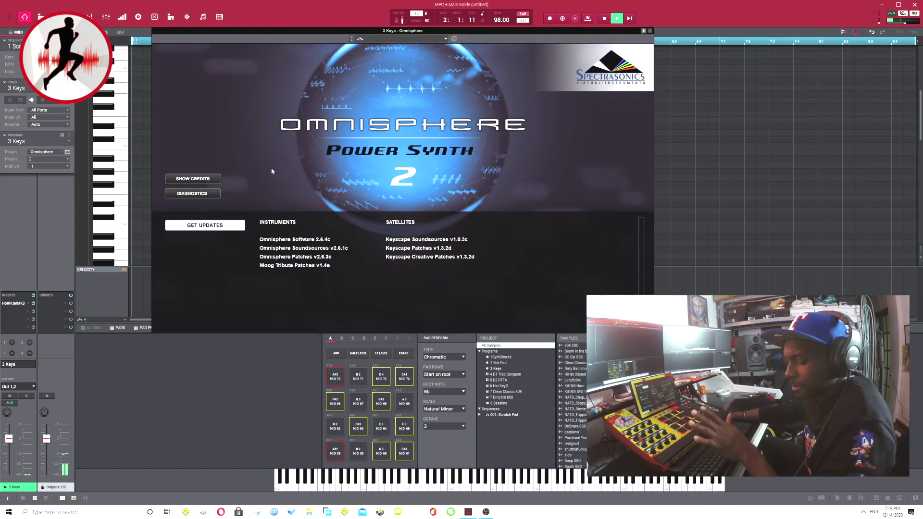
click(525, 242)
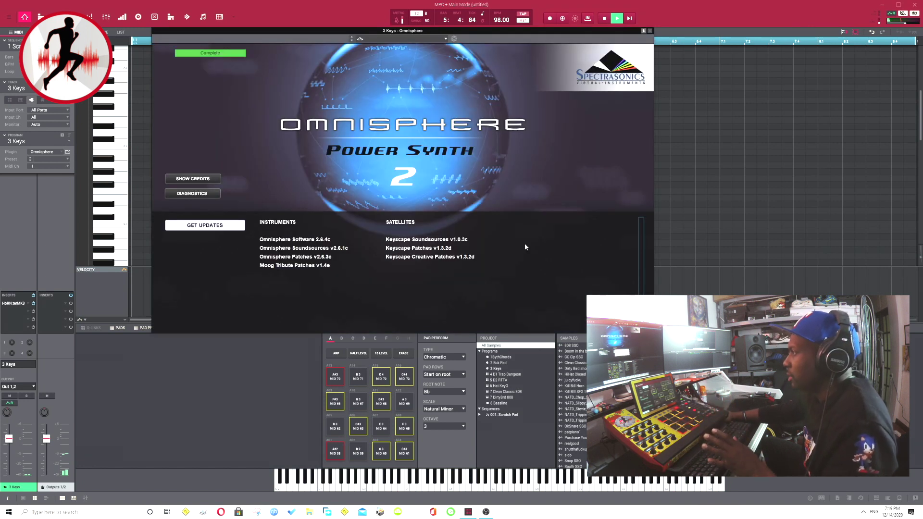
click(331, 187)
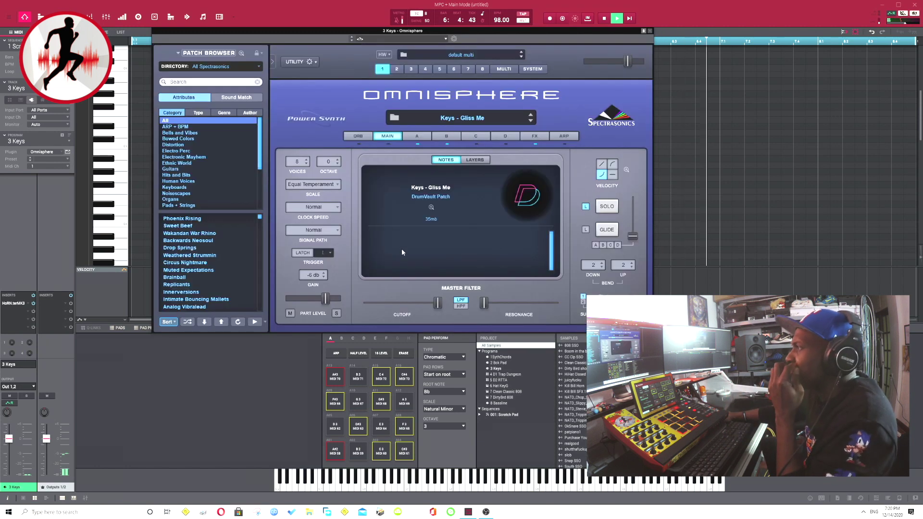
Check Omnisphere's patch library directory list, leaving the directory unchanged
click(216, 67)
click(210, 73)
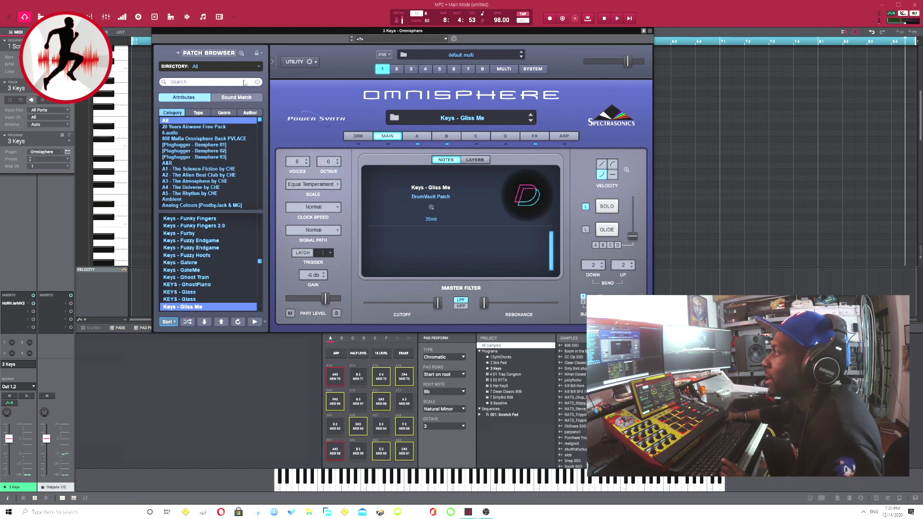
click(221, 67)
click(277, 100)
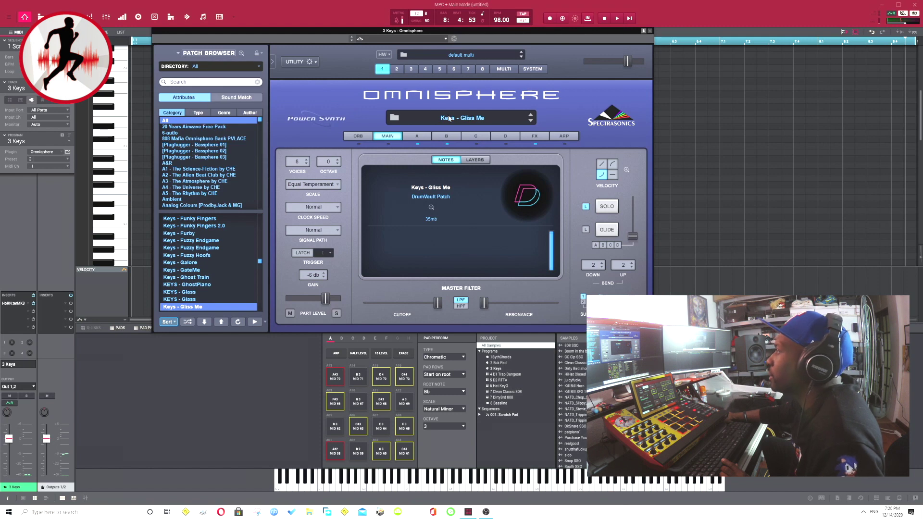
Load the Bass - Akuma patch from DrumVault - Karukera in the full Patch Browser and audition it
click(446, 118)
drag(236, 103, 243, 167)
scroll(214, 164, up, 5)
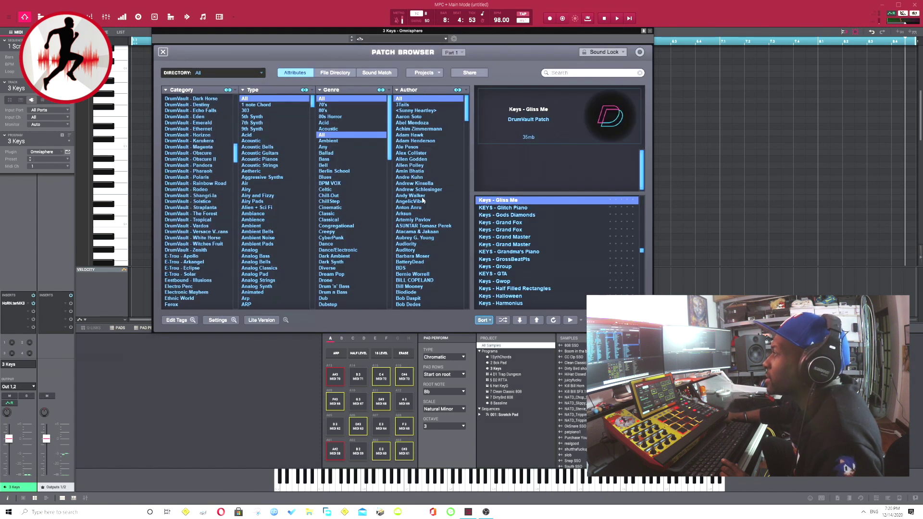
click(190, 159)
drag(643, 213, 436, 196)
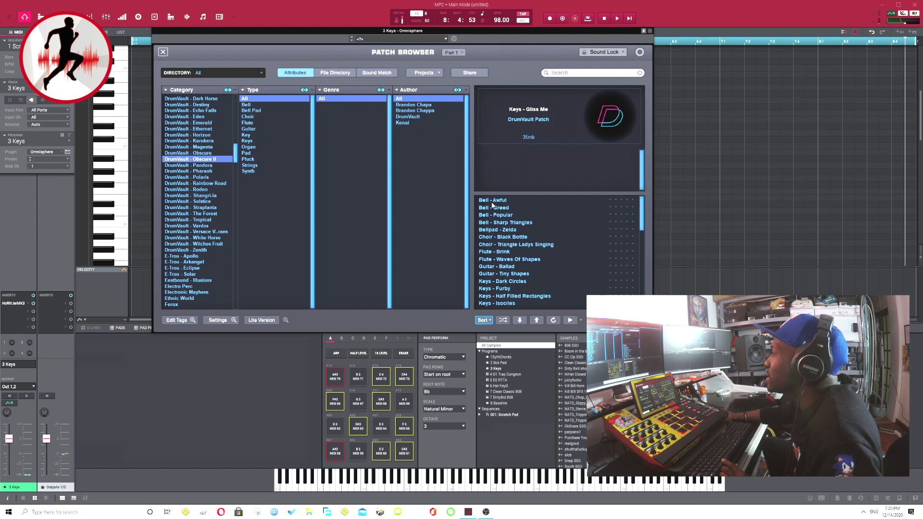
key(Up)
key(Up)
key(Up)
click(522, 201)
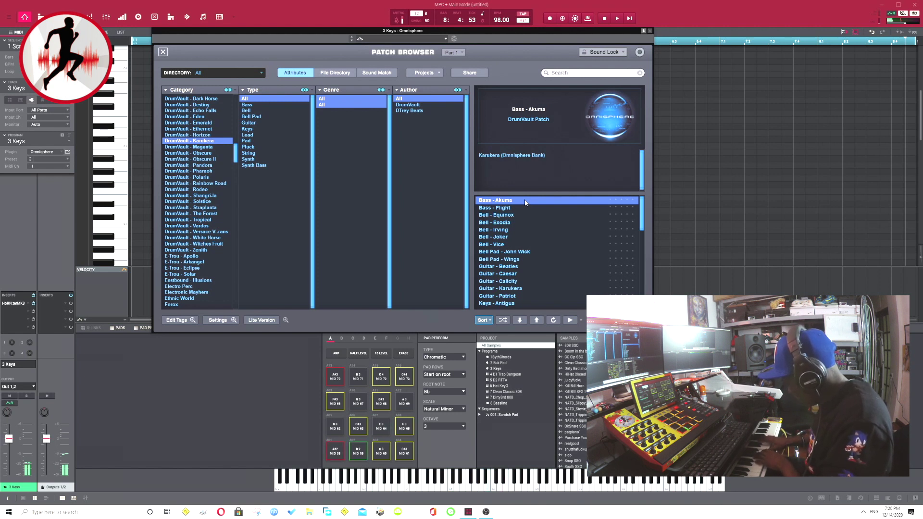
key(space)
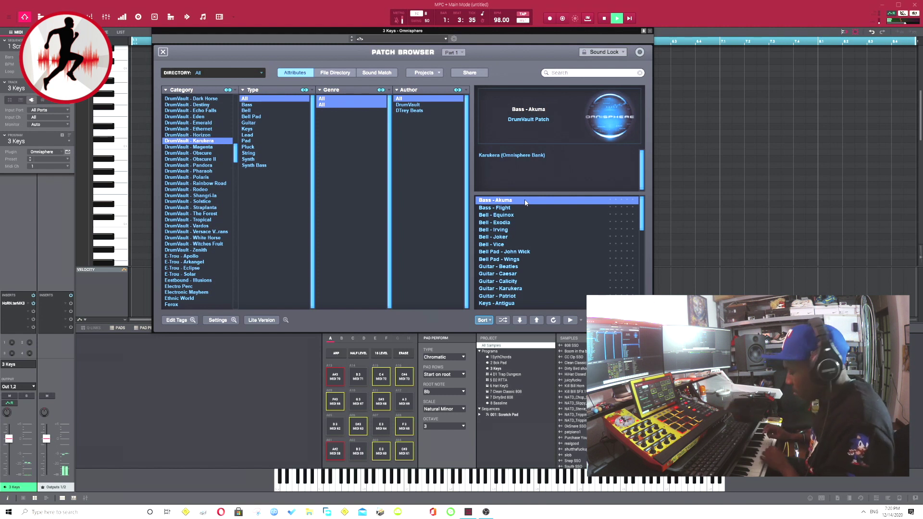
Close Omnisphere, then select all notes in the 3 Keys piano roll and delete them
click(650, 31)
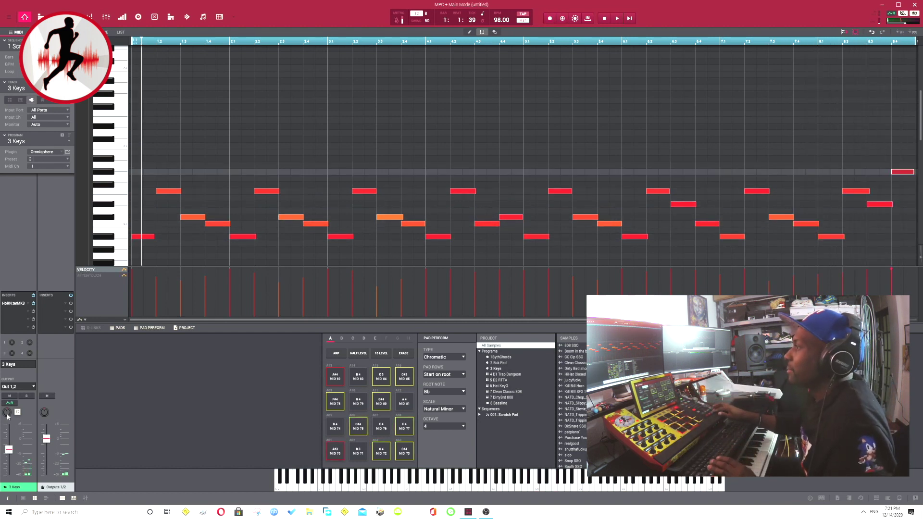
key(ctrl+a)
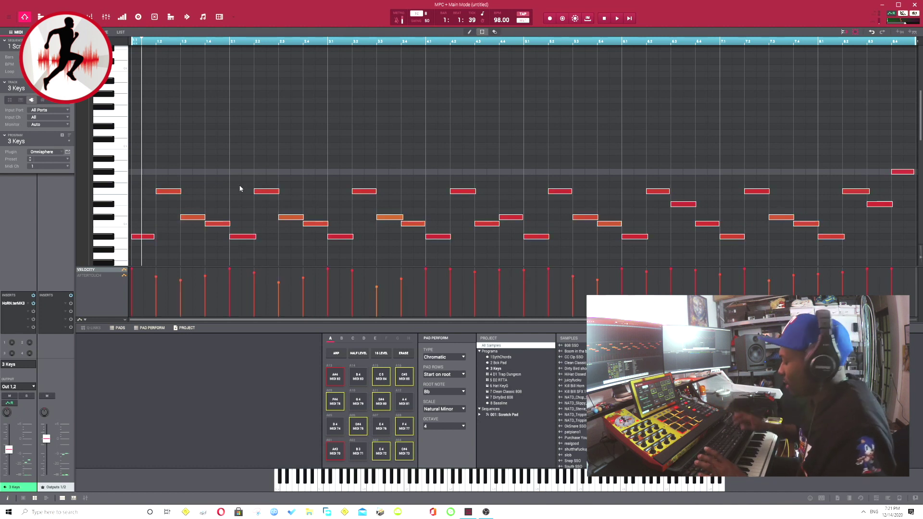
key(Delete)
scroll(241, 188, up, 1)
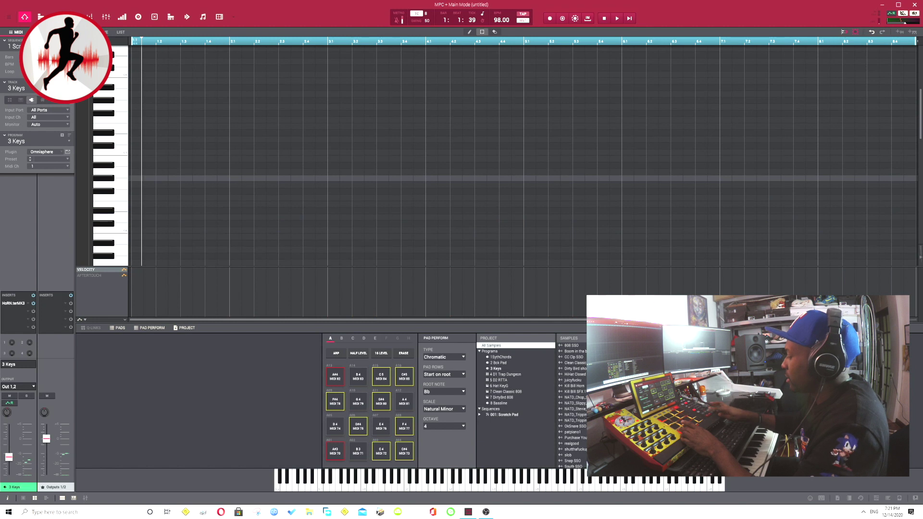
Play back while recording a new keys arpeggio across the 8 bars, then show the mixer
key(space)
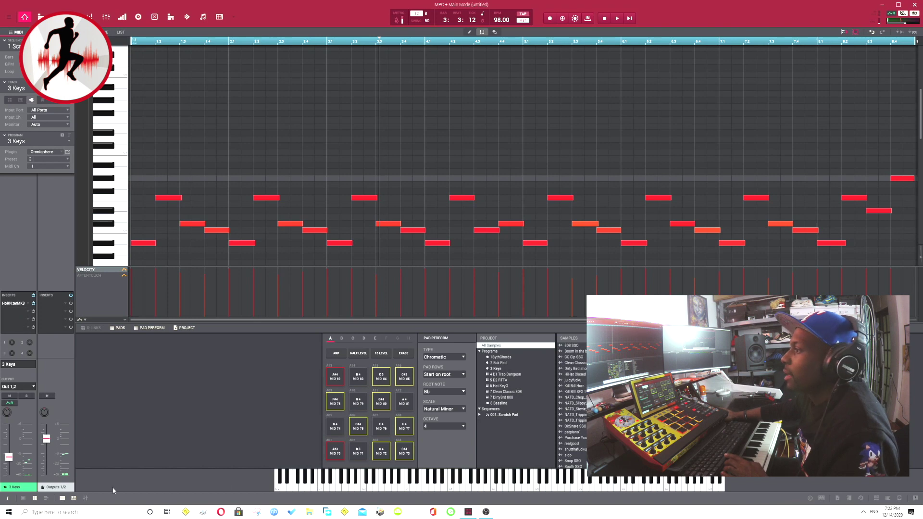
click(86, 498)
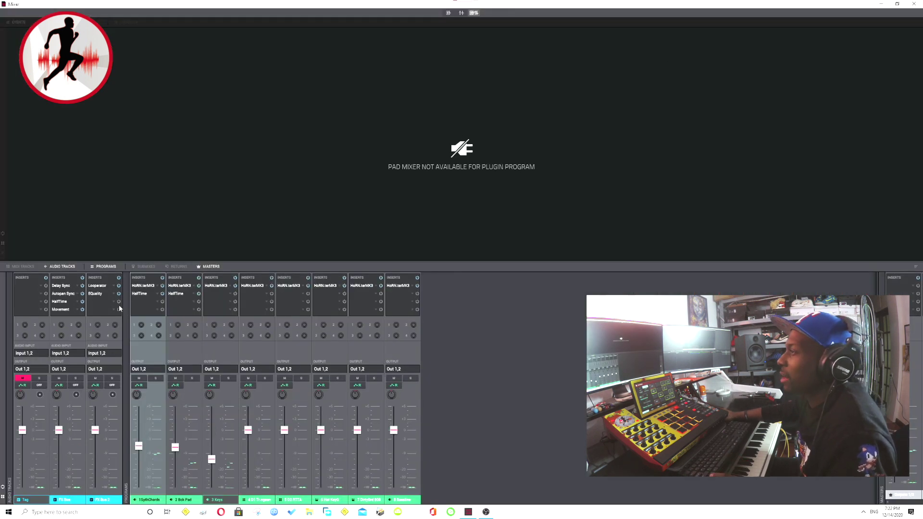
Insert Sugar Bytes Looperator into an empty 3 Keys insert slot and open its editor
double_click(230, 297)
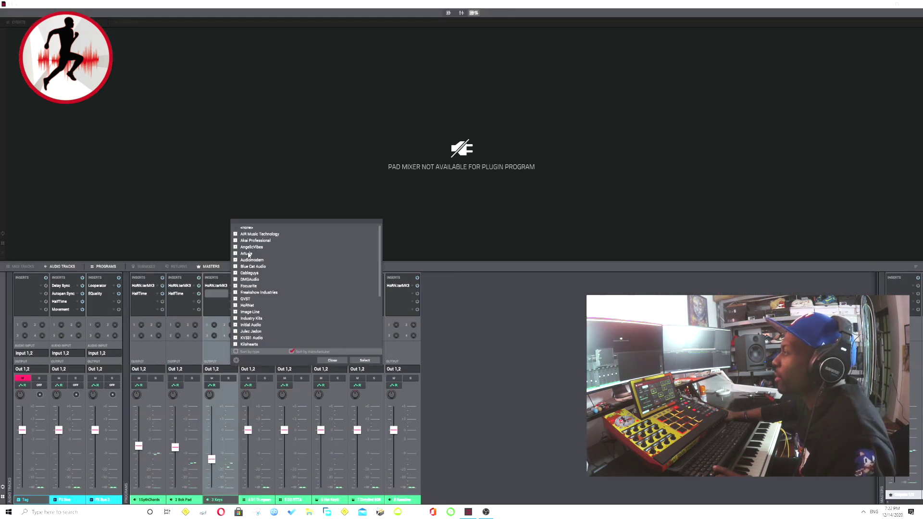
scroll(242, 315, up, 3)
scroll(246, 317, down, 3)
double_click(260, 300)
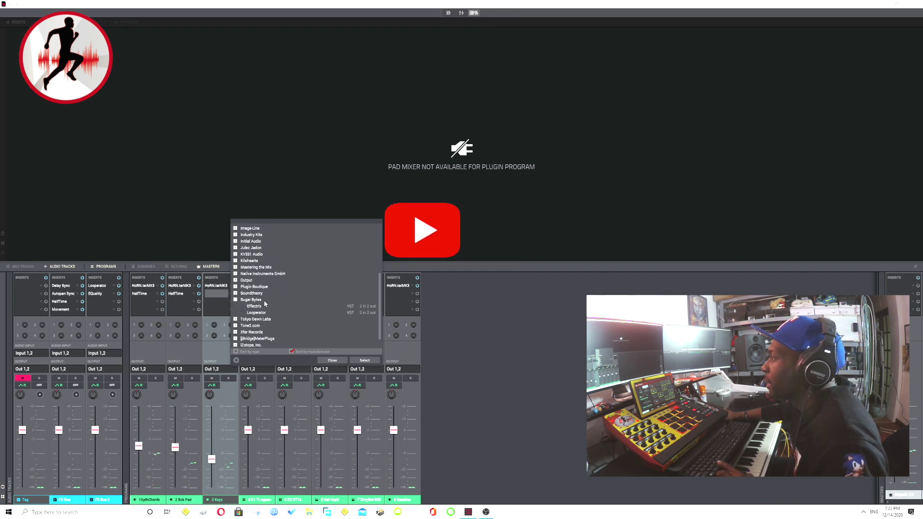
double_click(256, 312)
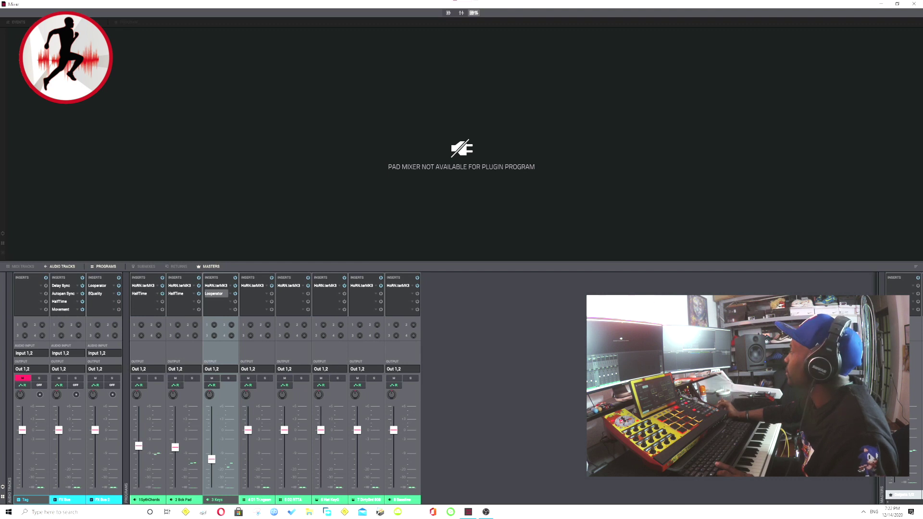
click(216, 293)
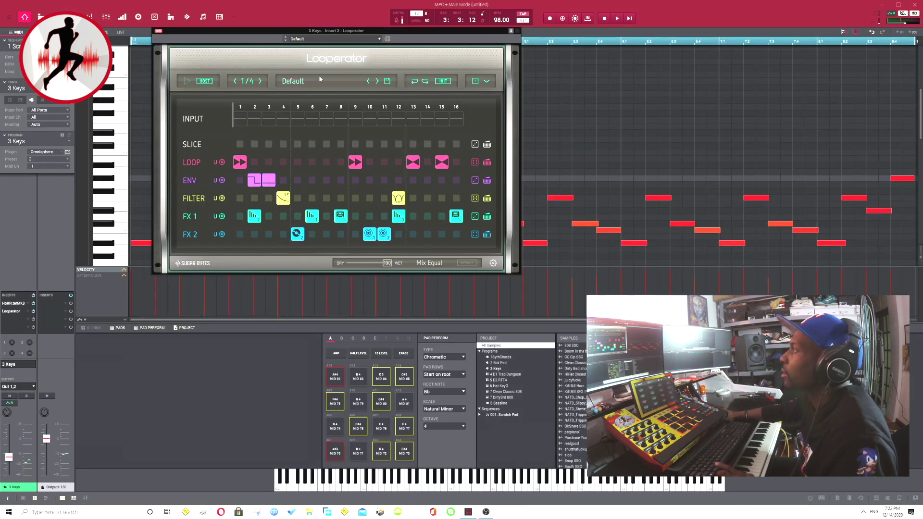
Load the User > FadeAway LowFltr preset in Looperator and close its window
drag(329, 34, 348, 85)
click(327, 132)
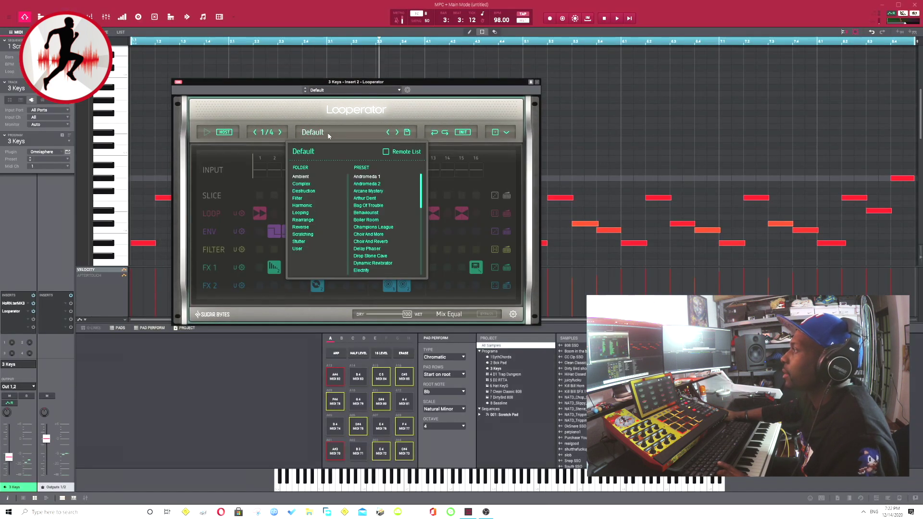
click(303, 248)
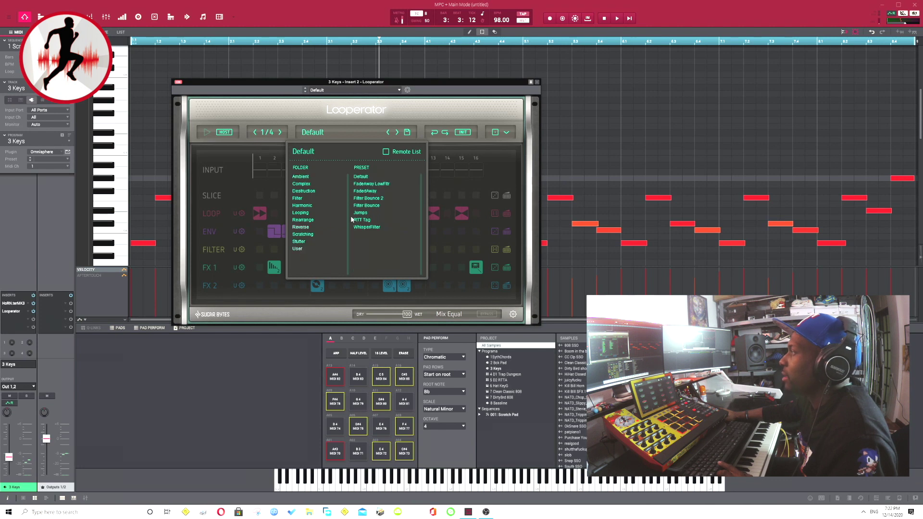
click(371, 185)
click(444, 109)
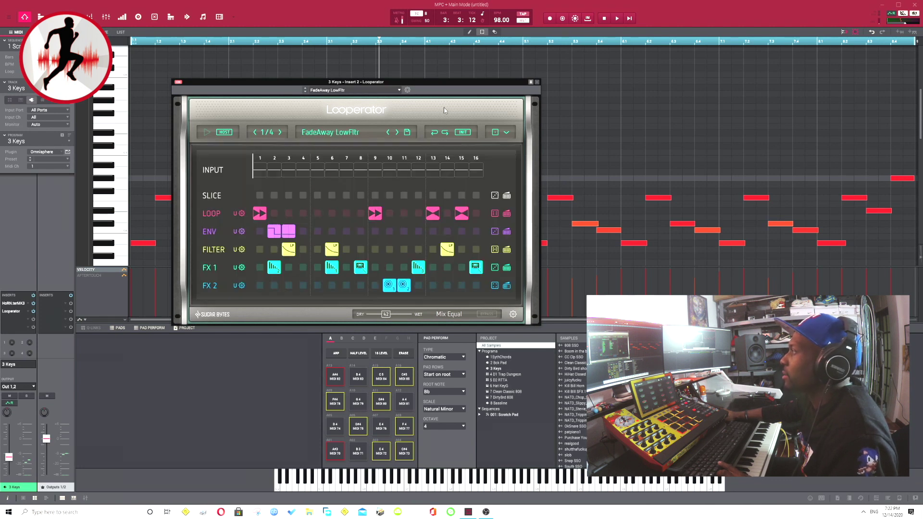
click(576, 120)
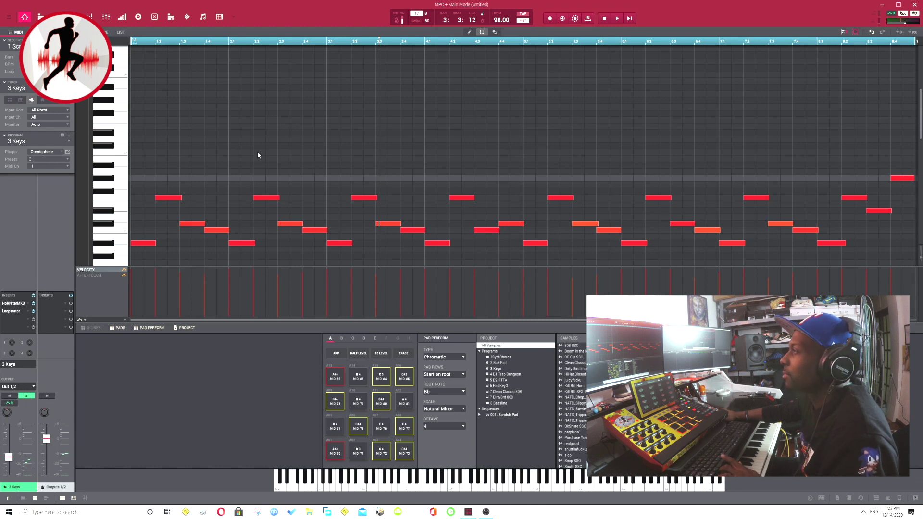
Play the keys through the effect, then reopen Looperator's editor from the 3 Keys insert
key(space)
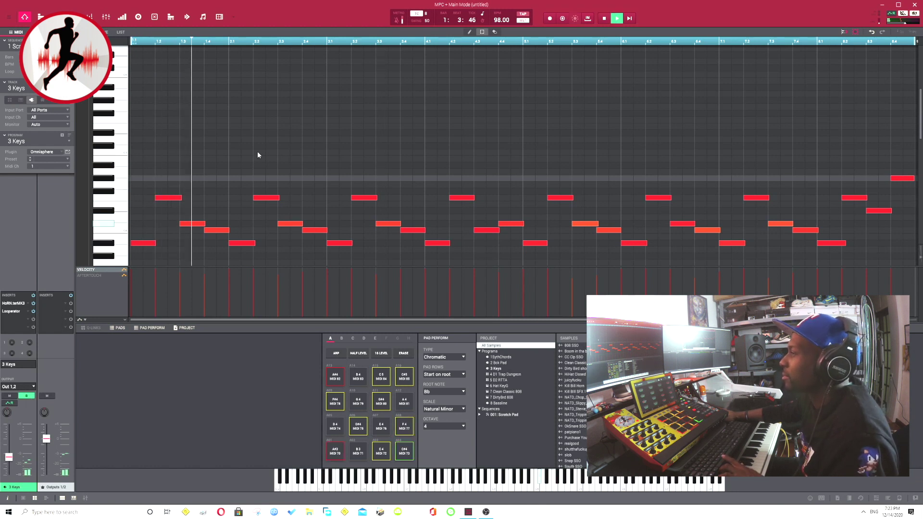
click(85, 499)
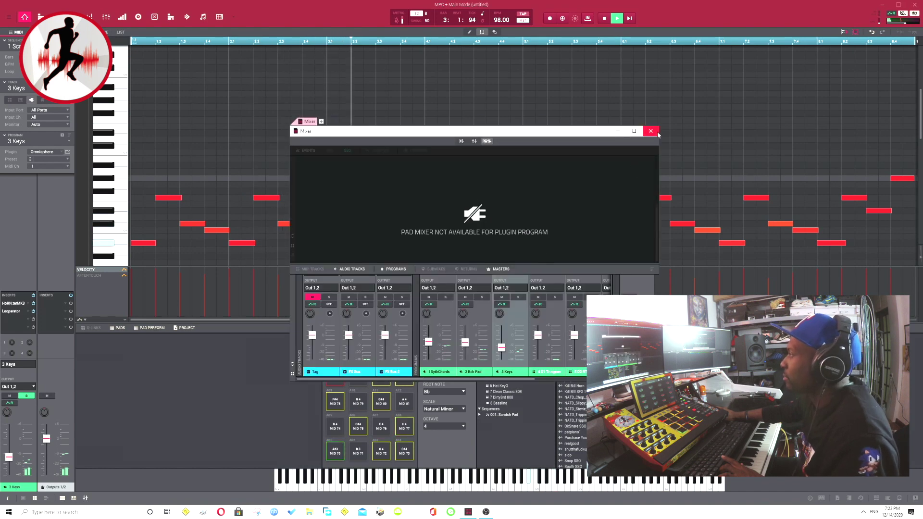
click(657, 132)
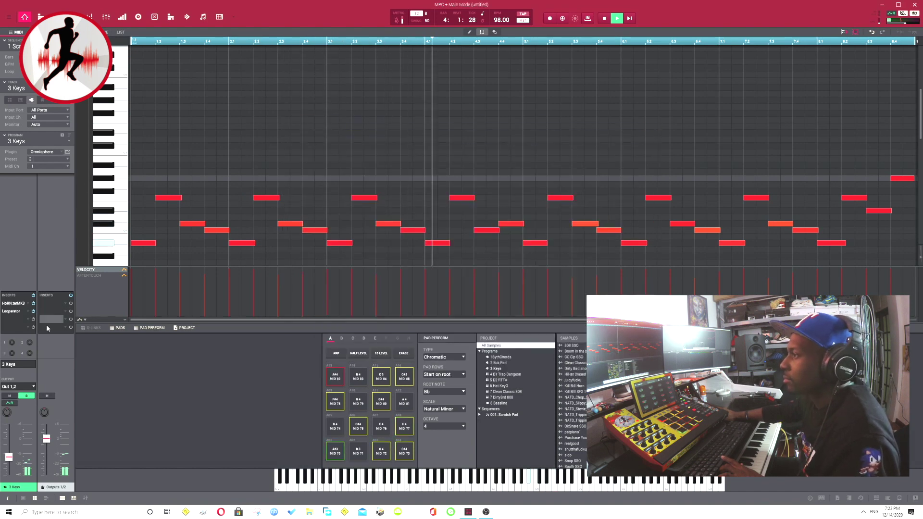
double_click(11, 311)
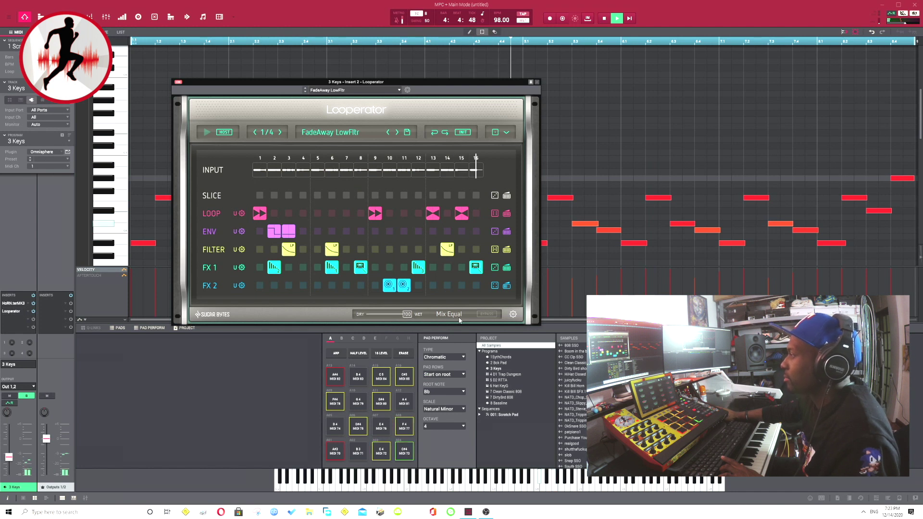
Lower Looperator's wet mix and step through FadedAway, Filter Bounce 2, Filter Bounce, Jumps to RTT Tag
mouse_move(403, 314)
mouse_down()
mouse_move(389, 318)
mouse_move(398, 324)
mouse_up()
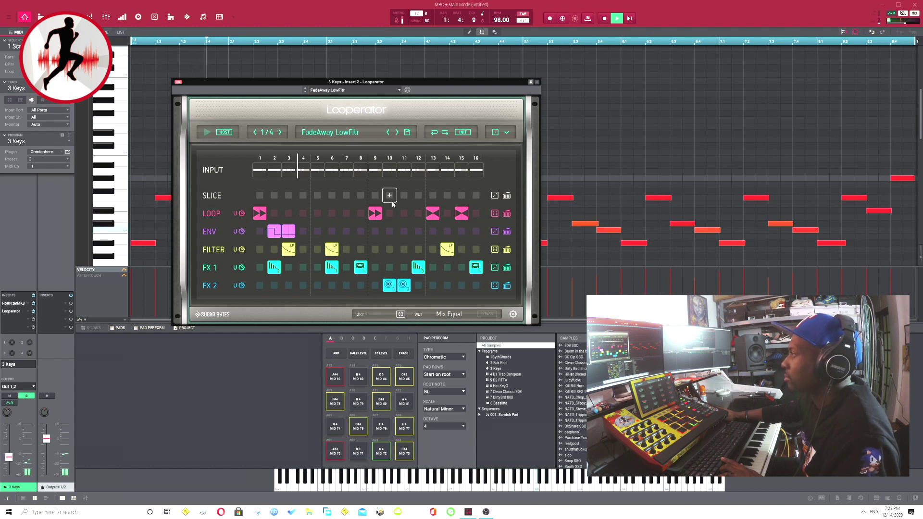
click(397, 132)
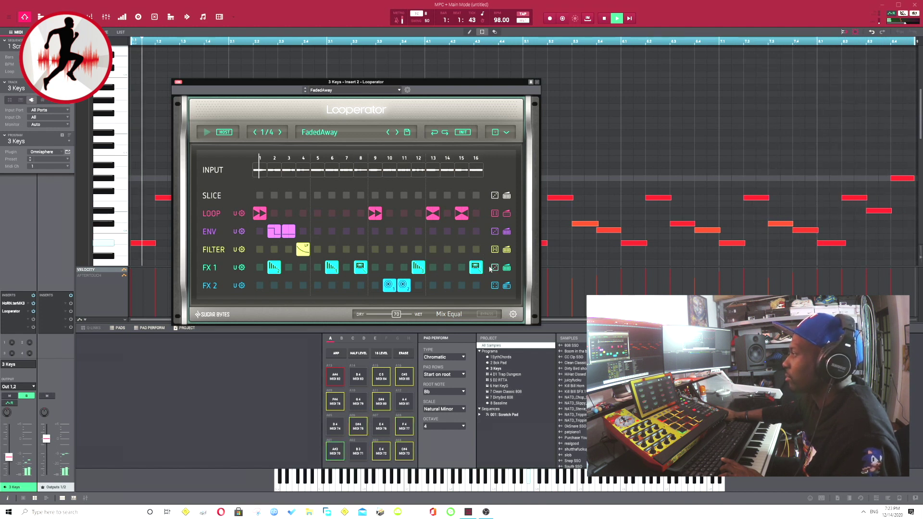
click(397, 134)
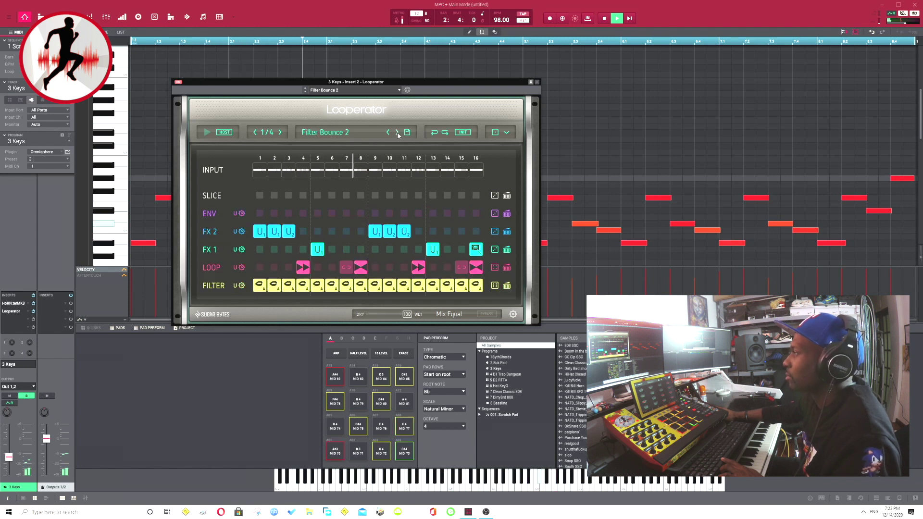
click(397, 134)
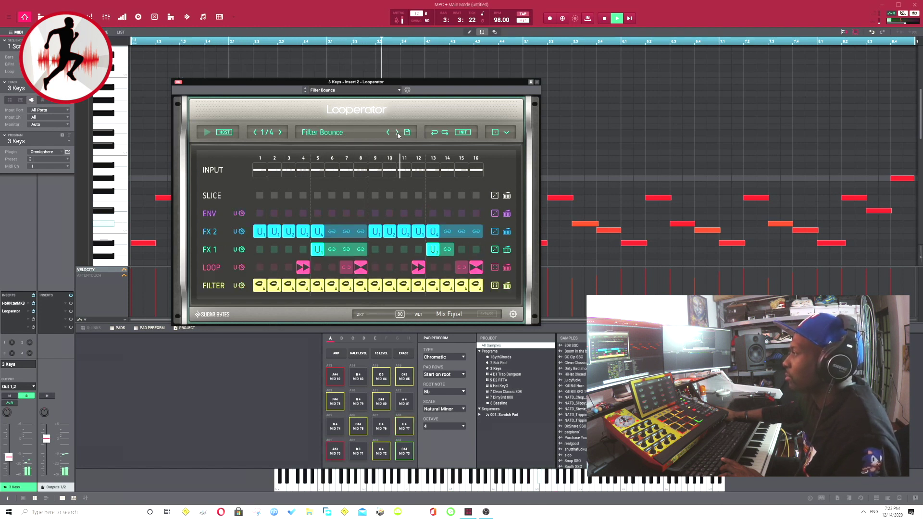
click(397, 134)
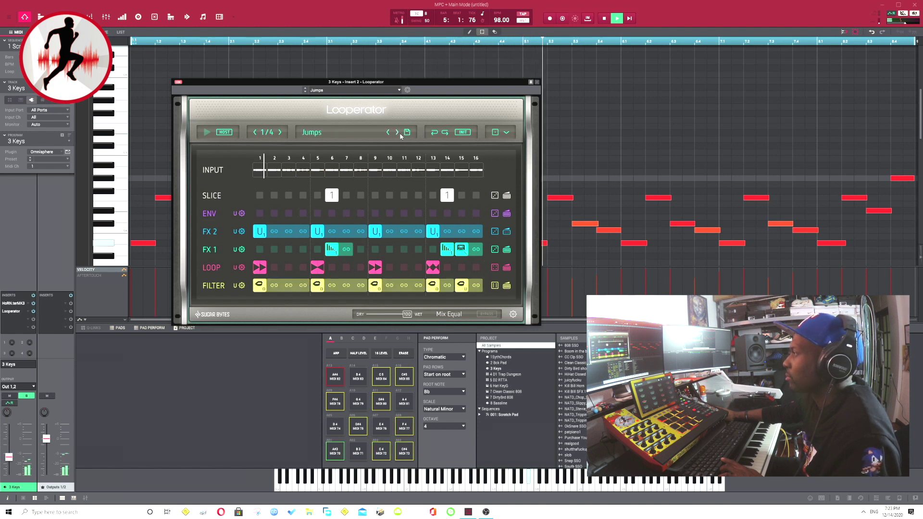
click(397, 133)
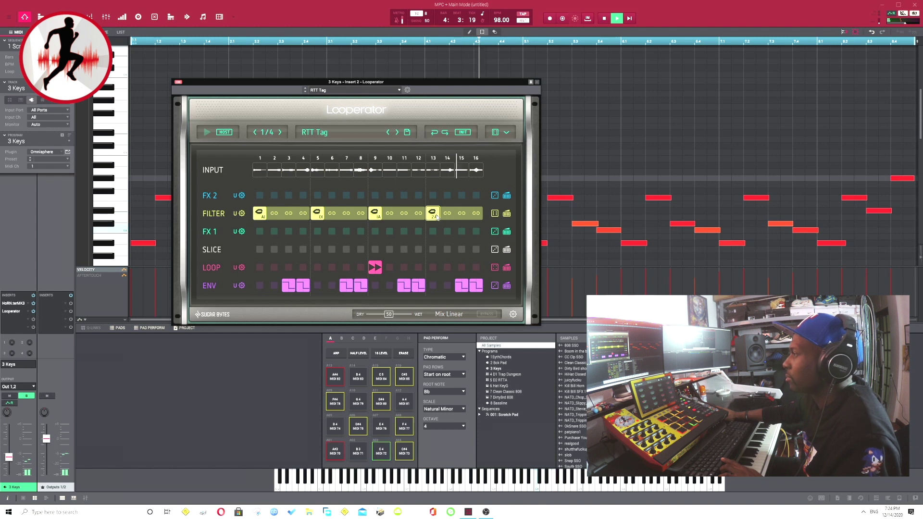
Give RTT Tag a vowel filter on FILTER step 1 and audition the result
click(260, 213)
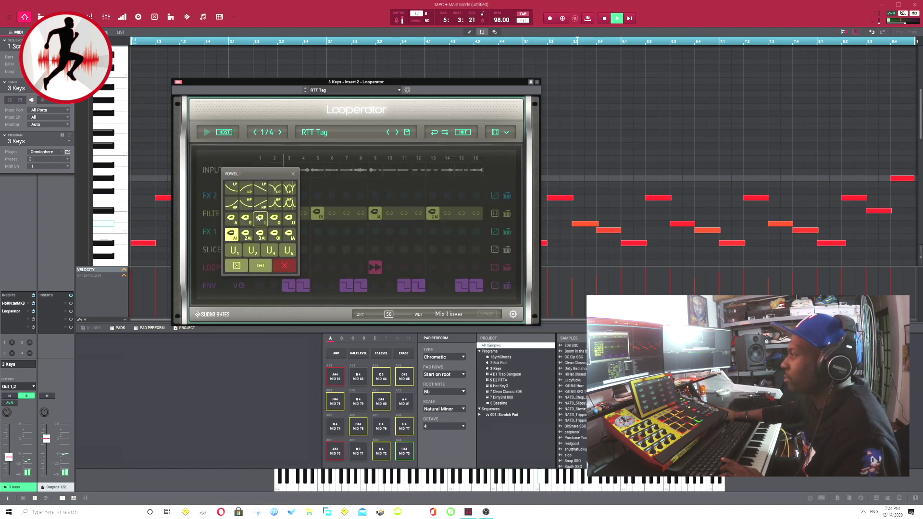
click(289, 236)
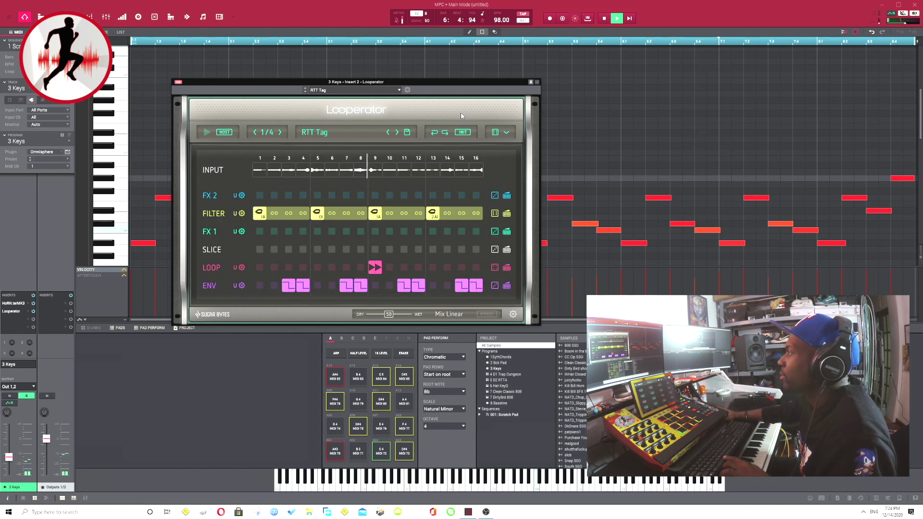
click(537, 82)
key(space)
key(space)
key(space)
click(15, 311)
key(space)
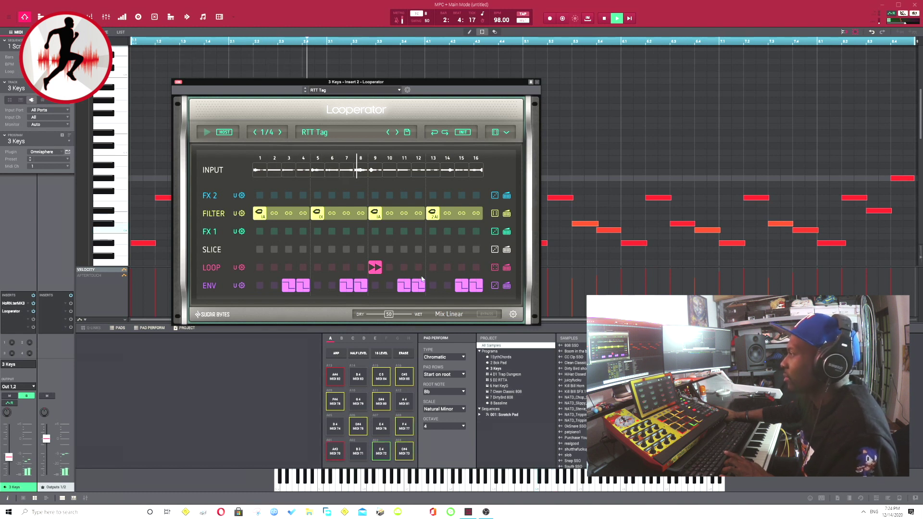
key(space)
Return to the RTT Tag preset and add a loop on LOOP step 1
click(397, 133)
click(387, 133)
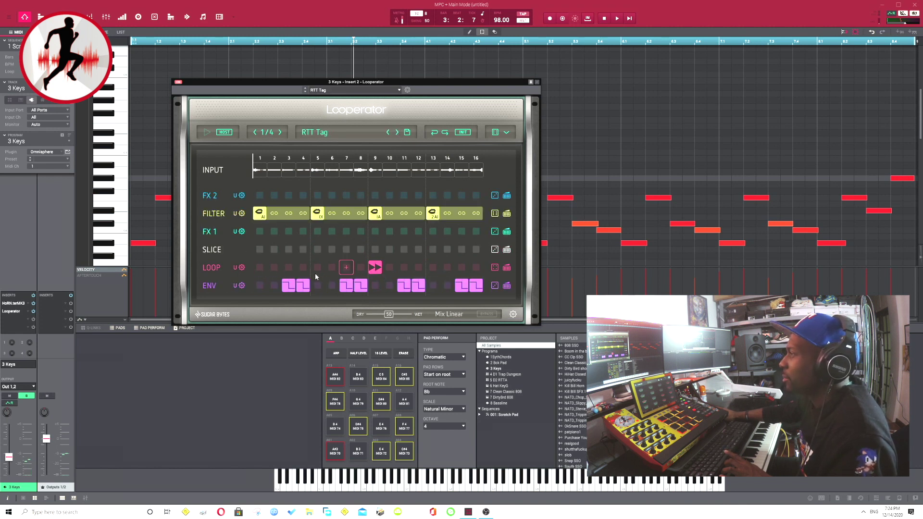
click(260, 268)
click(243, 262)
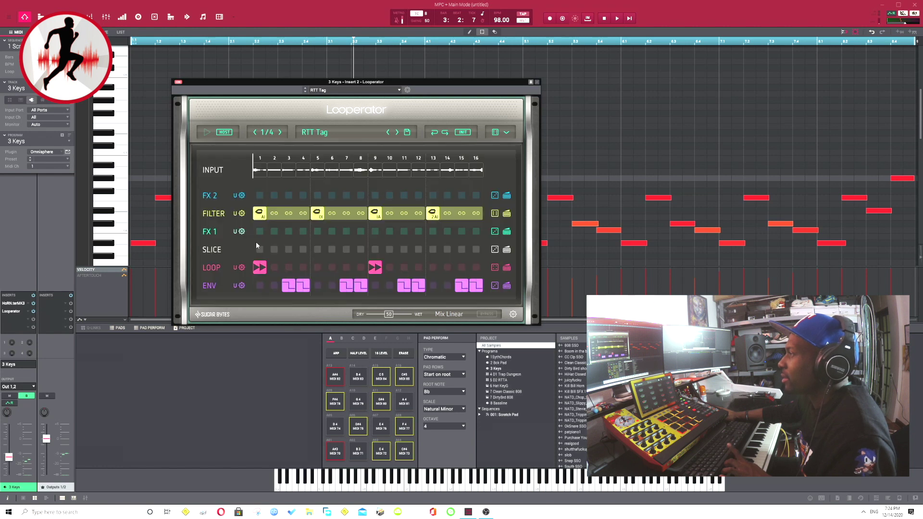
click(636, 132)
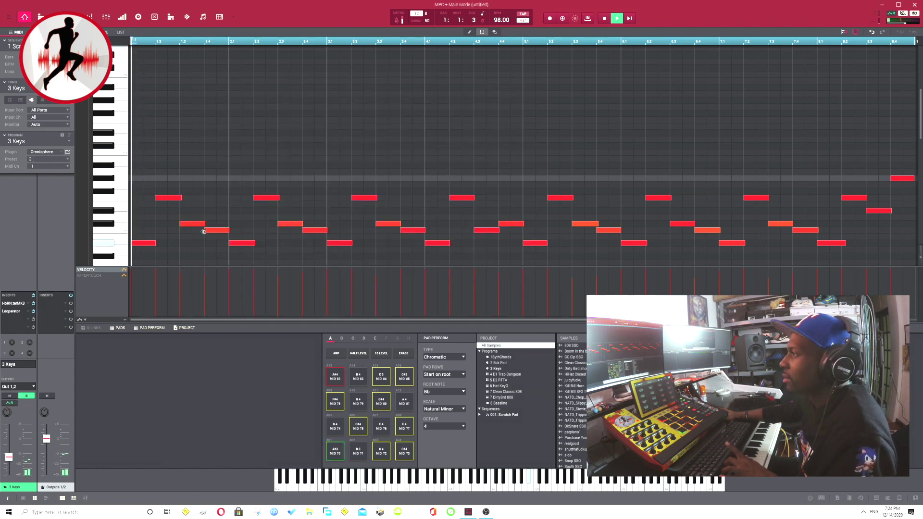
Audition the reworked pattern from bar 1, then close the Looperator window
click(10, 312)
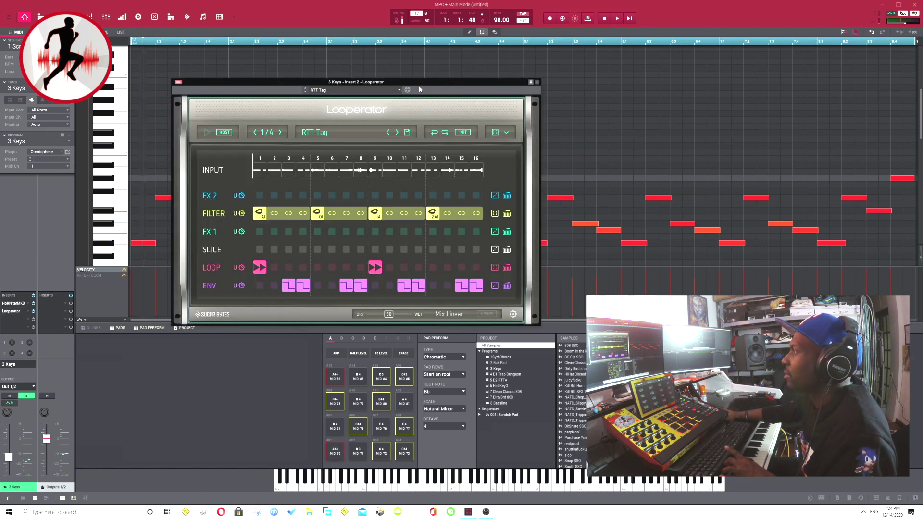
drag(419, 91, 1, 192)
key(space)
drag(1, 111, 426, 79)
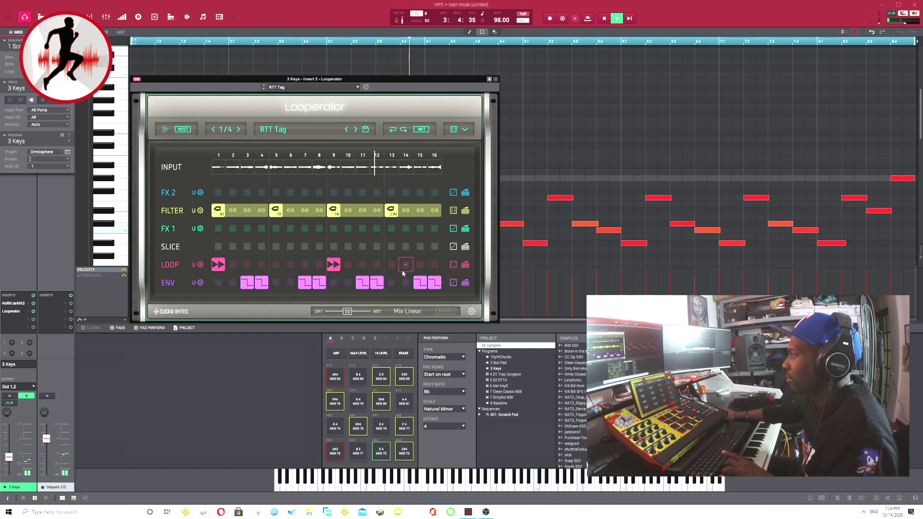
click(495, 79)
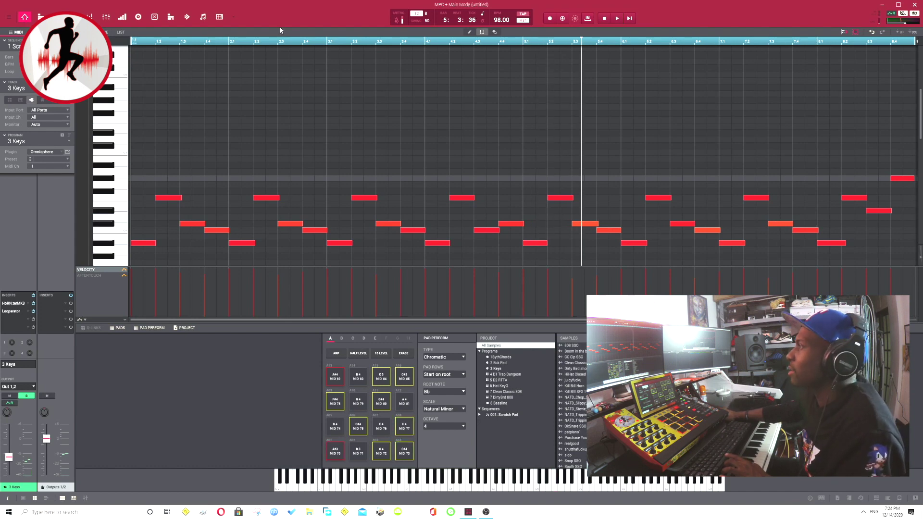
Turn off Solo on the 3 Keys channel, then select Drums 1 in Main Mode for recording
key(ctrl+t)
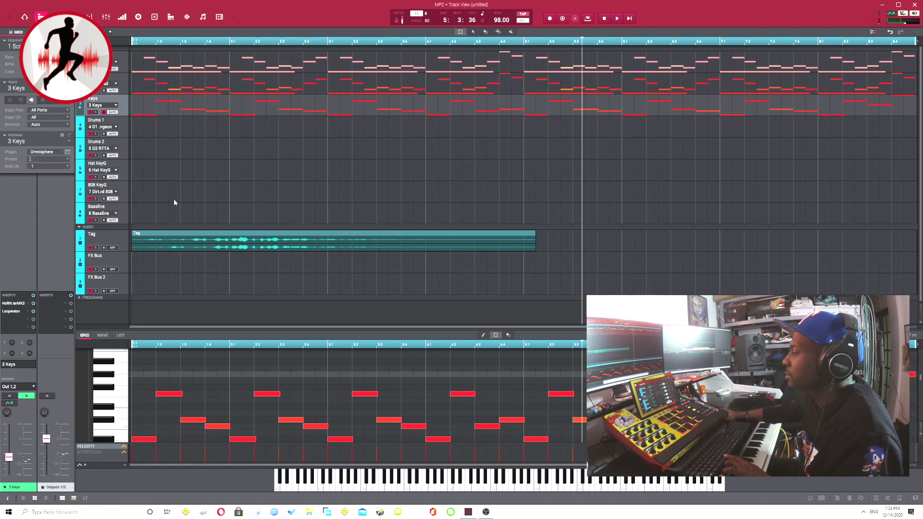
key(ctrl+m)
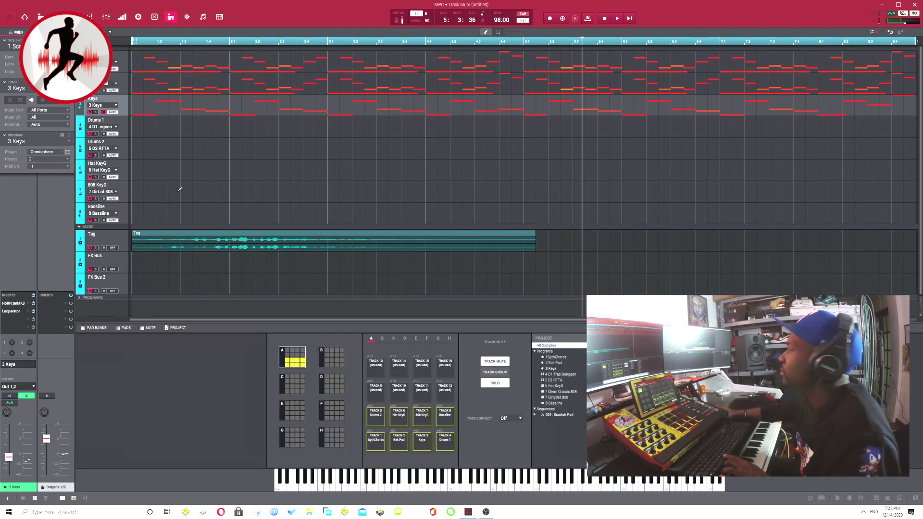
click(85, 498)
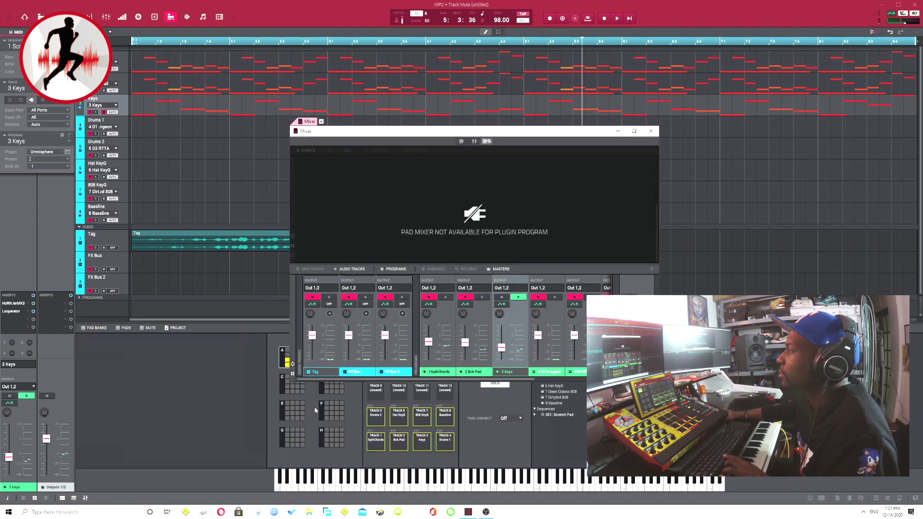
click(520, 299)
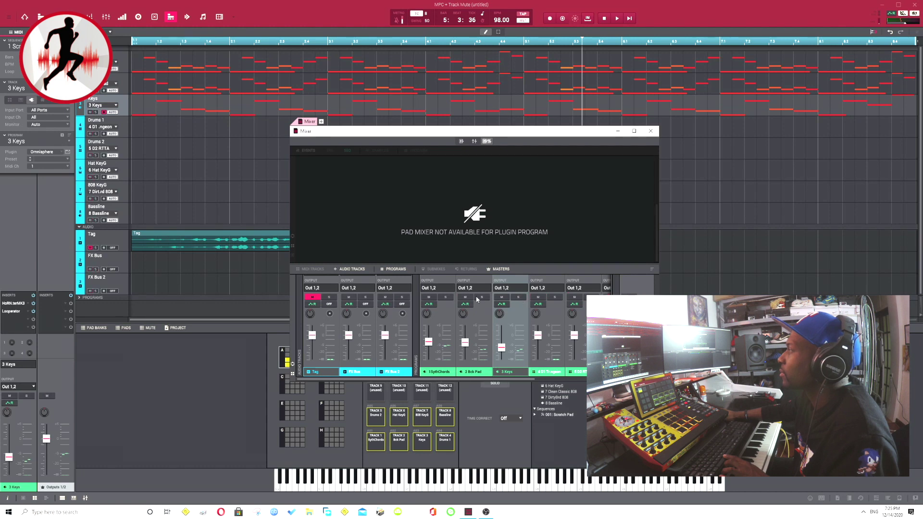
click(633, 131)
click(913, 5)
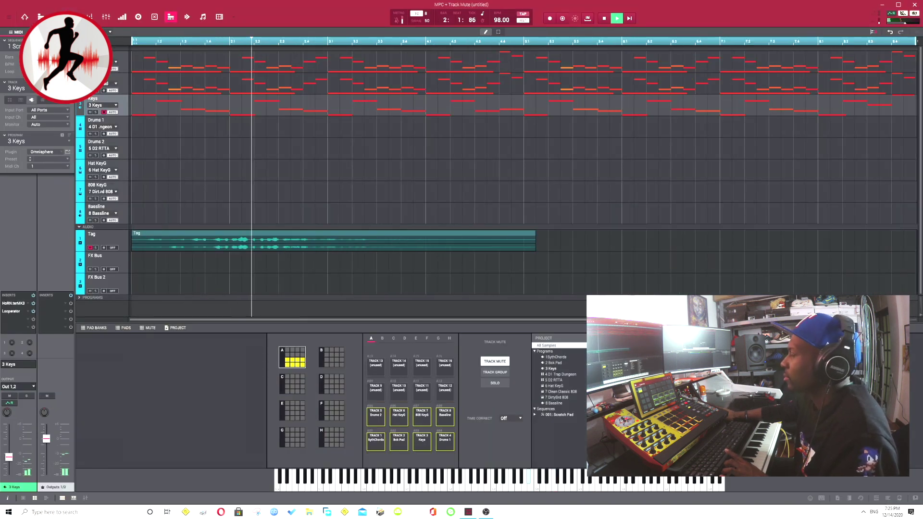
click(120, 130)
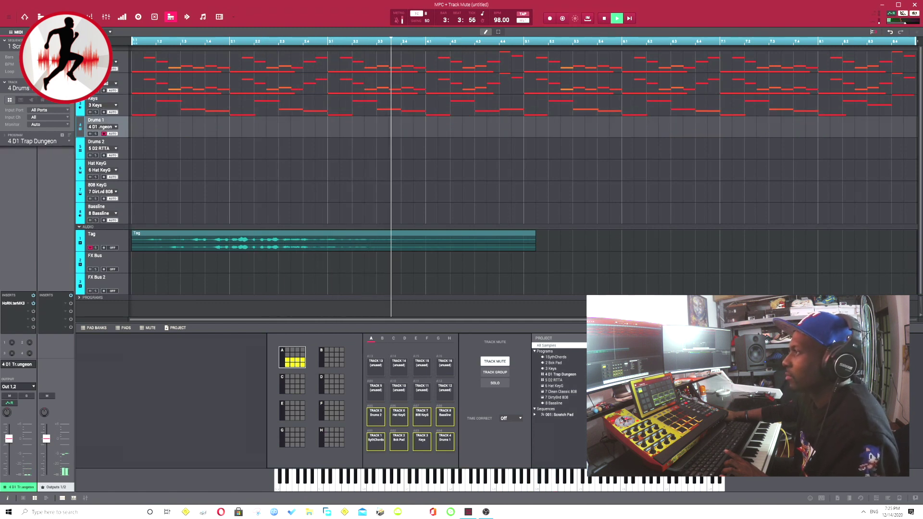
click(24, 17)
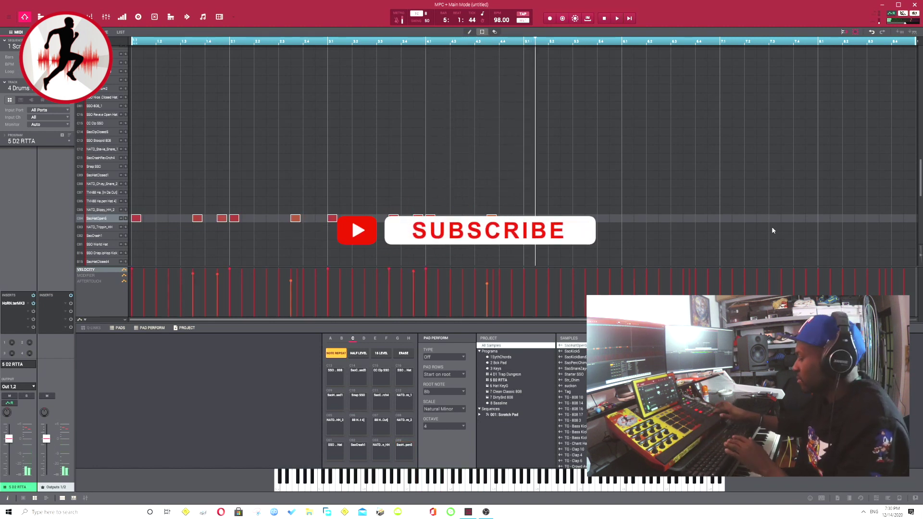
Duplicate the recorded open hi-hat notes and shift the copies one beat later
key(ctrl+a)
key(ctrl+d)
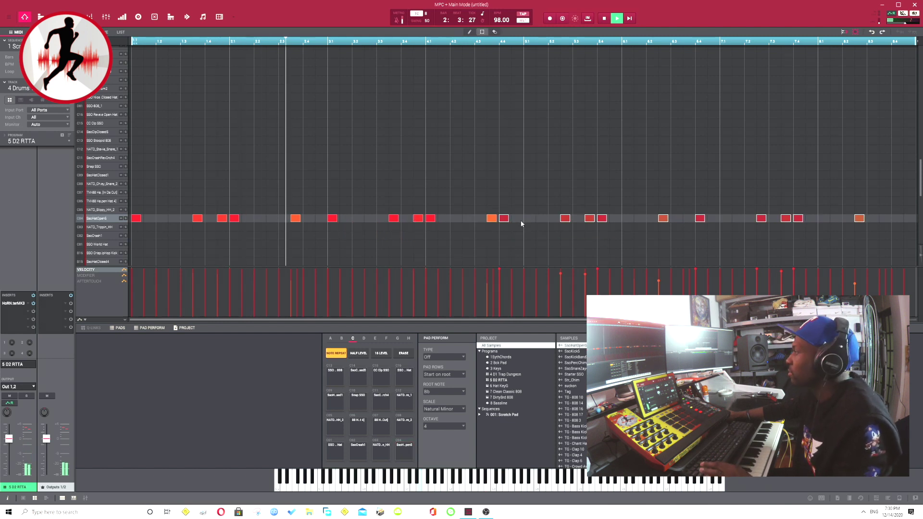
drag(503, 219, 528, 219)
click(521, 170)
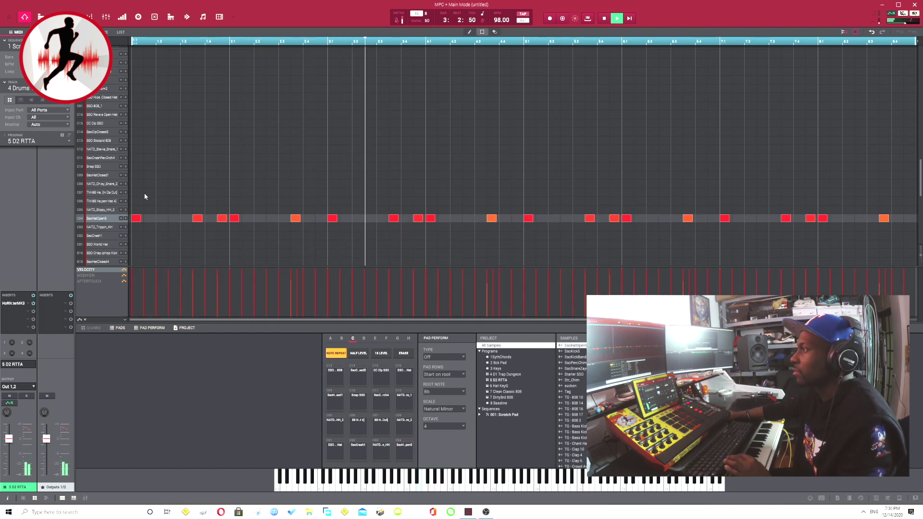
Lower the velocity of all open hi-hat notes to 46
click(118, 219)
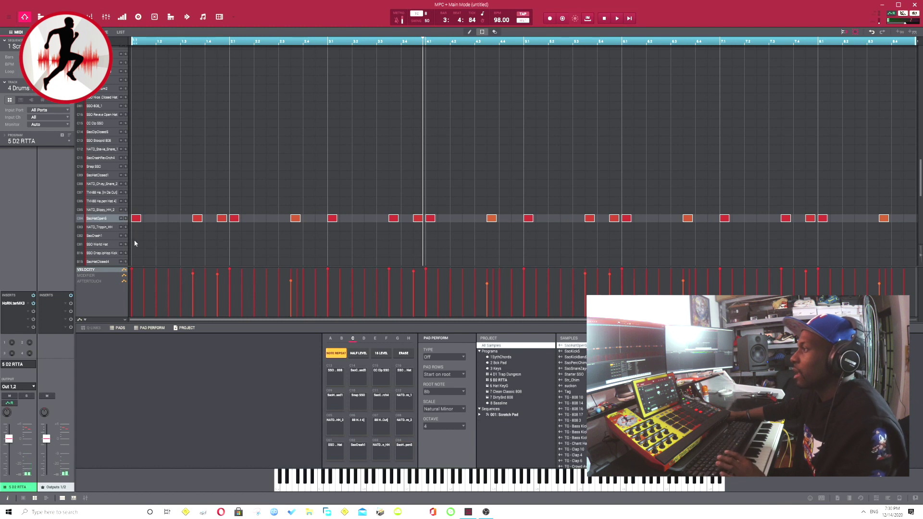
drag(132, 271, 133, 288)
click(108, 219)
drag(135, 270, 134, 303)
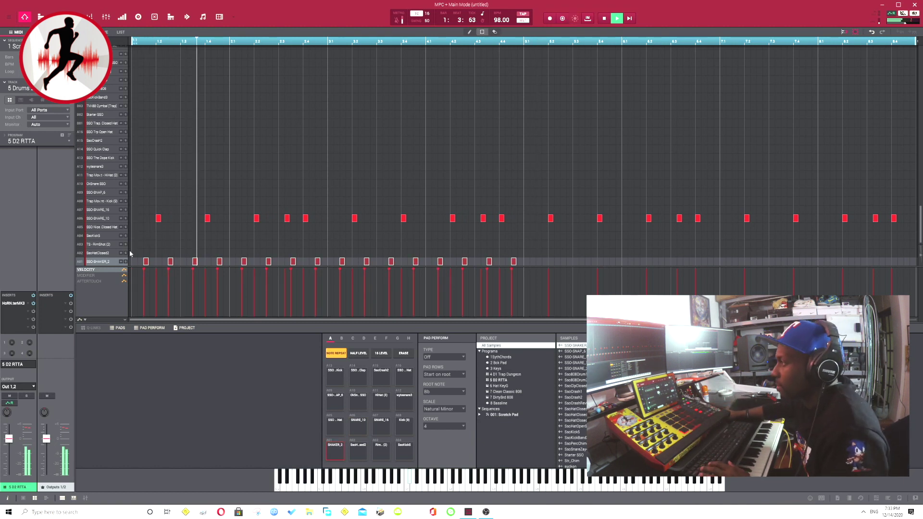
Duplicate the shaker notes and place the copies starting at bar 5 on the correct row
key(ctrl+d)
drag(522, 262, 528, 254)
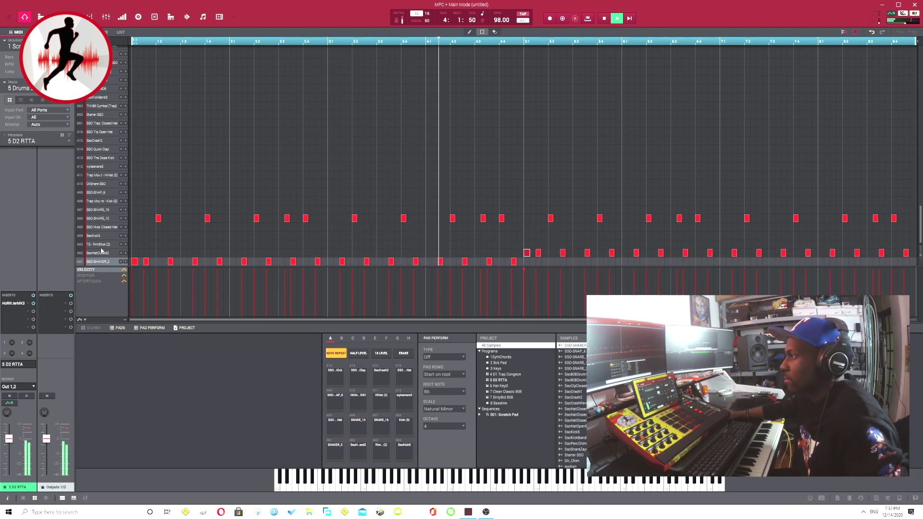
key(ctrl+z)
drag(520, 261, 528, 261)
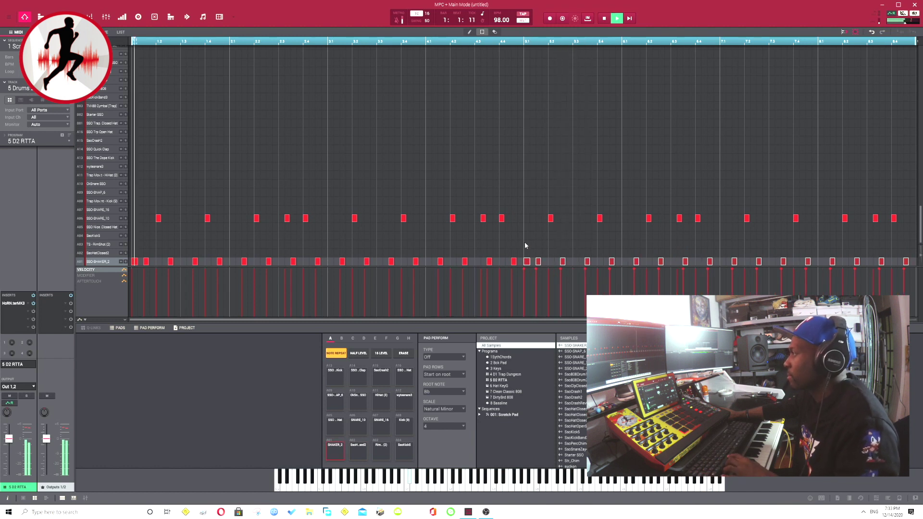
Delete the first shaker note, lower the remaining shaker velocities, and switch to the all-tracks view
click(135, 261)
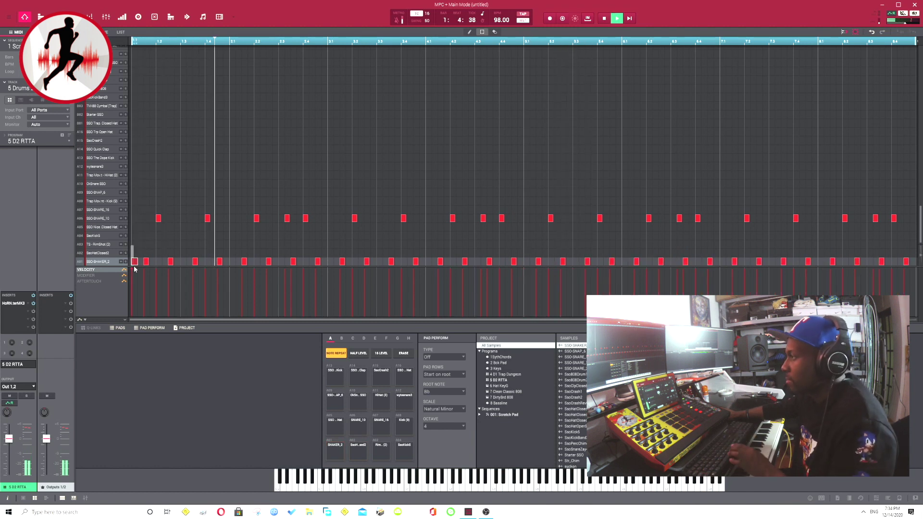
key(Delete)
key(space)
key(space)
click(97, 262)
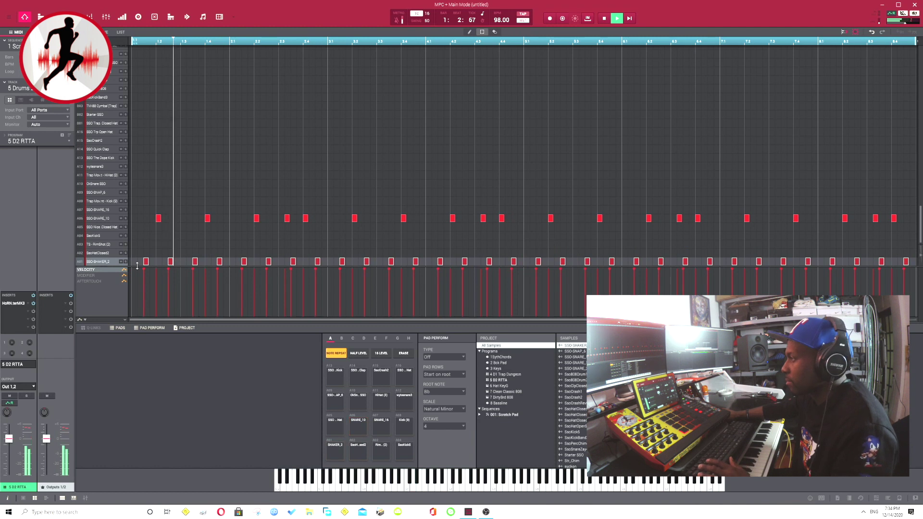
drag(144, 270, 144, 296)
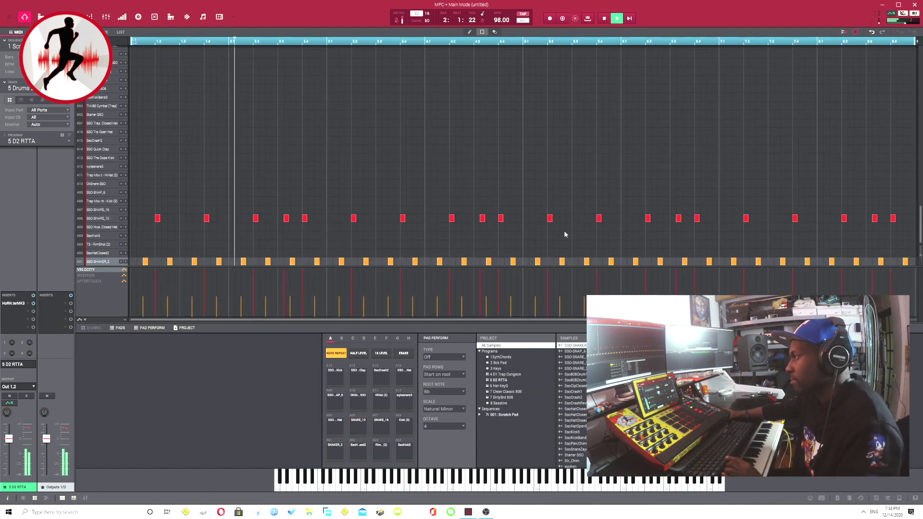
scroll(860, 218, up, 5)
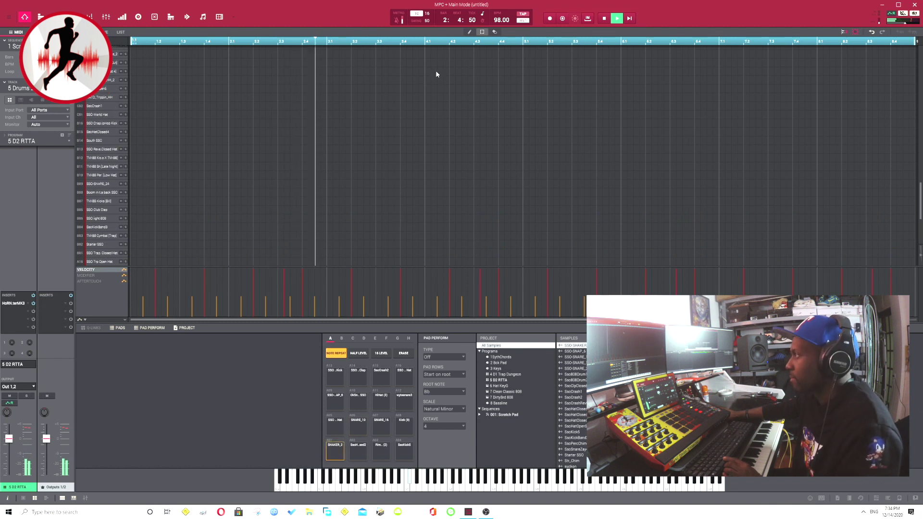
click(41, 17)
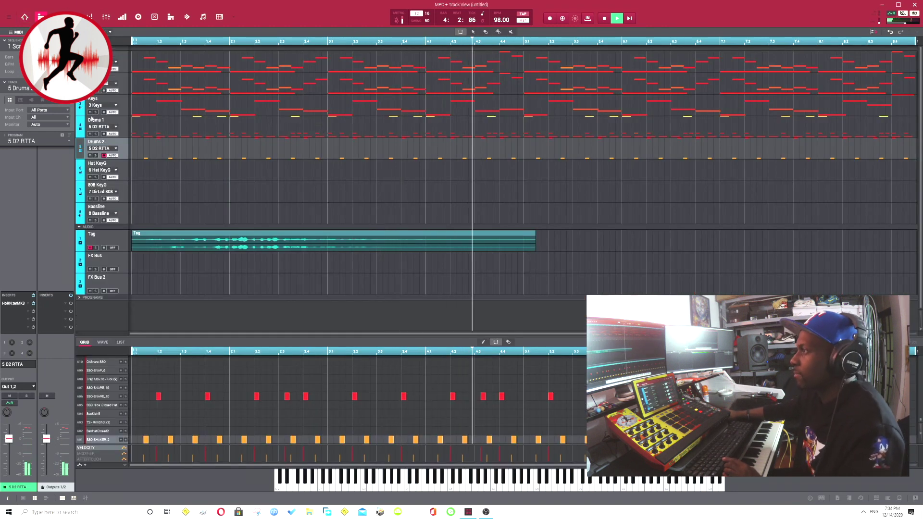
Mute the Keys track and open the Bck Pad track in the main editor
click(91, 113)
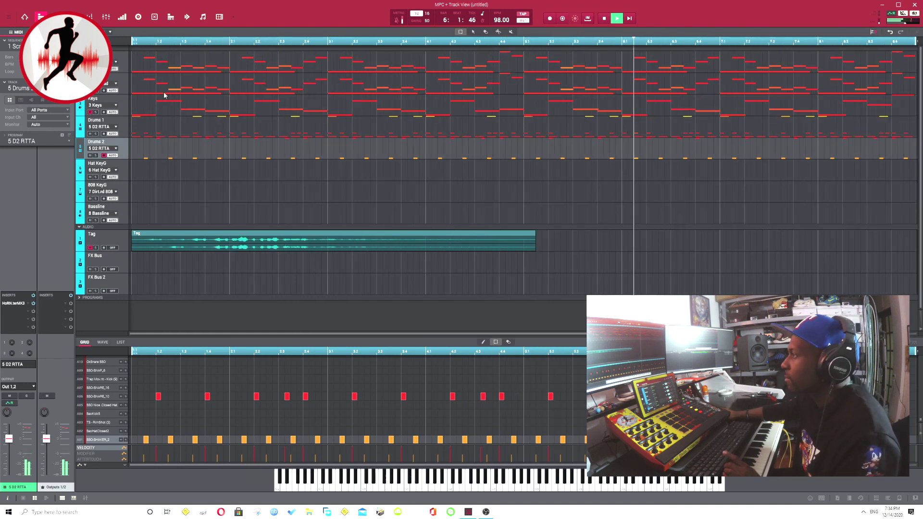
click(125, 86)
click(25, 17)
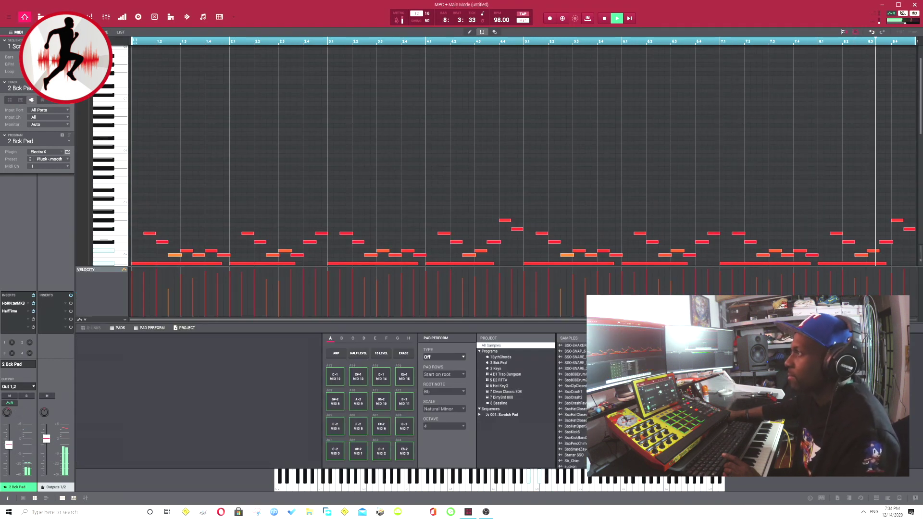
Show the Track Mute panel listing all tracks, with Bck Pad selected
click(170, 18)
click(124, 65)
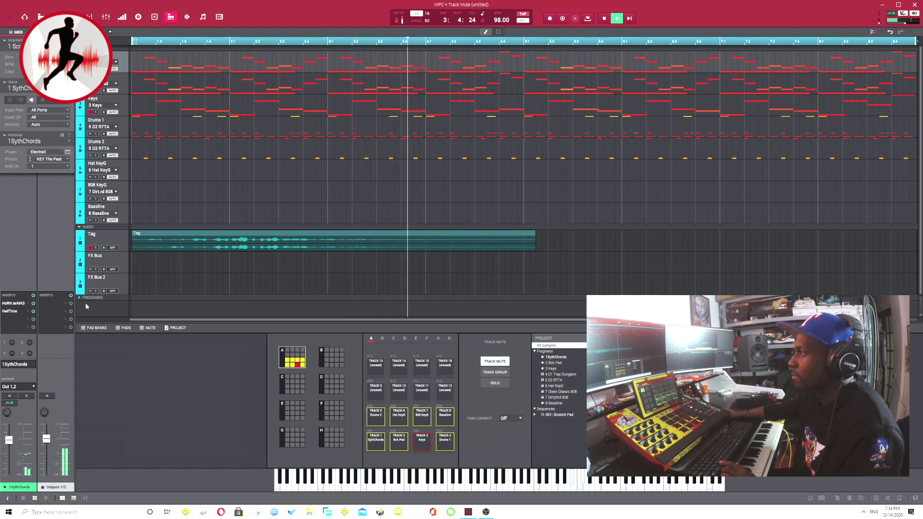
click(124, 85)
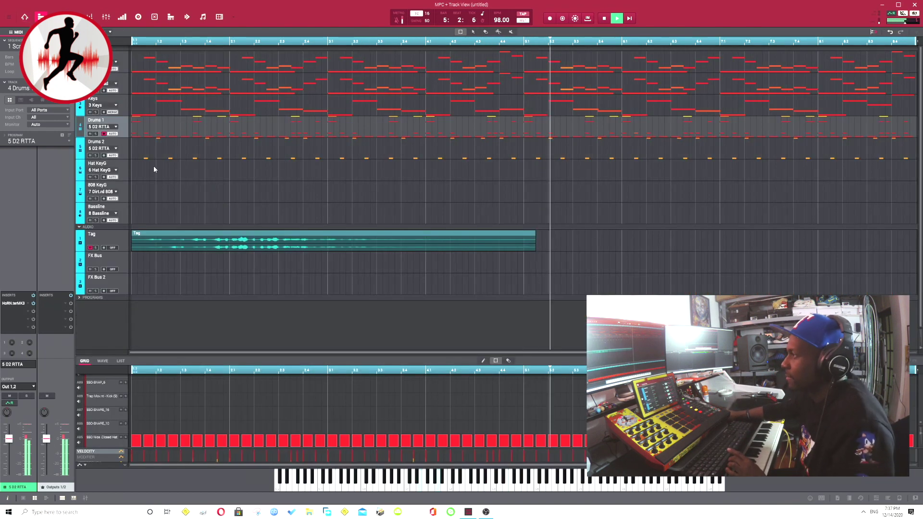
Switch to Main Mode to edit the 808 KeyG track in the piano roll
click(106, 142)
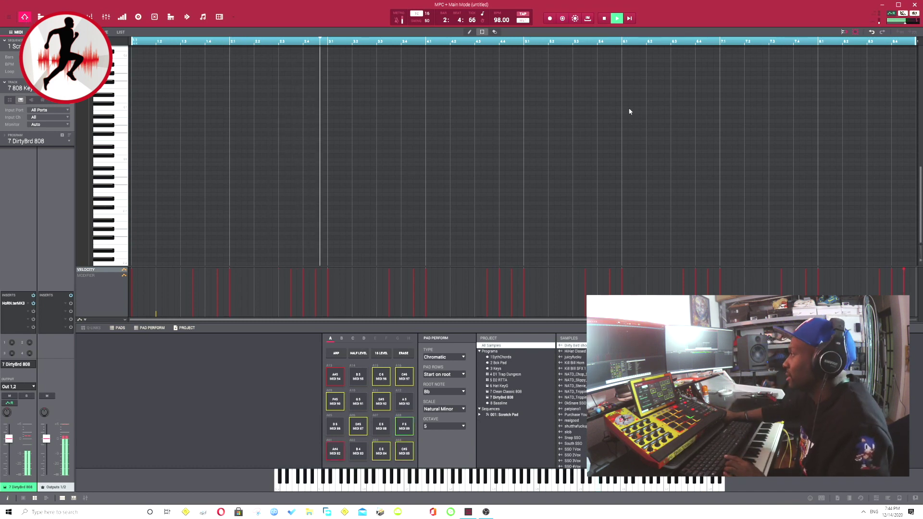
Apply a 1/8 timing correction to the 808 notes
scroll(717, 105, up, 5)
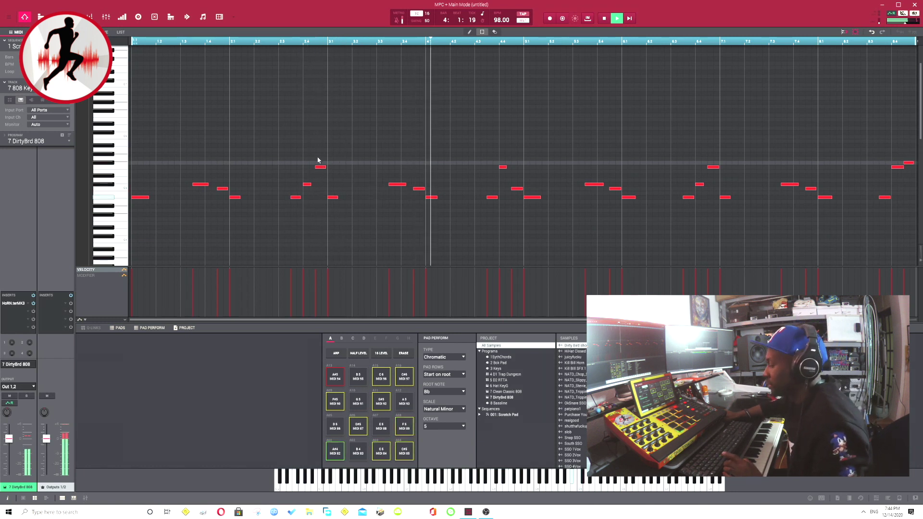
key(e)
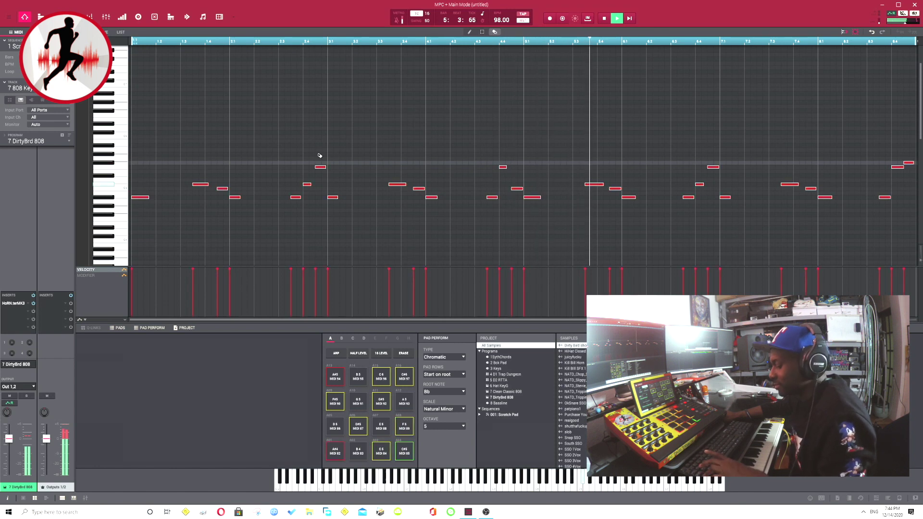
key(shift+t)
click(464, 239)
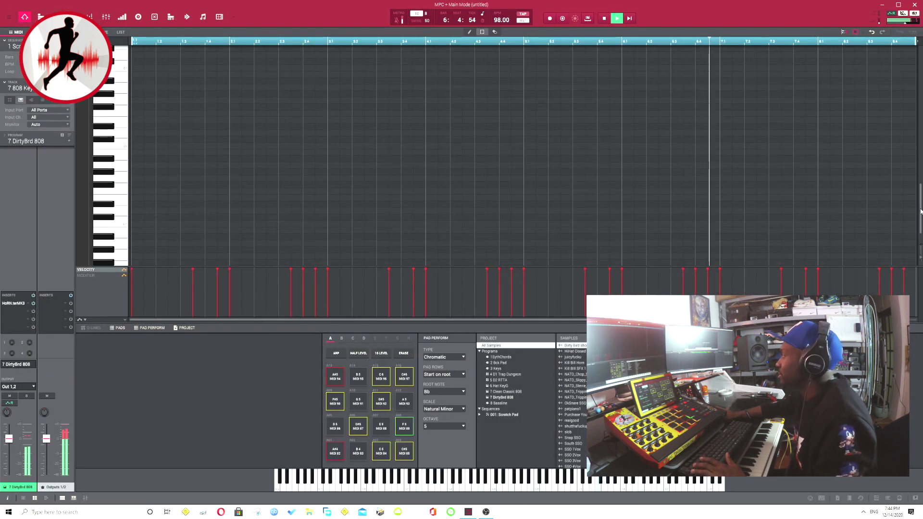
drag(920, 211, 915, 111)
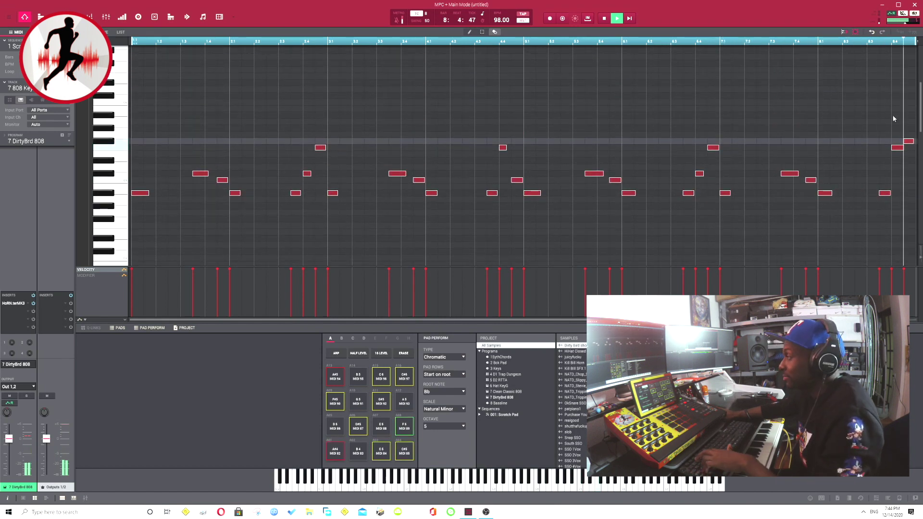
Apply a Legato timing correction so each 808 note sustains until the next
key(ctrl+t)
click(447, 262)
click(438, 289)
click(482, 303)
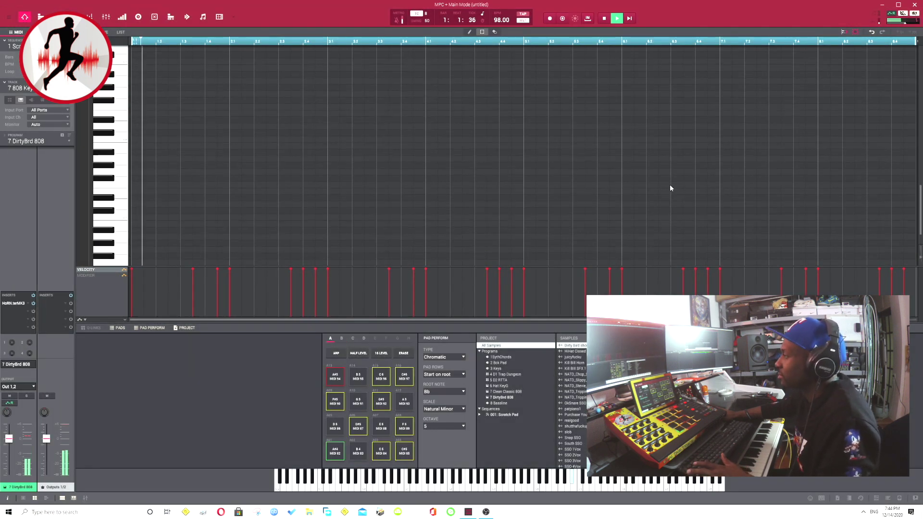
Drop the first short high 808 note an octave and audition the sequence
drag(920, 213, 918, 111)
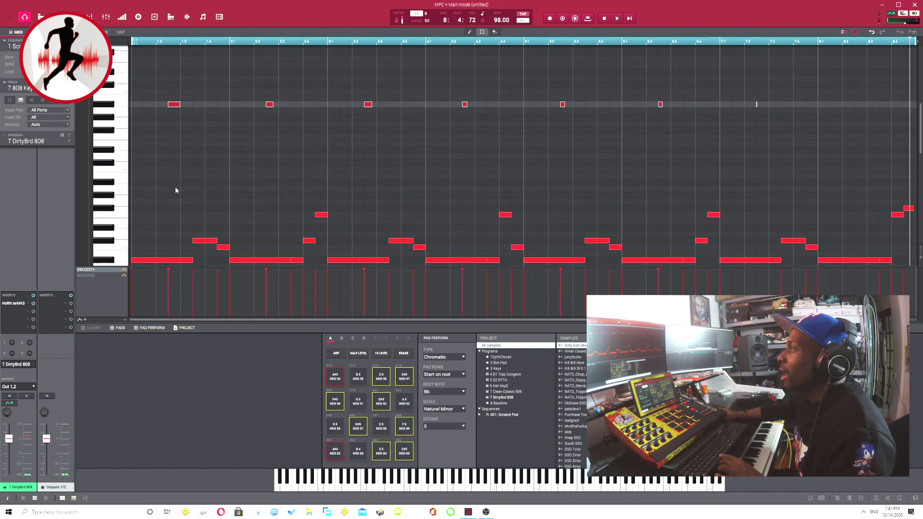
scroll(175, 190, up, 2)
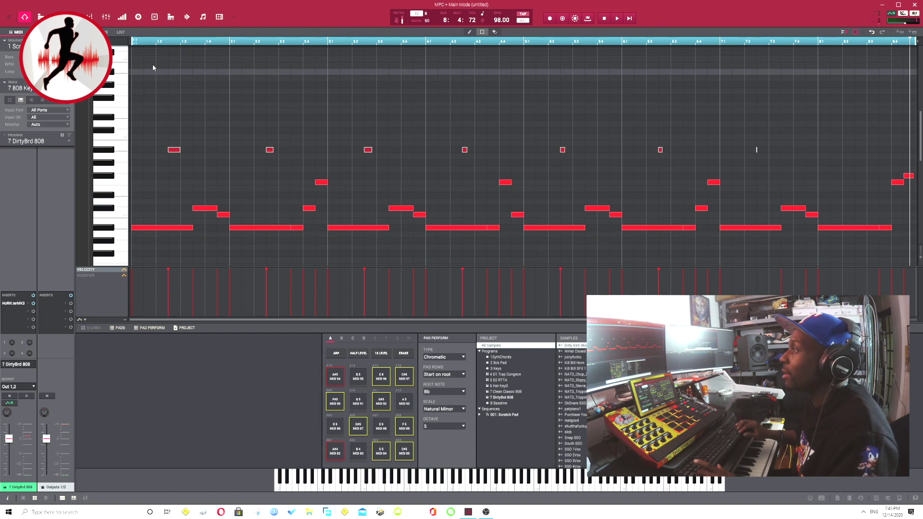
click(127, 230)
click(182, 223)
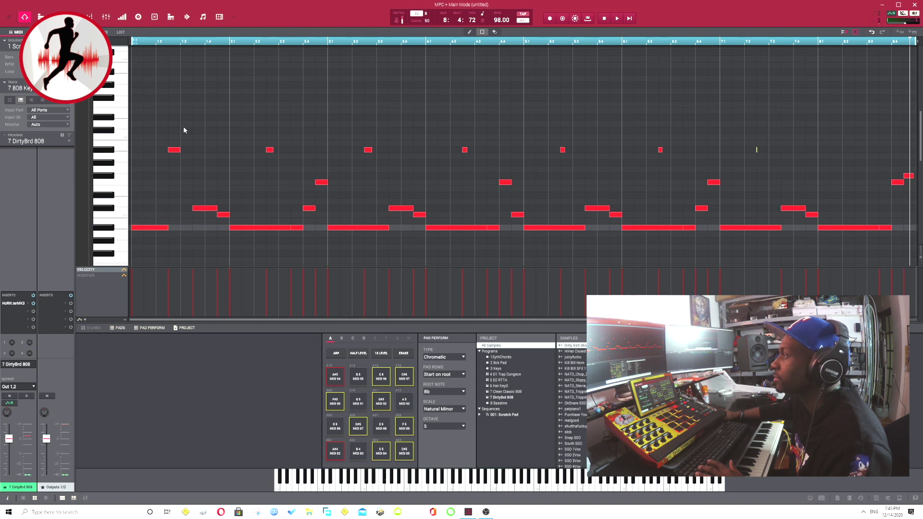
key(ctrl+z)
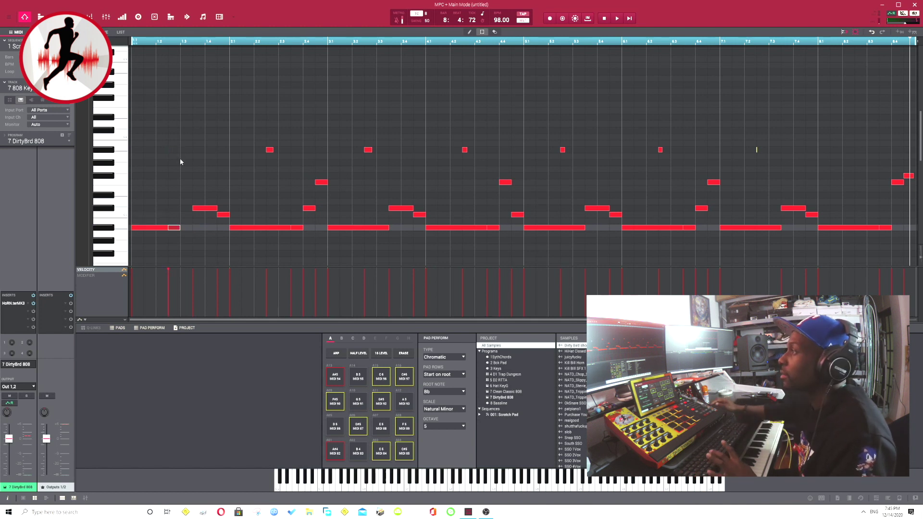
key(space)
click(281, 193)
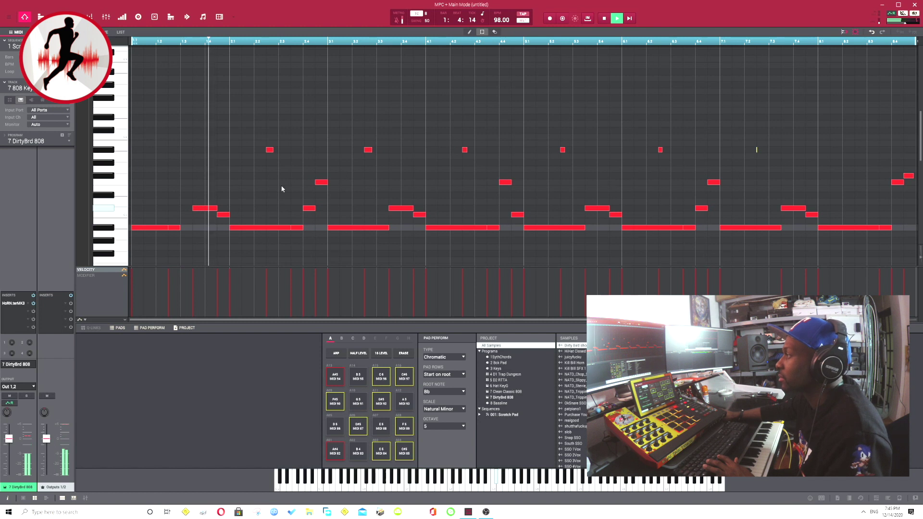
key(space)
Shorten the first long Bb2 note, drop the next short note, and delete a stray high note
drag(290, 227, 268, 233)
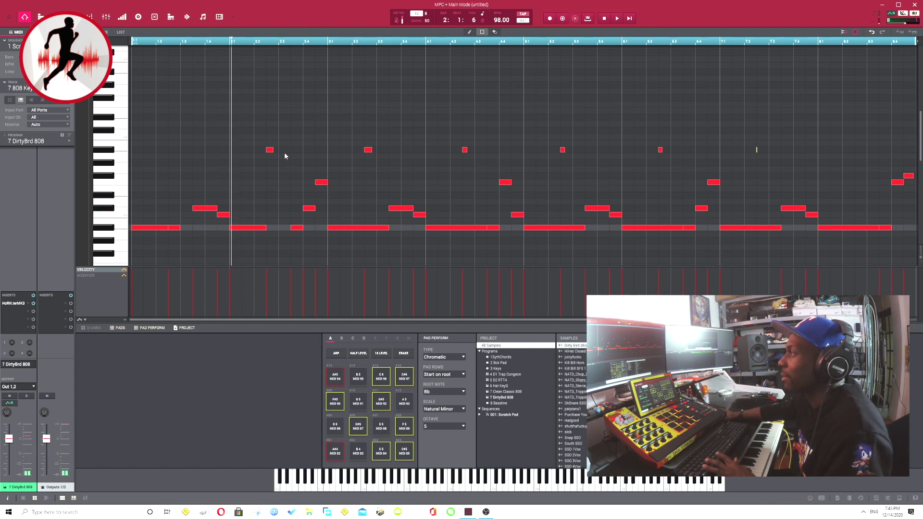
key(ctrl+z)
key(space)
drag(273, 228, 278, 229)
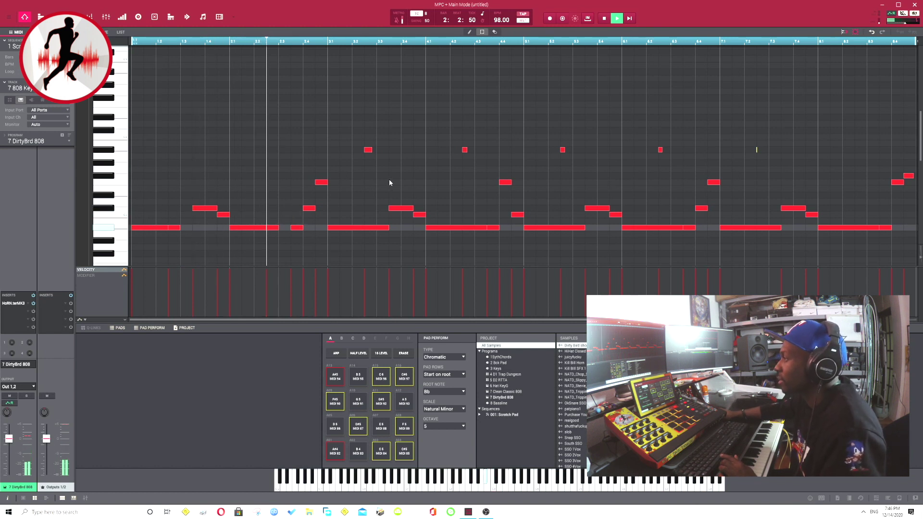
key(space)
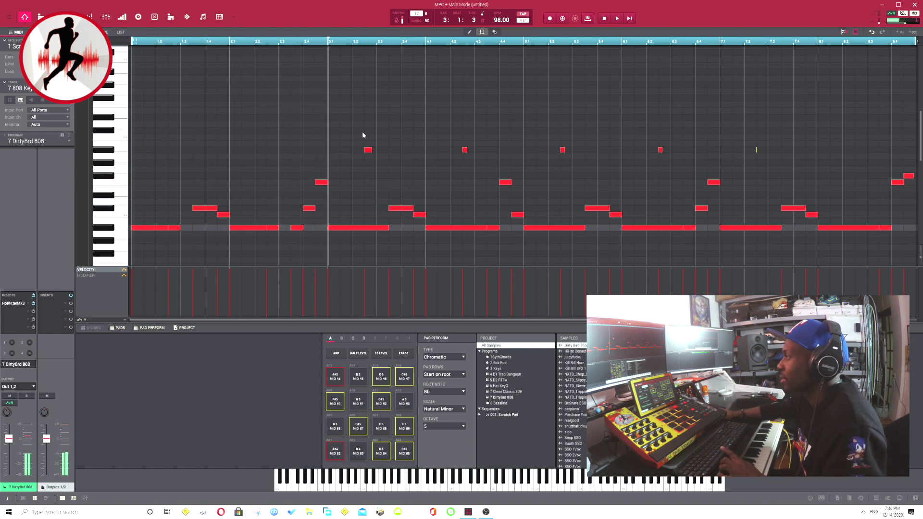
key(Delete)
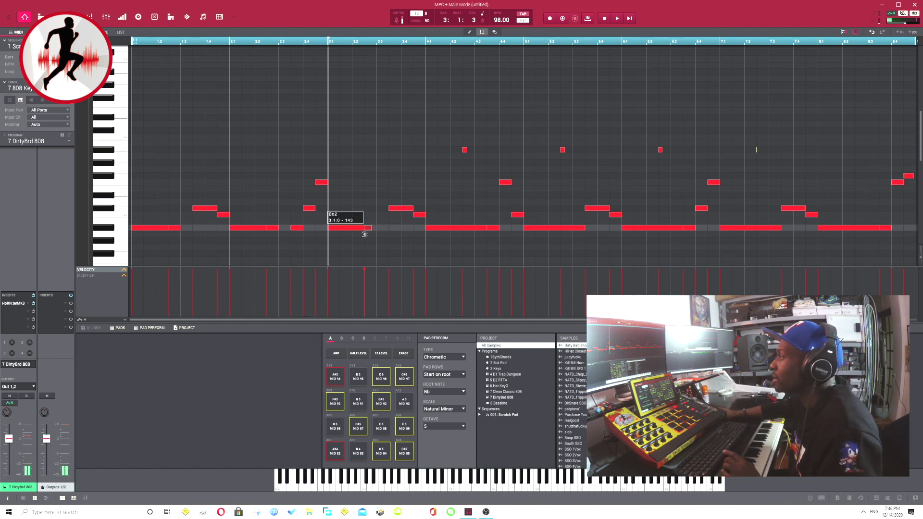
key(space)
Trim the bar-3 Bb2 notes and drop the bar-4 short high note an octave
drag(371, 228, 377, 228)
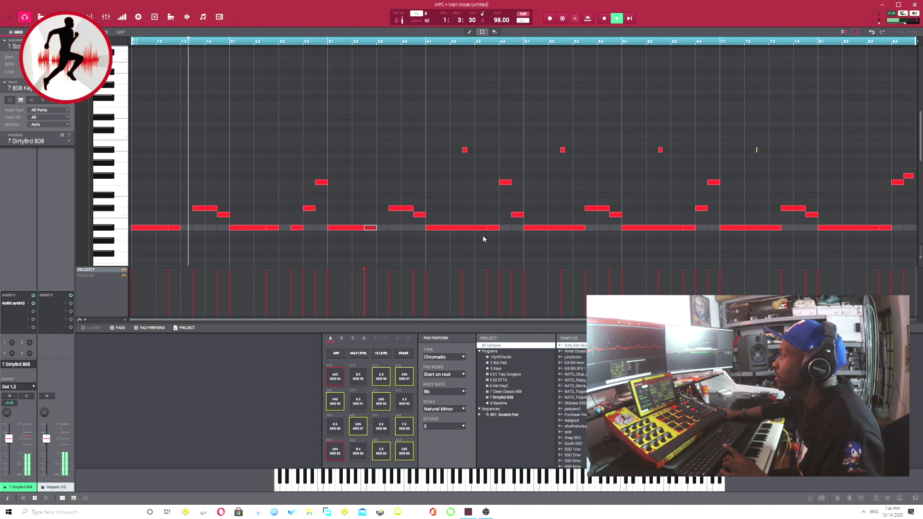
click(472, 191)
drag(458, 124, 471, 181)
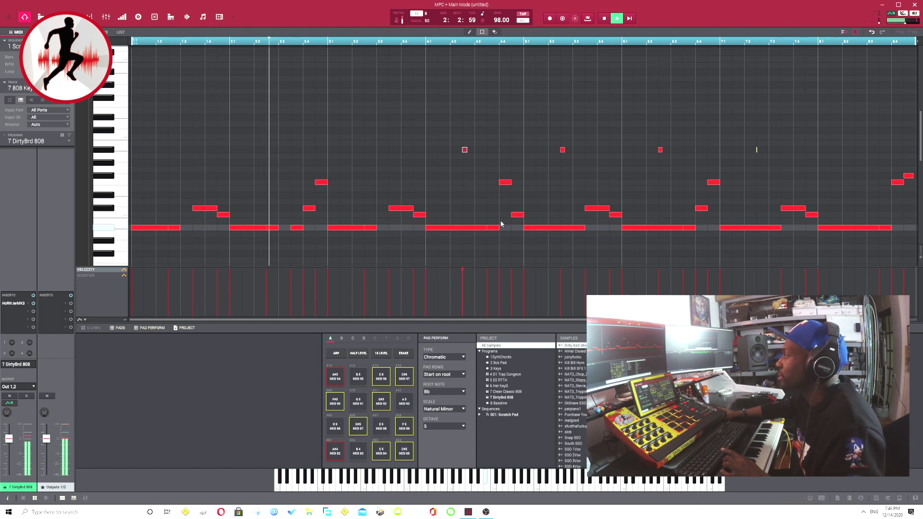
drag(486, 229, 462, 229)
drag(461, 141, 474, 165)
key(shift+Down)
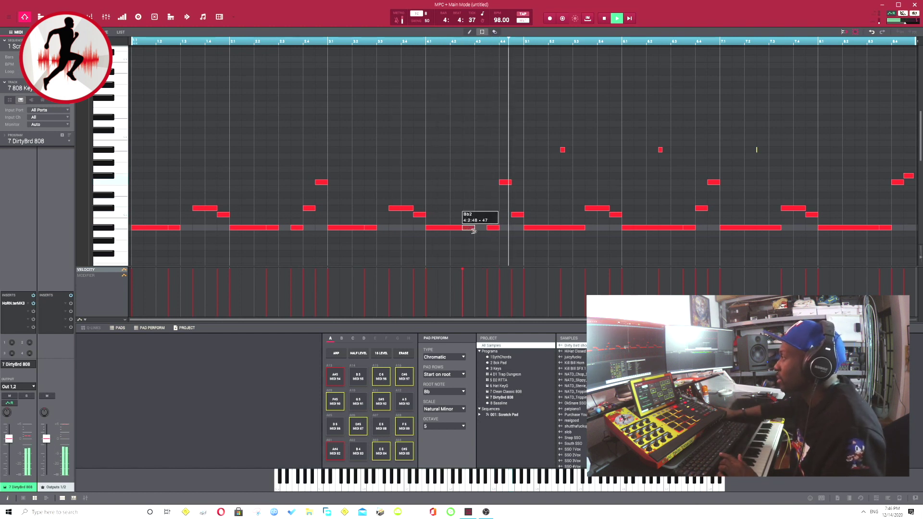
Shorten the long Bb2 note near bar 5 and drop the short high note onto Bb2
drag(529, 112, 566, 155)
drag(583, 228, 544, 234)
drag(556, 131, 578, 169)
key(shift+Down)
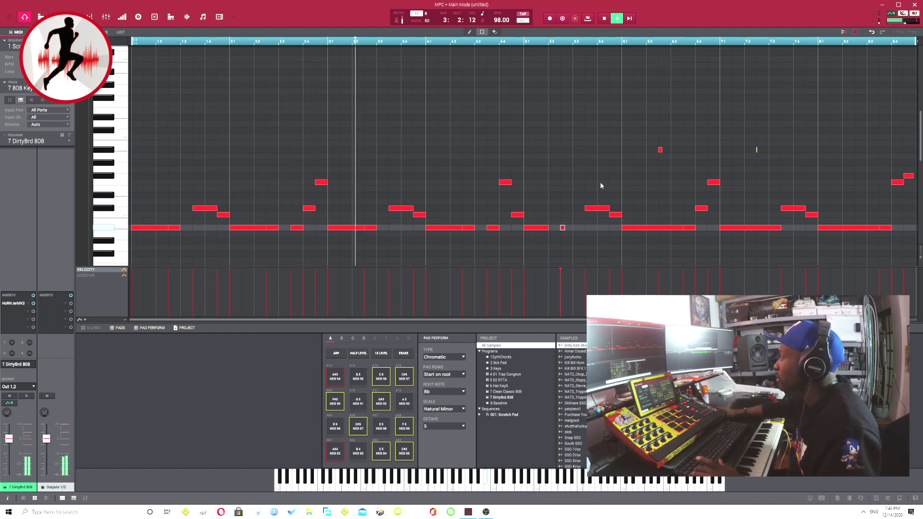
drag(548, 228, 559, 230)
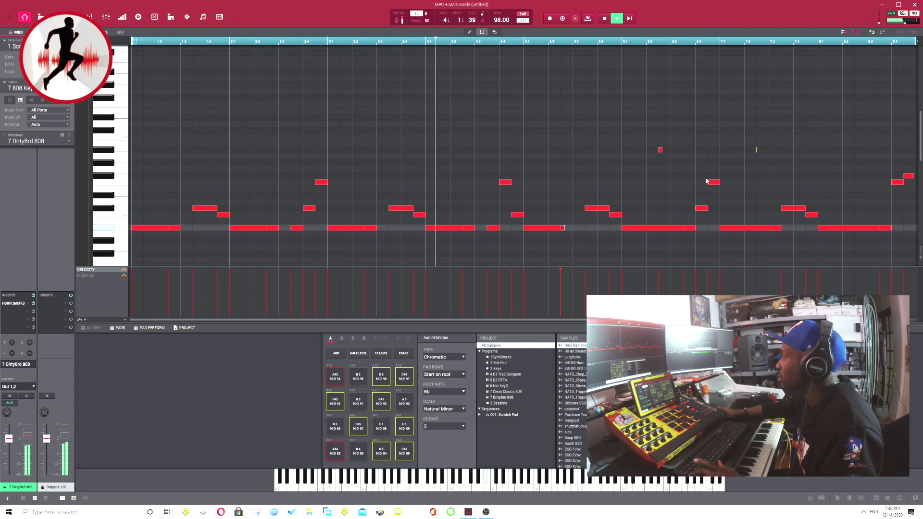
Shorten the bar-6 Bb2 note, drop the bar-6 high note to Bb2, and select the bar-7 notes
drag(683, 227, 654, 235)
drag(651, 127, 683, 164)
key(shift+Down)
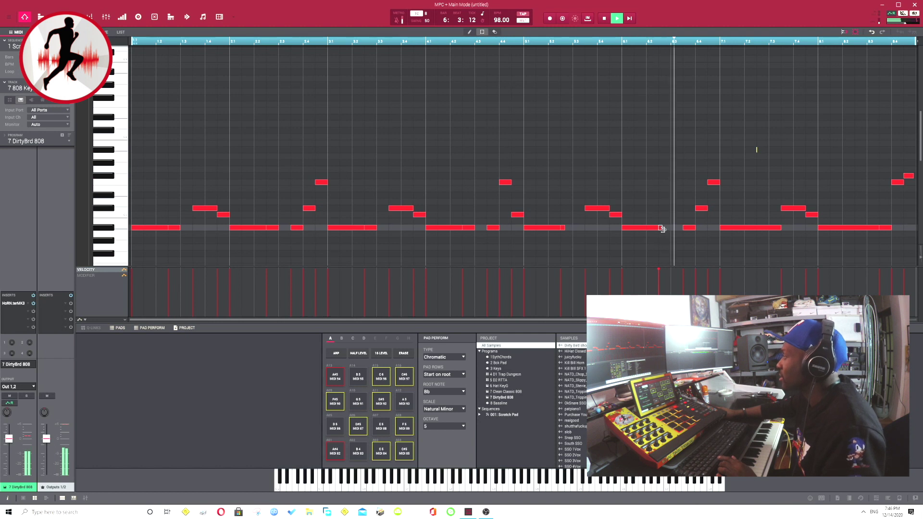
drag(746, 134, 779, 178)
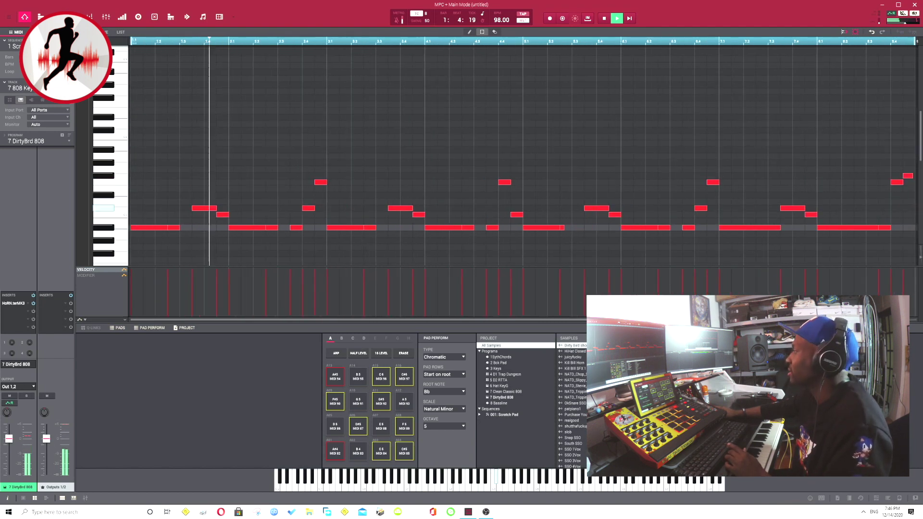
scroll(197, 88, up, 2)
Return to the track lanes and open the Hat KeyG track in the full piano-roll editor
click(41, 17)
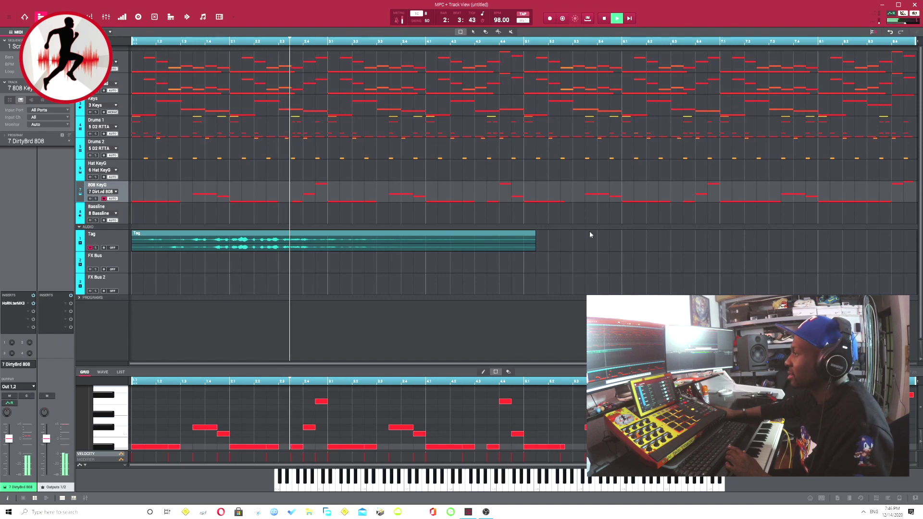
click(24, 16)
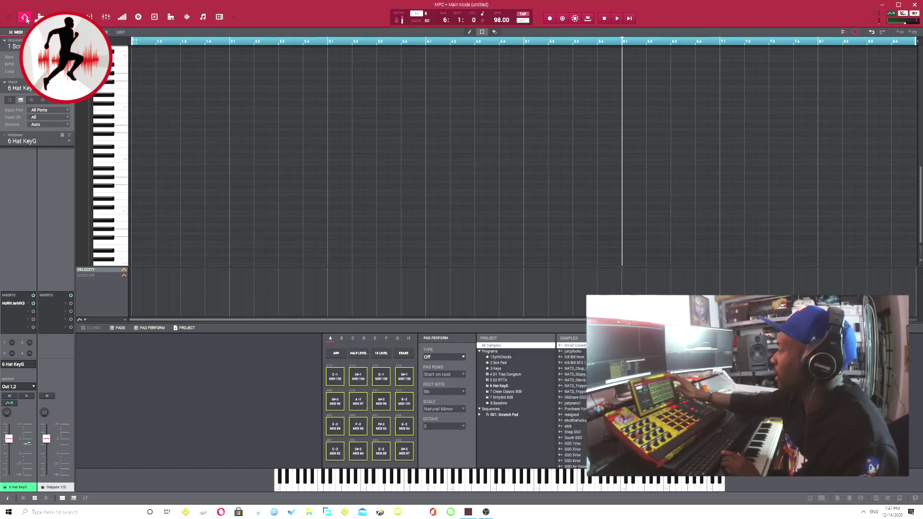
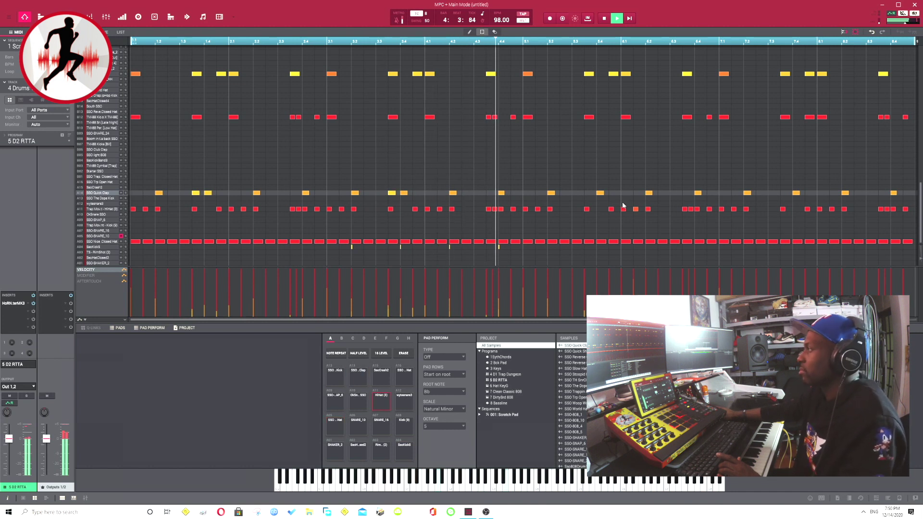
Shift the later SSO Quick Clap notes slightly later and delete the clap at bar 5.1
drag(916, 173, 523, 198)
key(Delete)
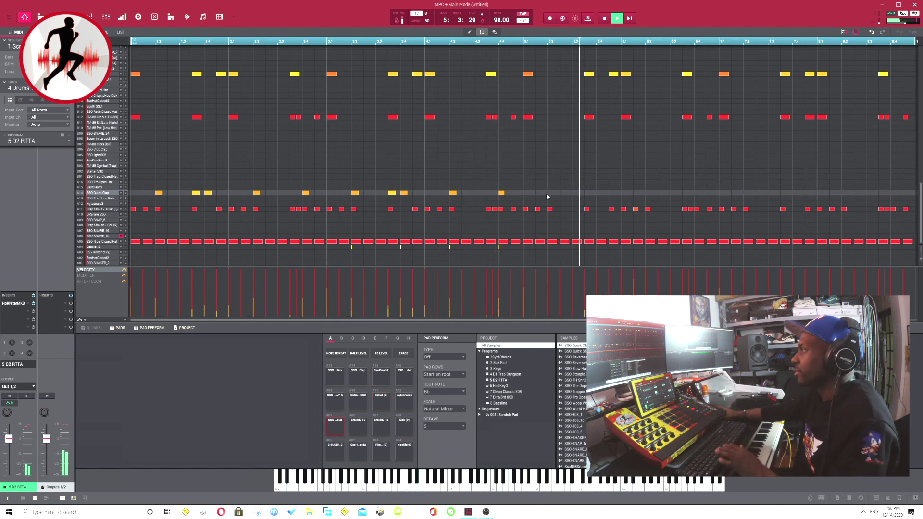
click(112, 194)
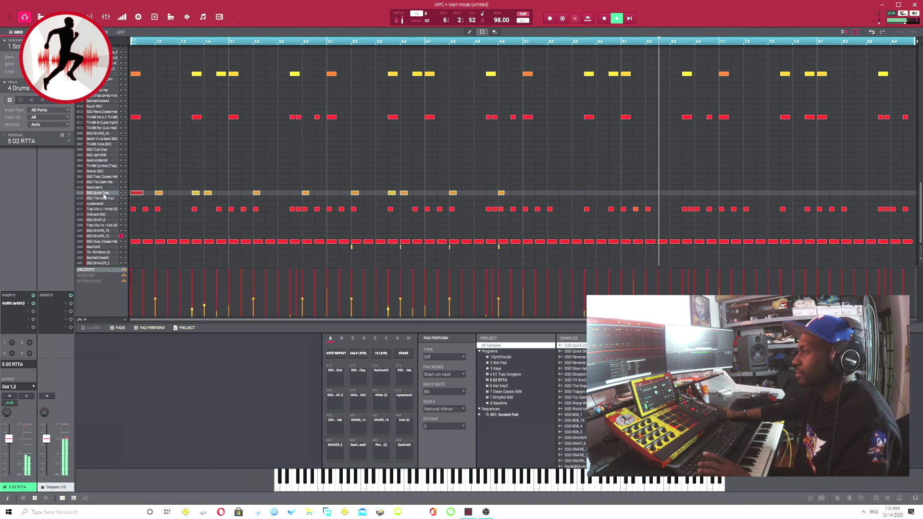
key(ctrl+z)
drag(513, 193, 524, 193)
key(Delete)
click(138, 193)
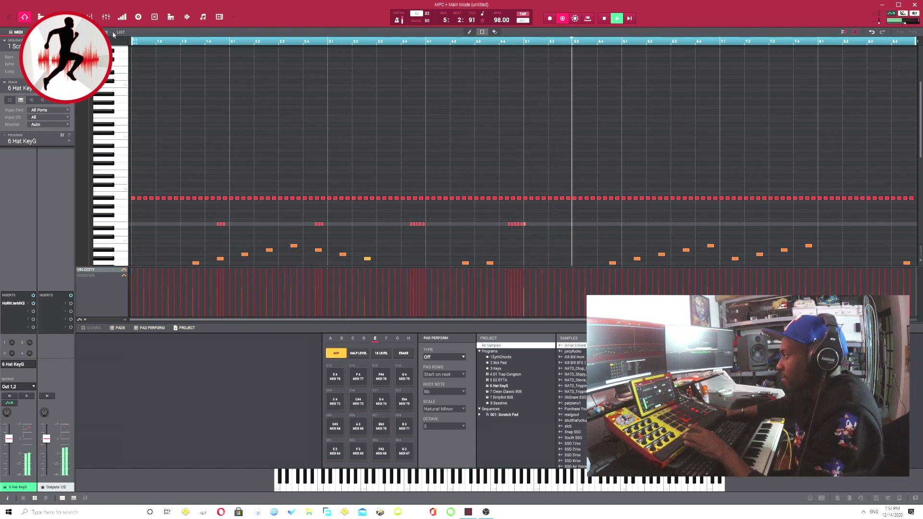
Delete the hat notes after bar 4 and add a fourth hit to the first two hat rolls
drag(522, 192, 917, 226)
key(Delete)
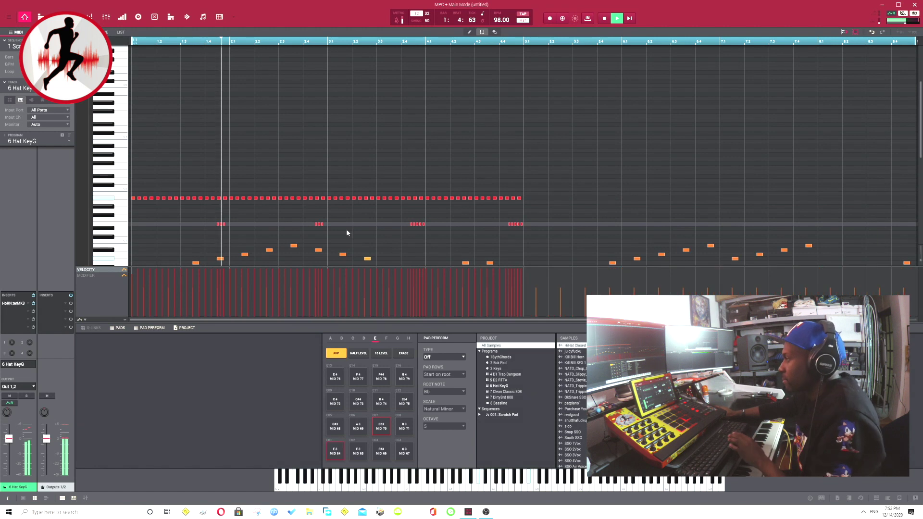
double_click(228, 225)
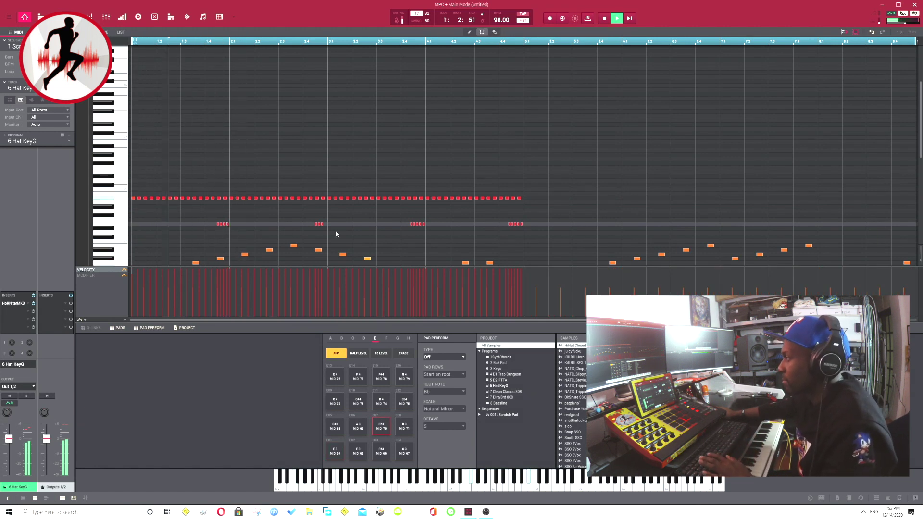
click(325, 224)
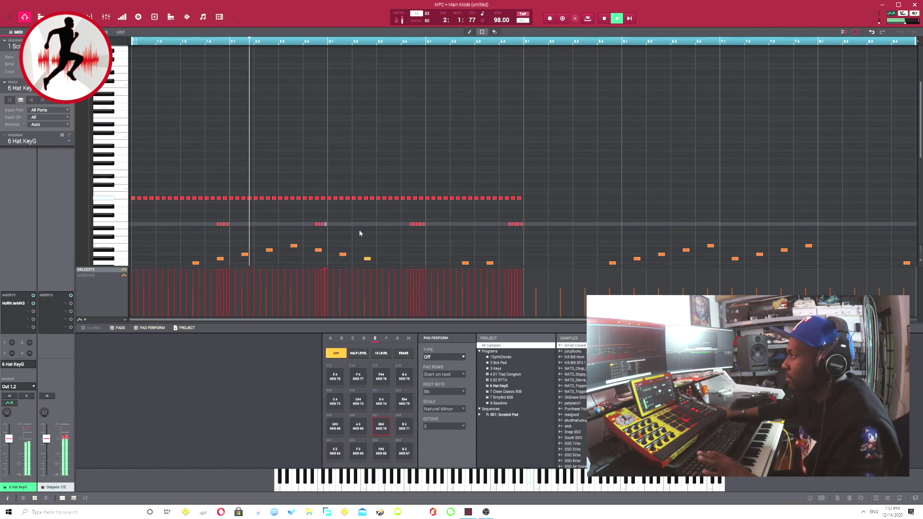
click(531, 236)
Duplicate the bars 1–4 hi-hats into bars 5–8, delete the stray extras, and show Track View
drag(543, 237, 129, 150)
key(ctrl+d)
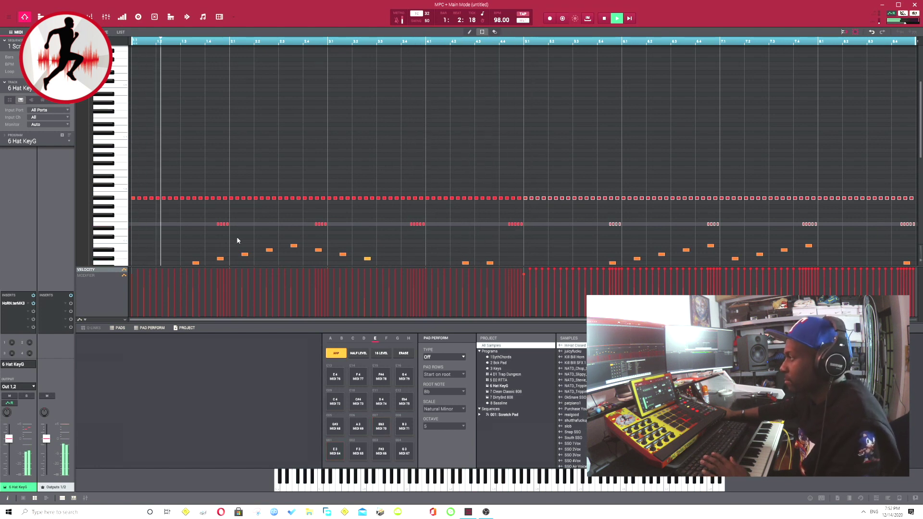
drag(396, 216, 412, 229)
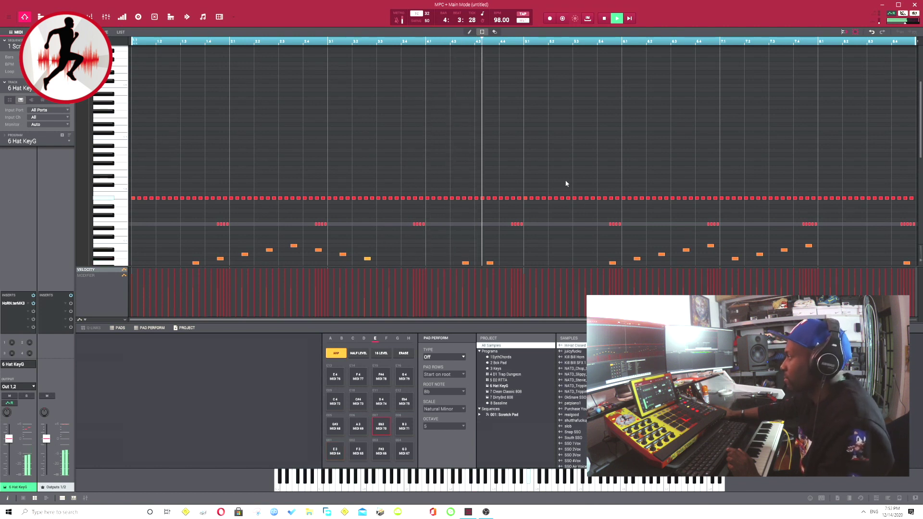
drag(526, 183, 596, 224)
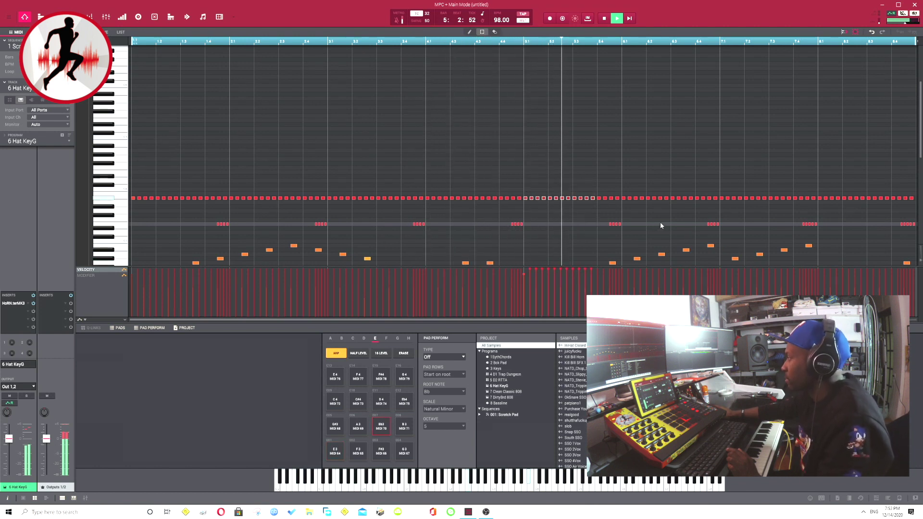
click(803, 225)
key(Delete)
drag(896, 213, 902, 232)
key(Delete)
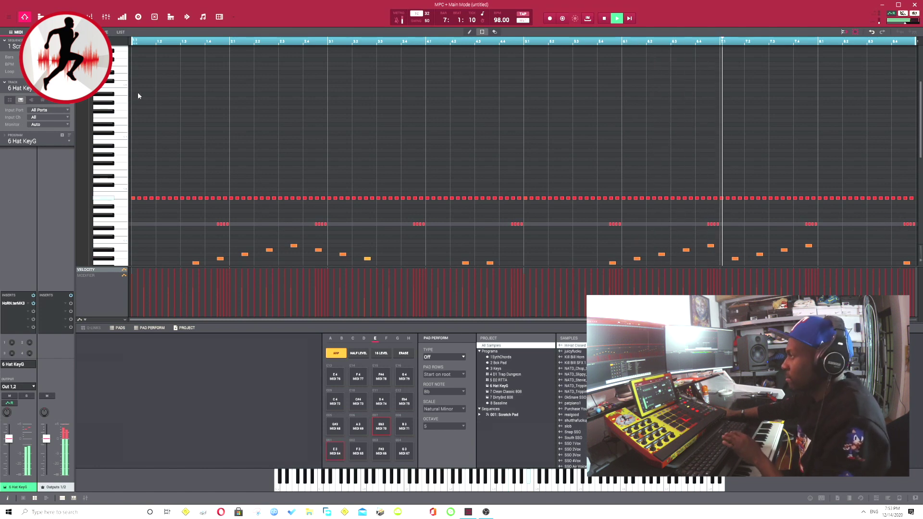
click(41, 17)
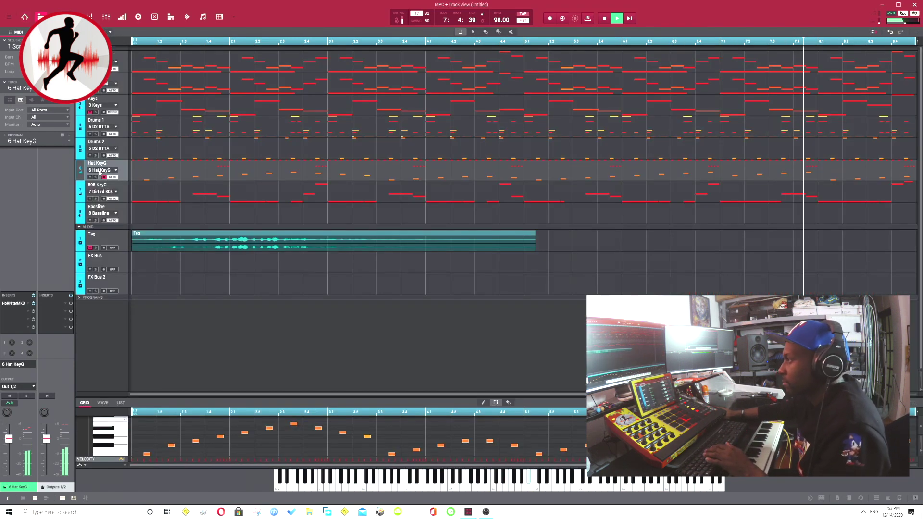
Mute the 808 KeyG track, then open the empty 8 Bassline track's note grid
click(89, 159)
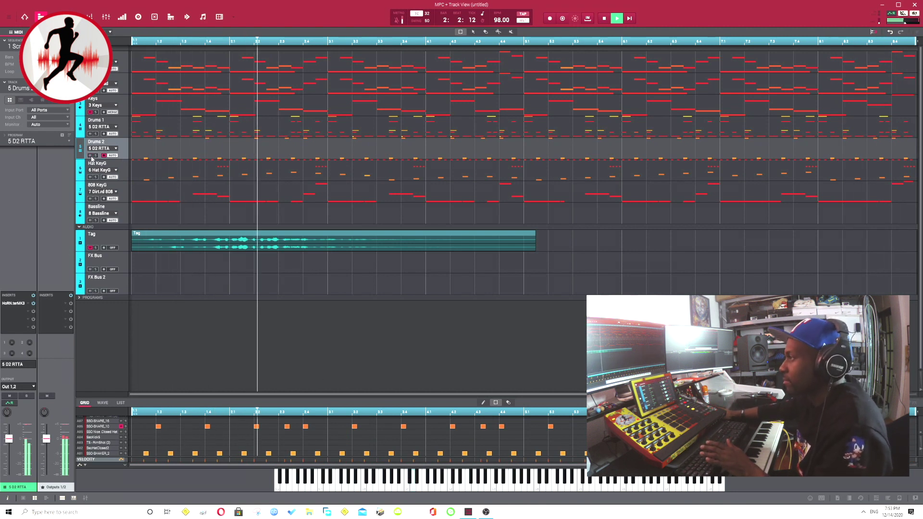
click(124, 176)
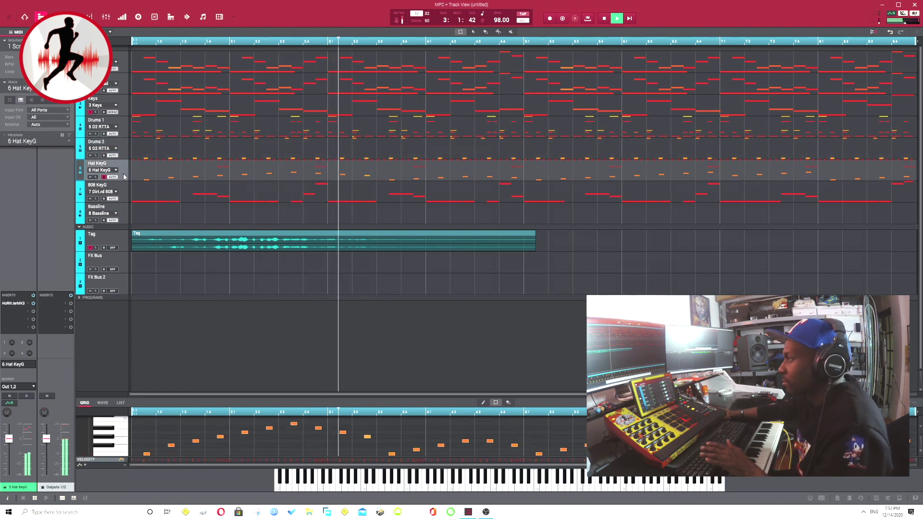
click(124, 198)
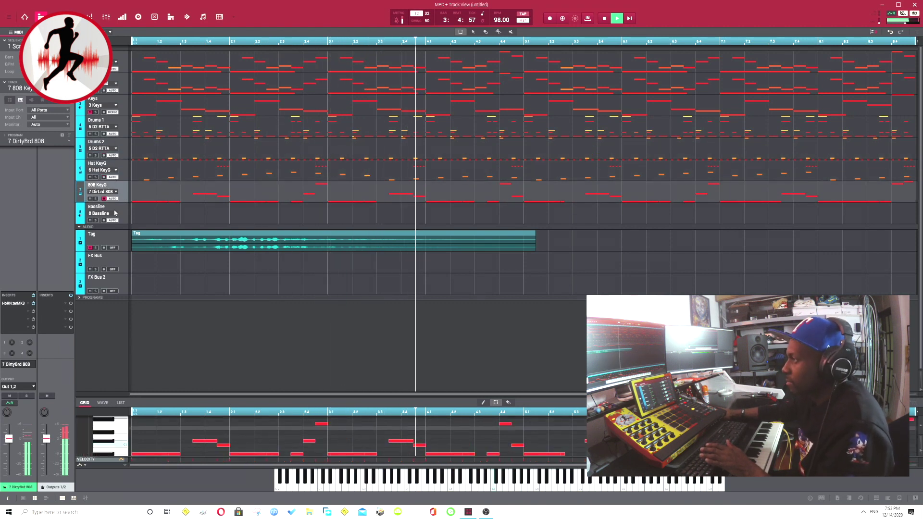
click(92, 199)
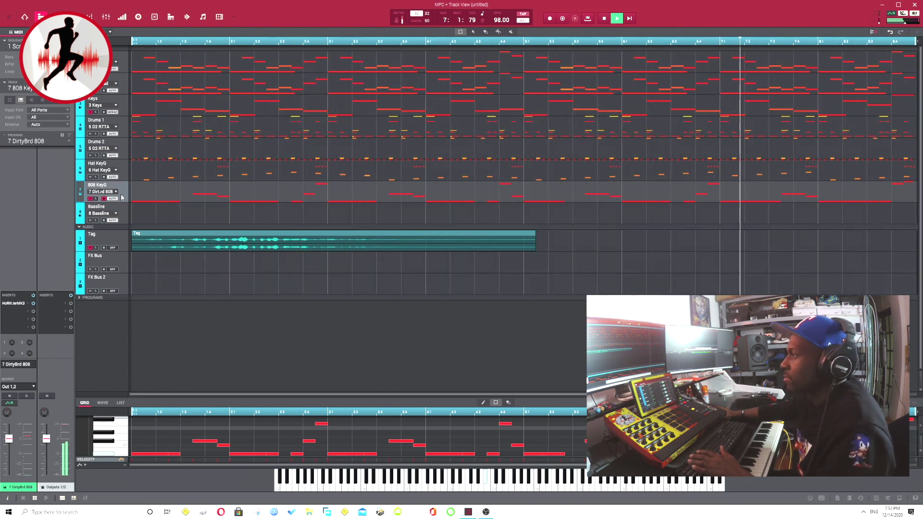
click(121, 214)
click(24, 18)
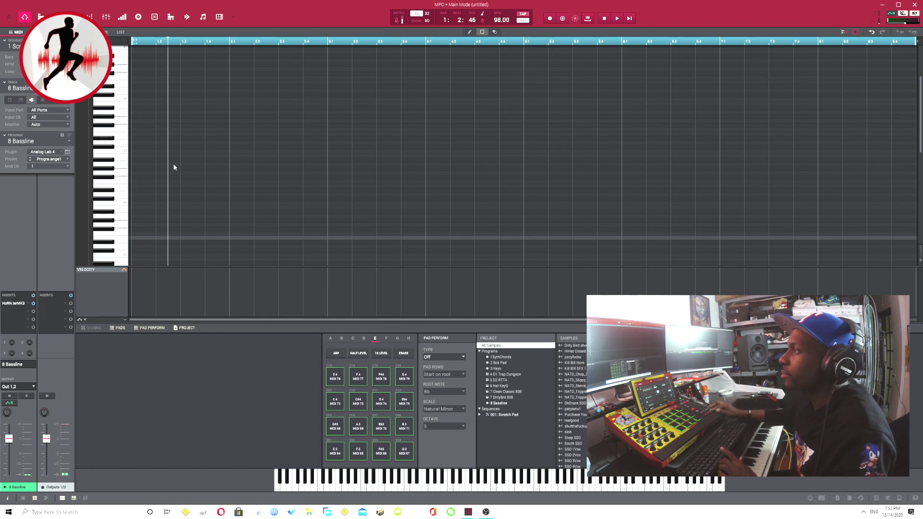
Bring up the Save Project dialog to save the project as The_Big_Bounce
mouse_move(12, 28)
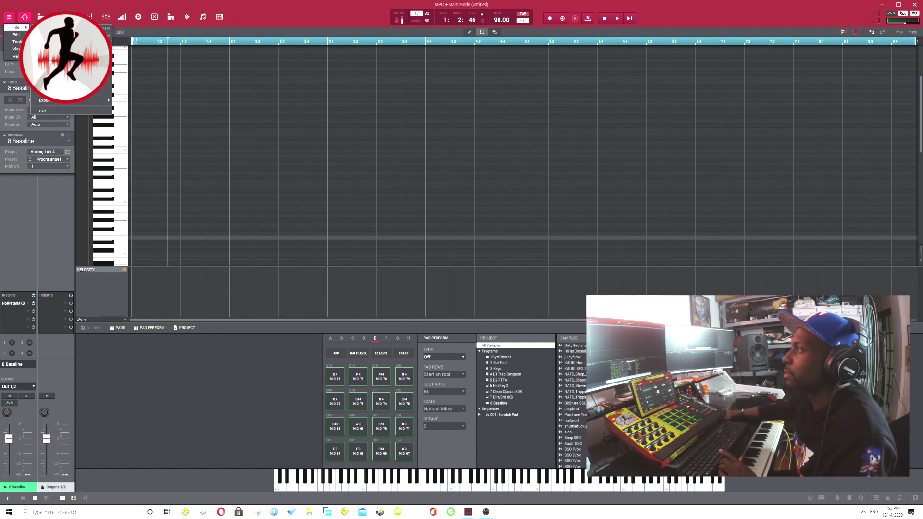
click(49, 53)
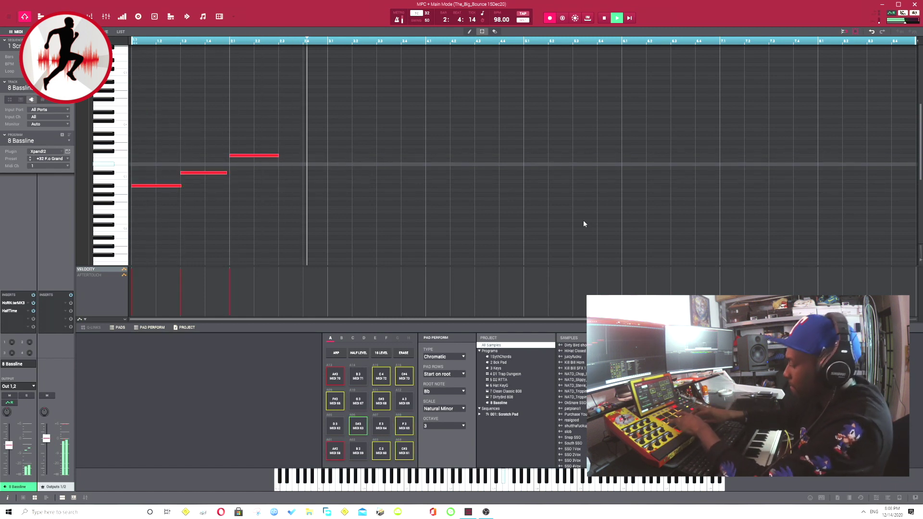
Stop, then re-arm recording to play the bassline through all eight bars
key(space)
key(space)
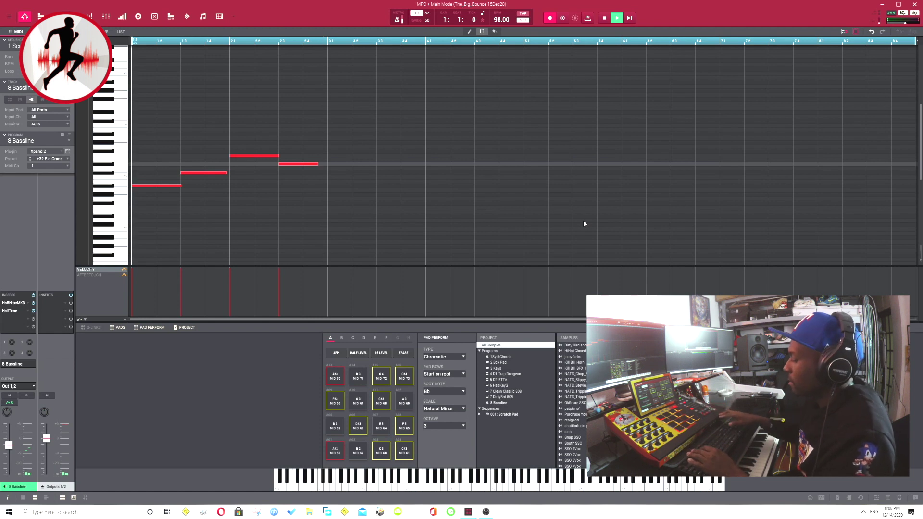
key(r)
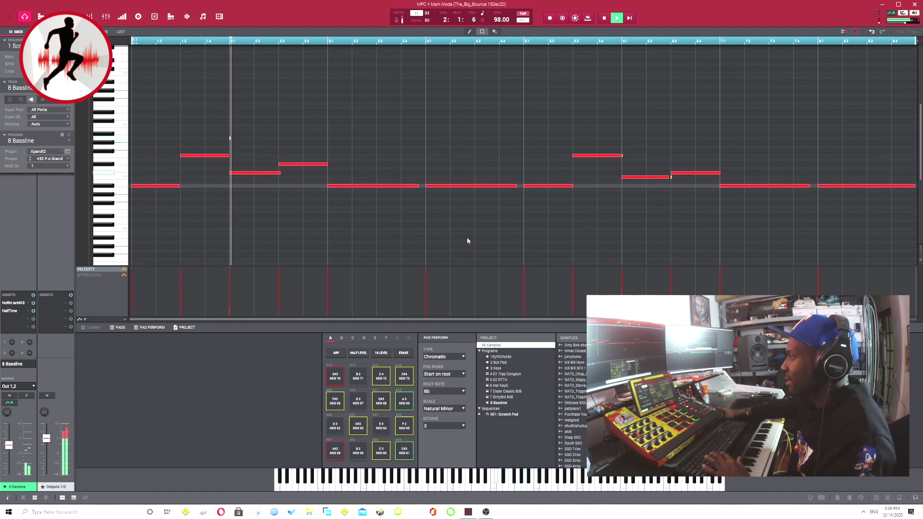
Delete the stray bass note at bar 2.1 and all bass notes from bar 5 onward
drag(253, 136, 262, 142)
key(Delete)
key(space)
key(space)
drag(536, 122, 913, 278)
key(Delete)
Duplicate the bars 1–4 bass phrase and move the copy to start at bar 5.1
scroll(595, 200, up, 7)
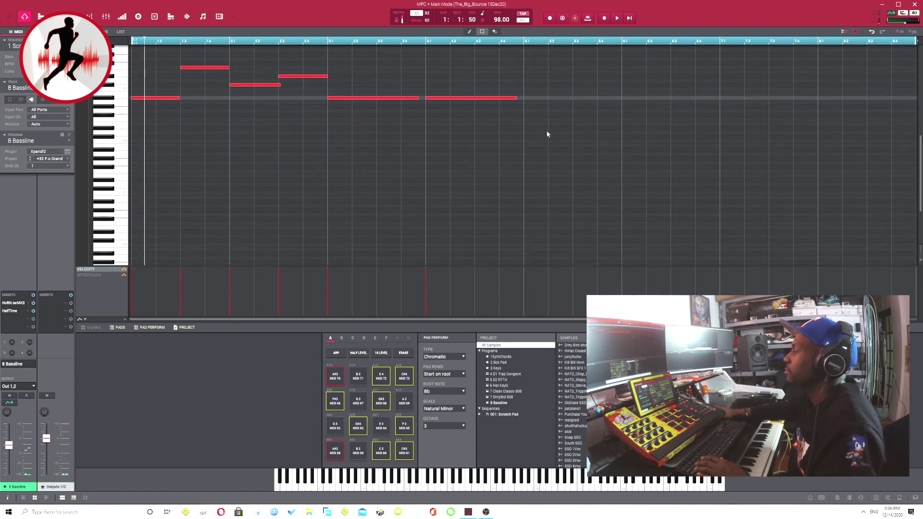
drag(541, 156, 121, 102)
key(ctrl+d)
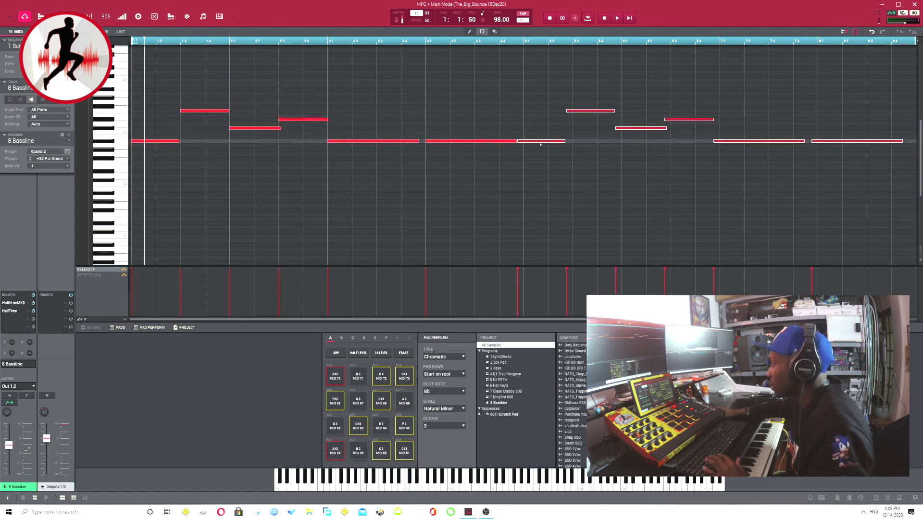
drag(512, 168, 483, 114)
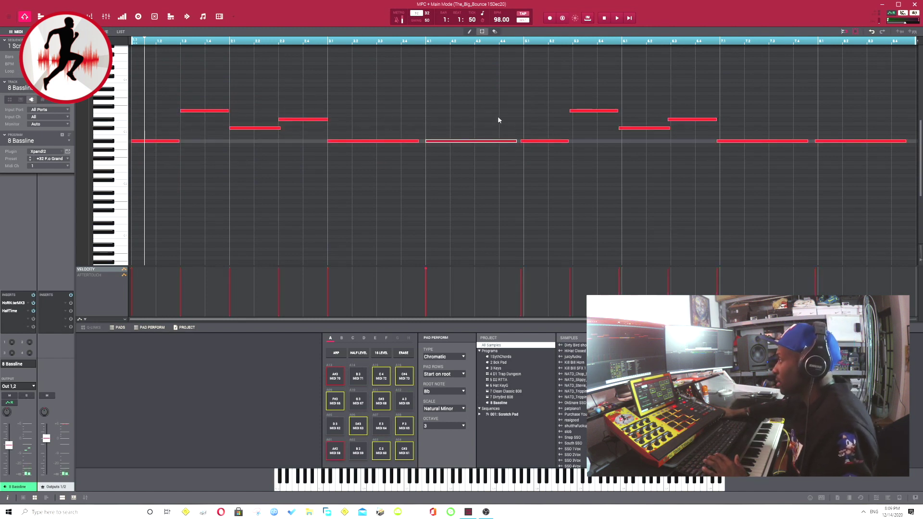
key(ctrl+z)
drag(534, 141, 111, 42)
Replace bars 1–4 with a pasted copy of the phrase aligned to bar 1.1, then play it back
key(Delete)
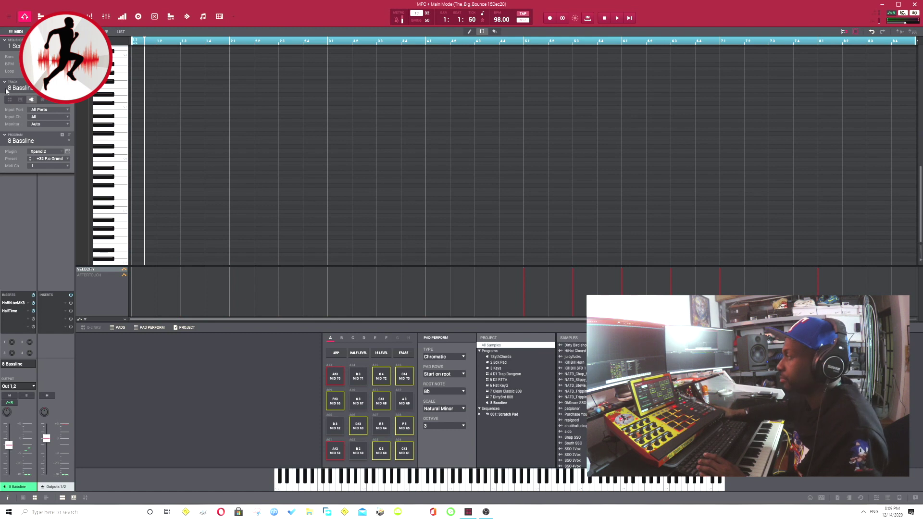
drag(920, 225, 920, 141)
key(ctrl+v)
key(space)
scroll(519, 168, down, 1)
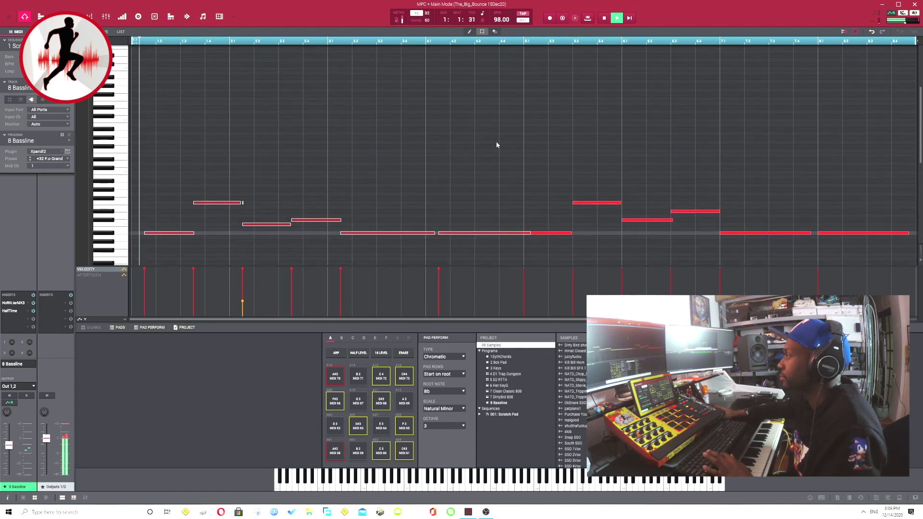
key(space)
drag(172, 217, 159, 217)
key(space)
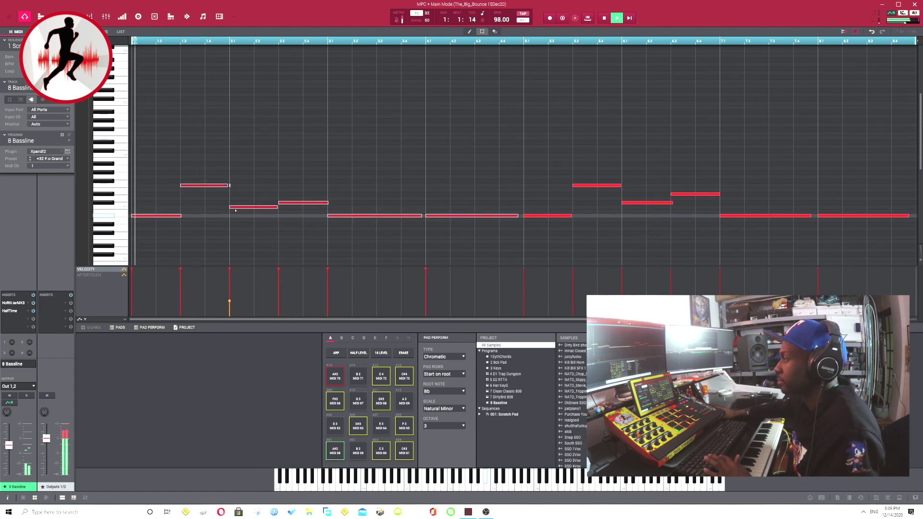
click(466, 242)
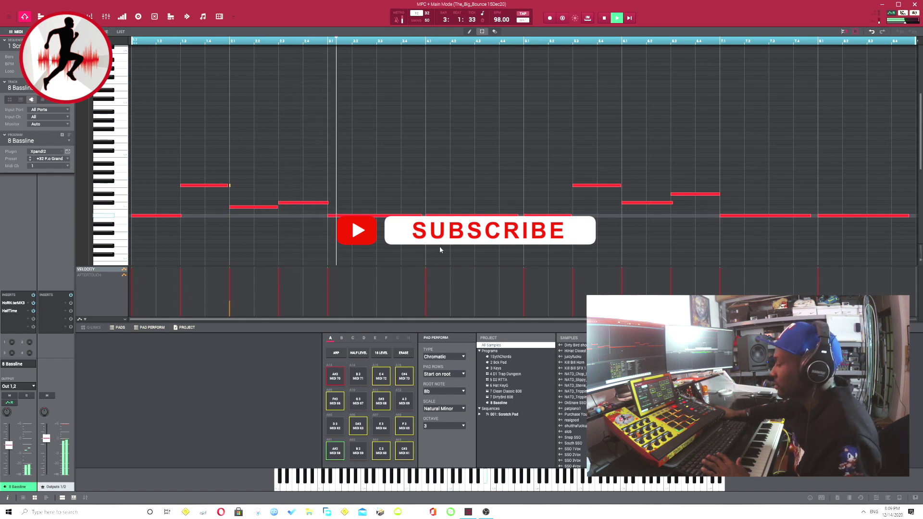
Switch back to Track View to see the recorded bassline alongside the other tracks
scroll(532, 251, down, 2)
scroll(645, 248, down, 2)
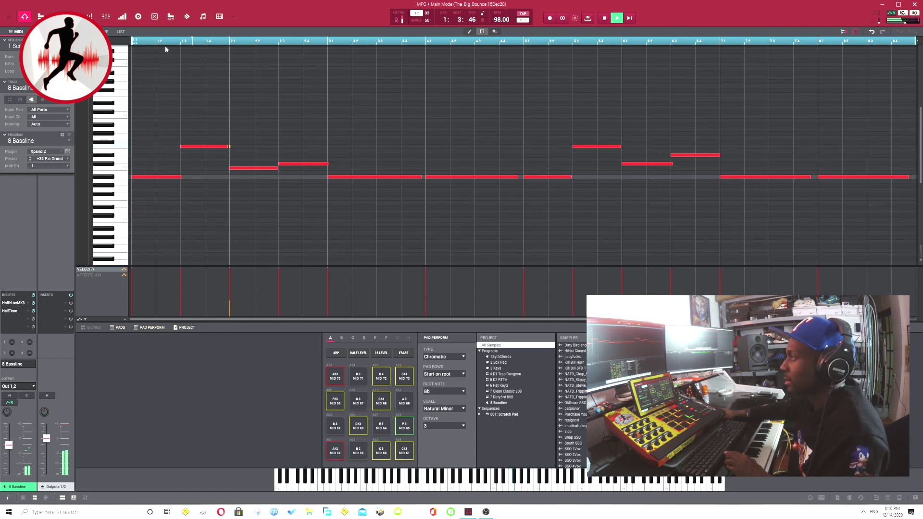
click(41, 16)
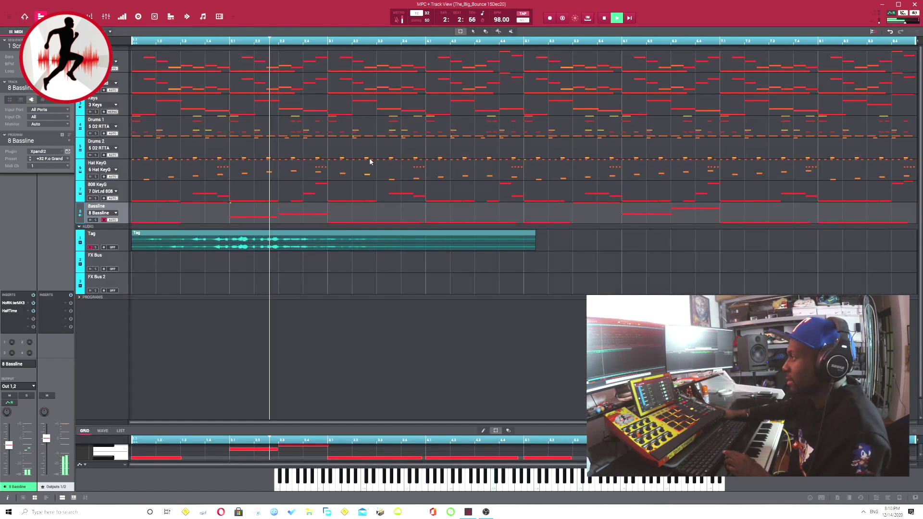